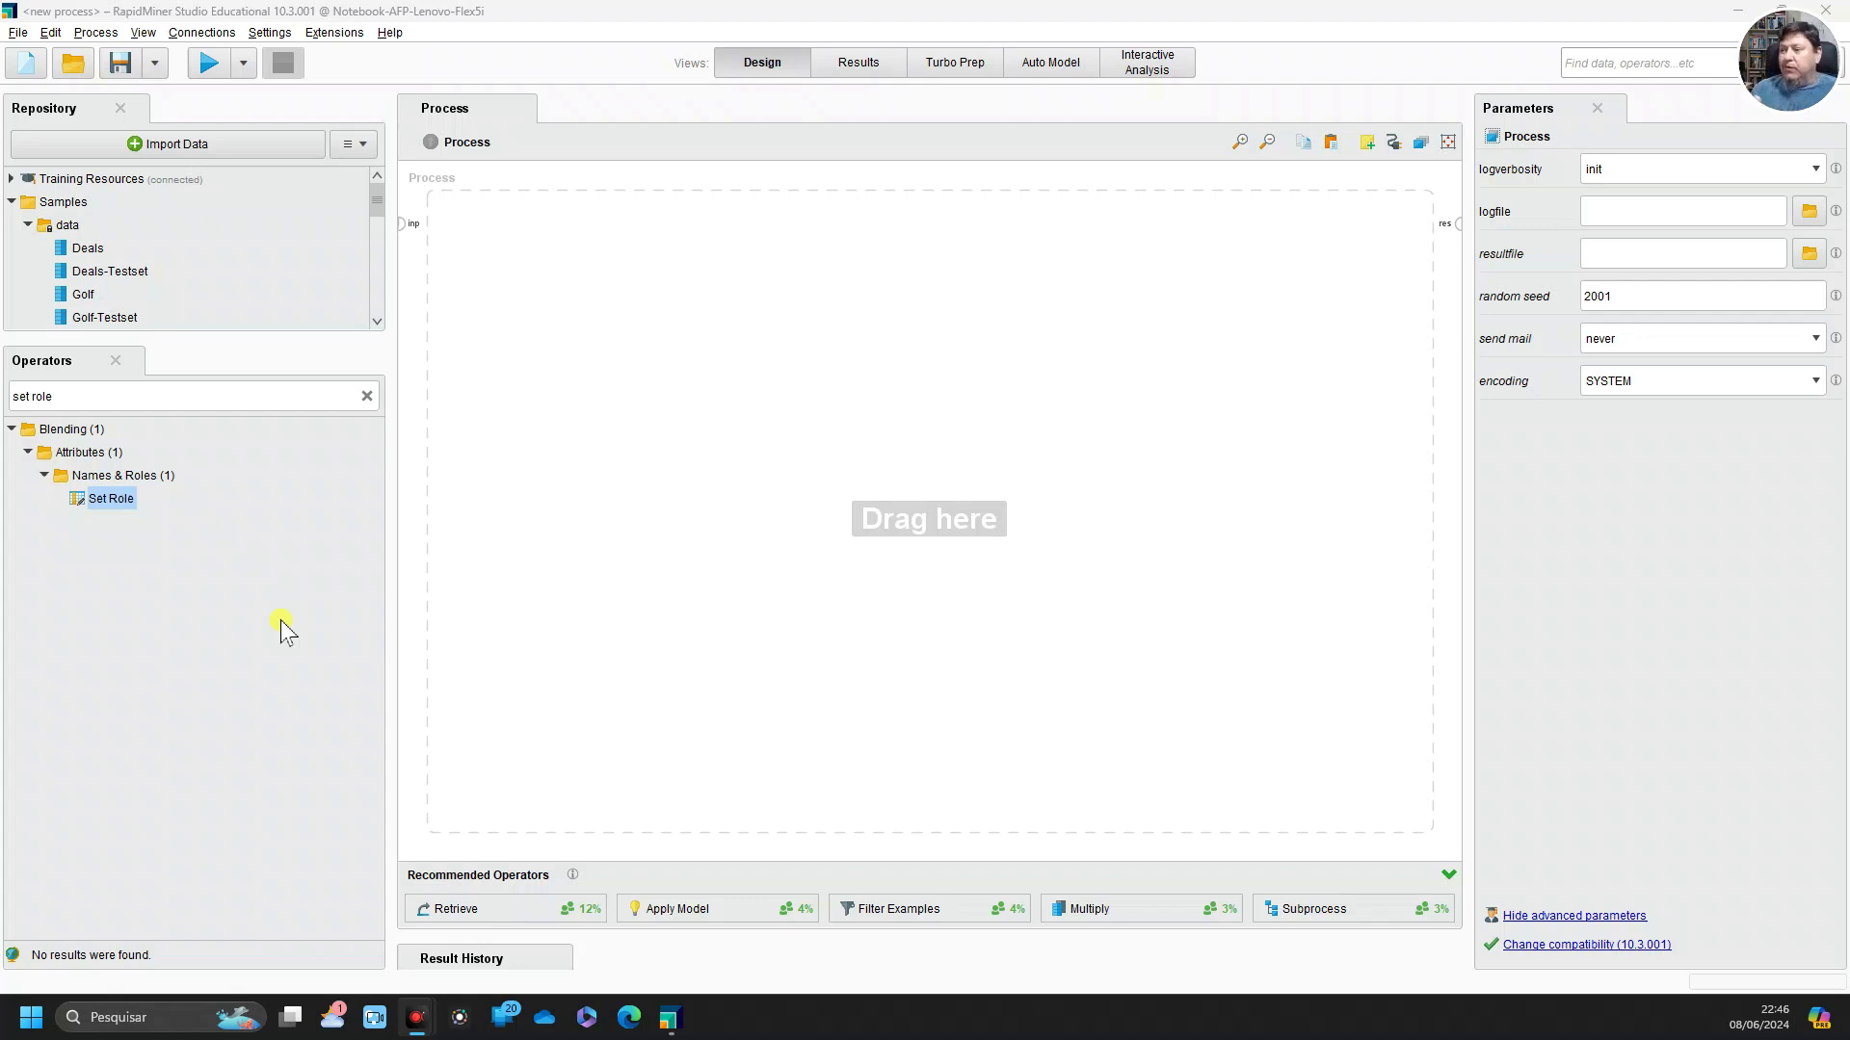
Add the Titanic sample dataset to the process and connect its output to the process result port
drag(110, 498, 376, 761)
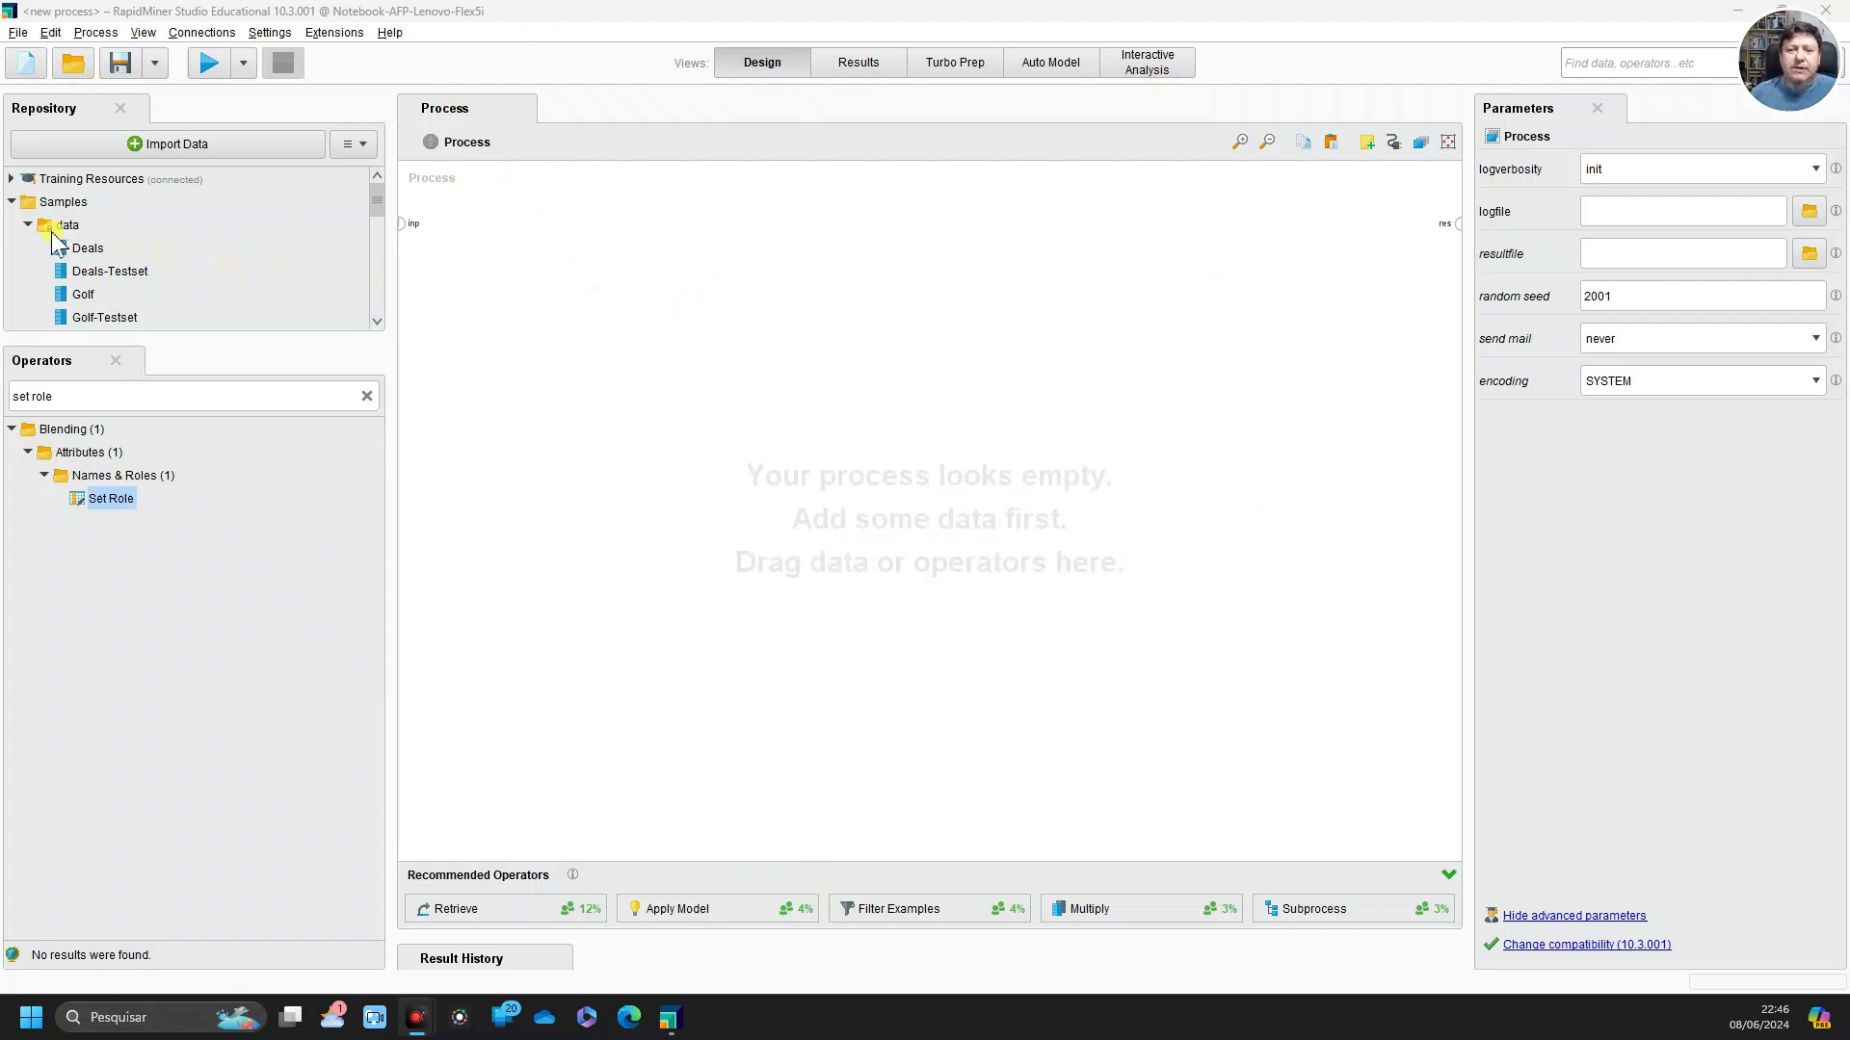
scroll(156, 259, down, 1)
scroll(154, 265, down, 3)
drag(83, 277, 468, 239)
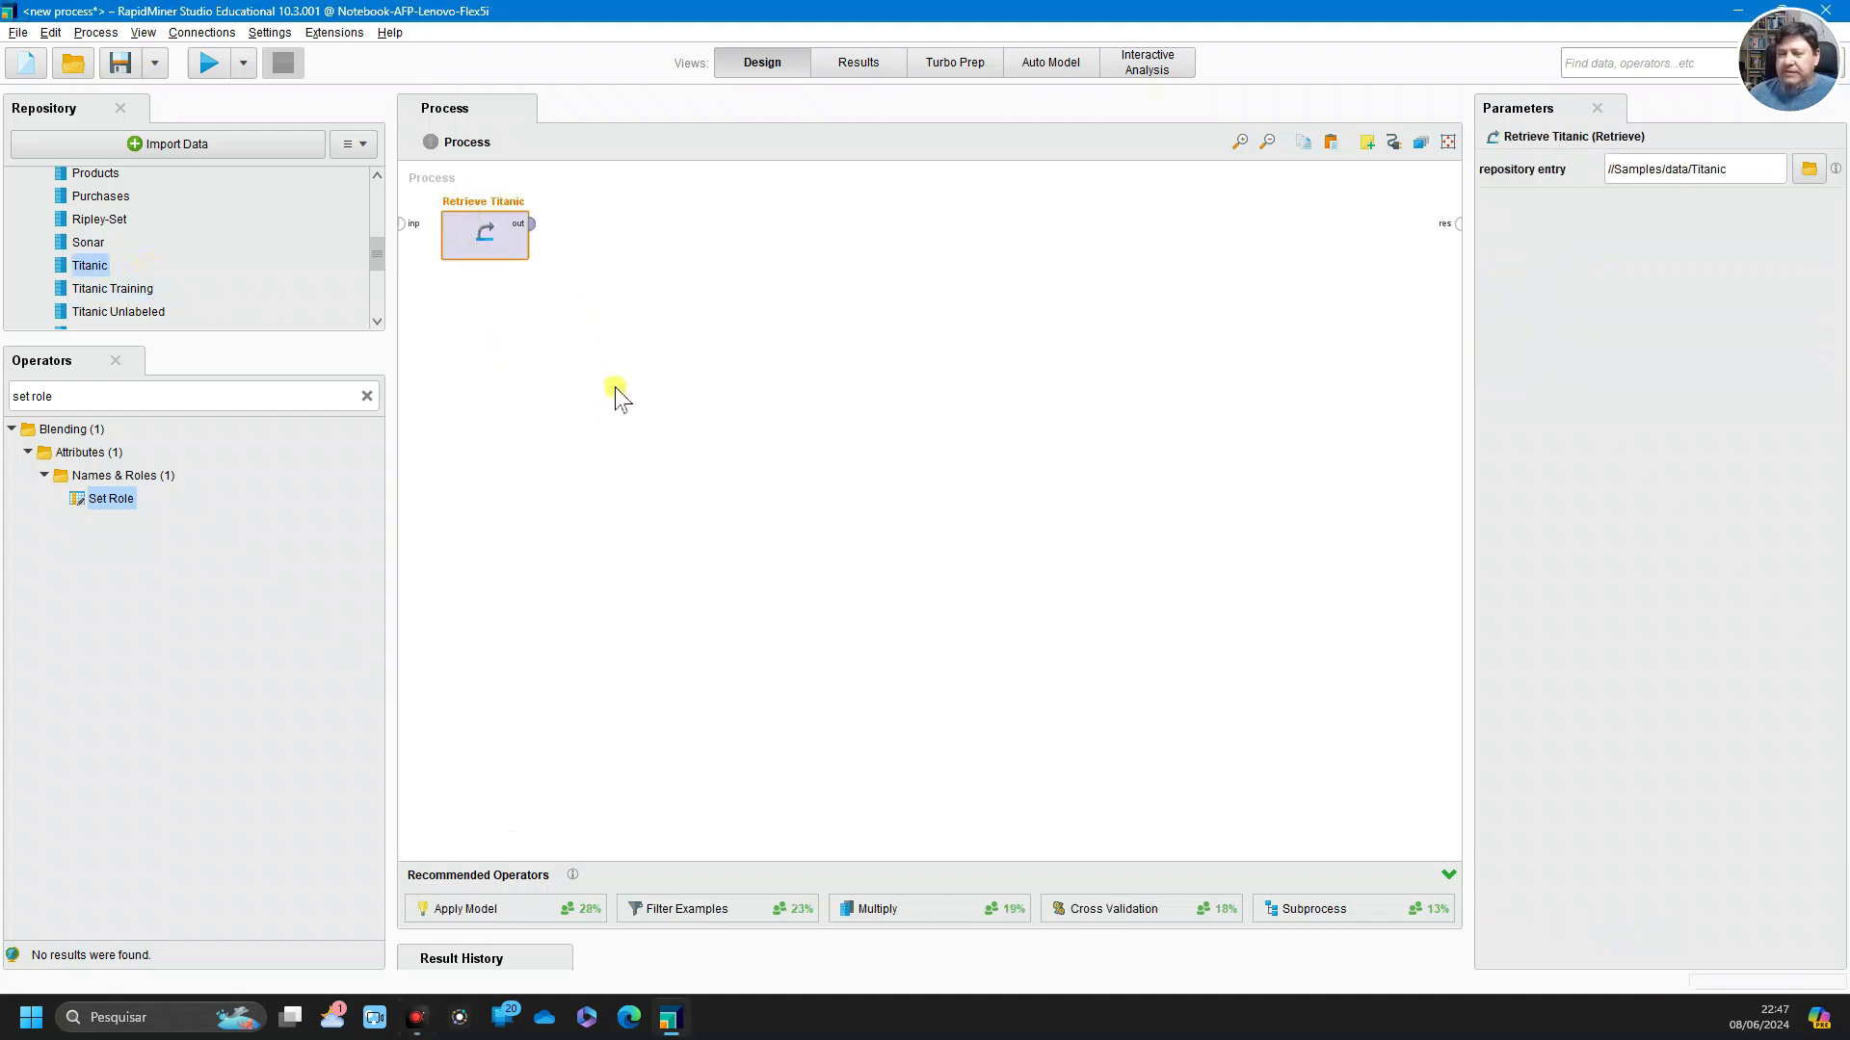
drag(533, 223, 1453, 239)
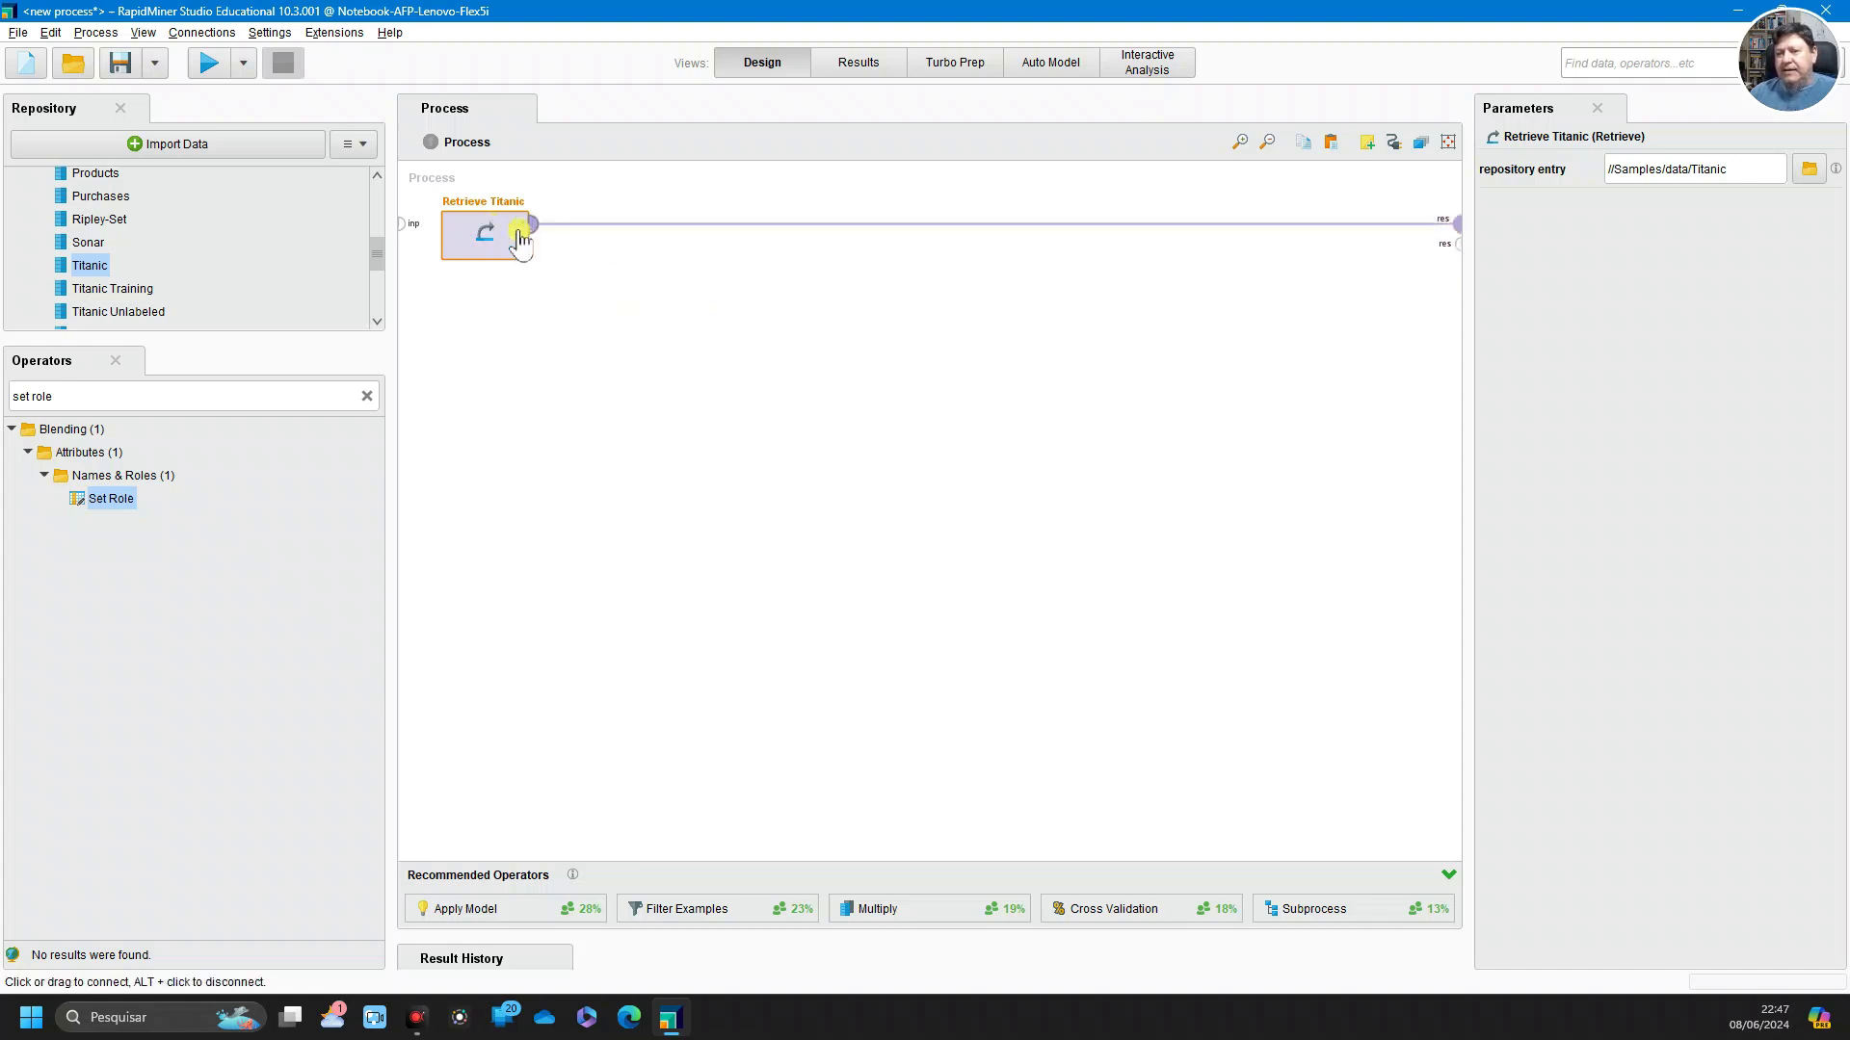
drag(511, 232, 1455, 236)
Run the process and open the resulting Titanic example set
click(210, 66)
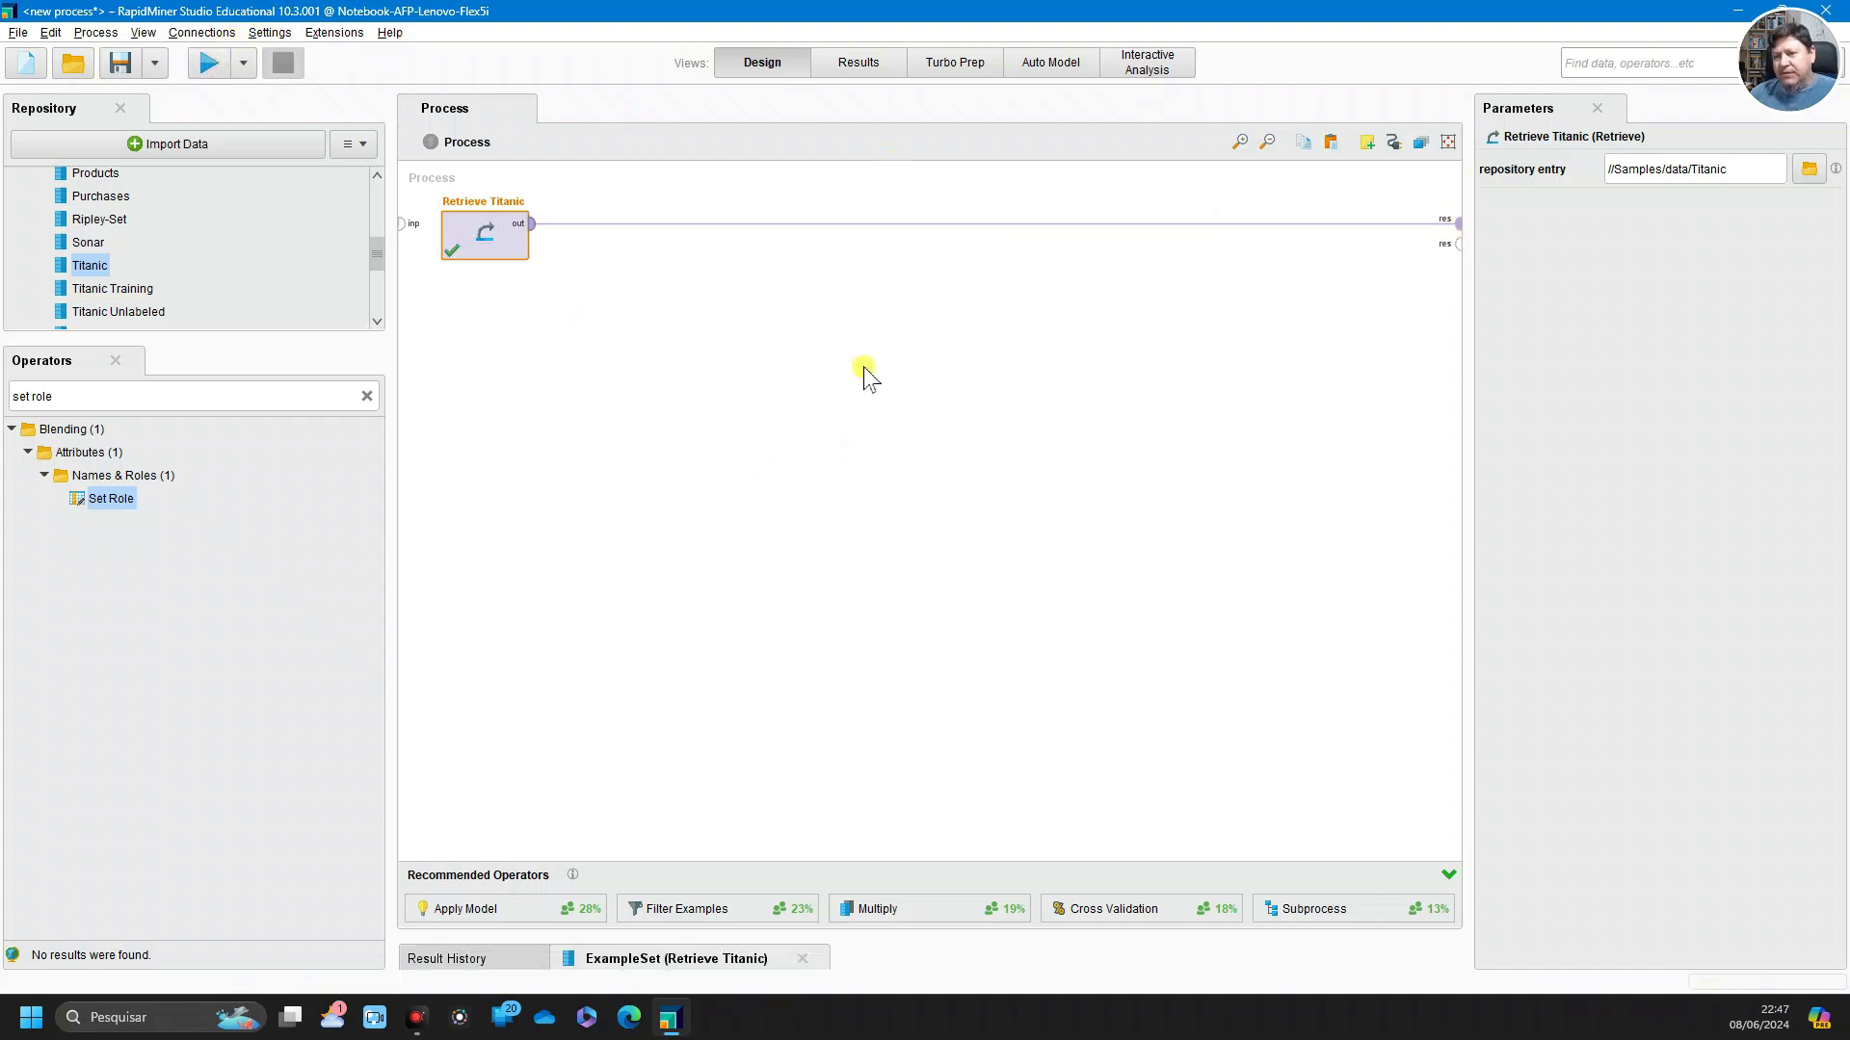
click(743, 226)
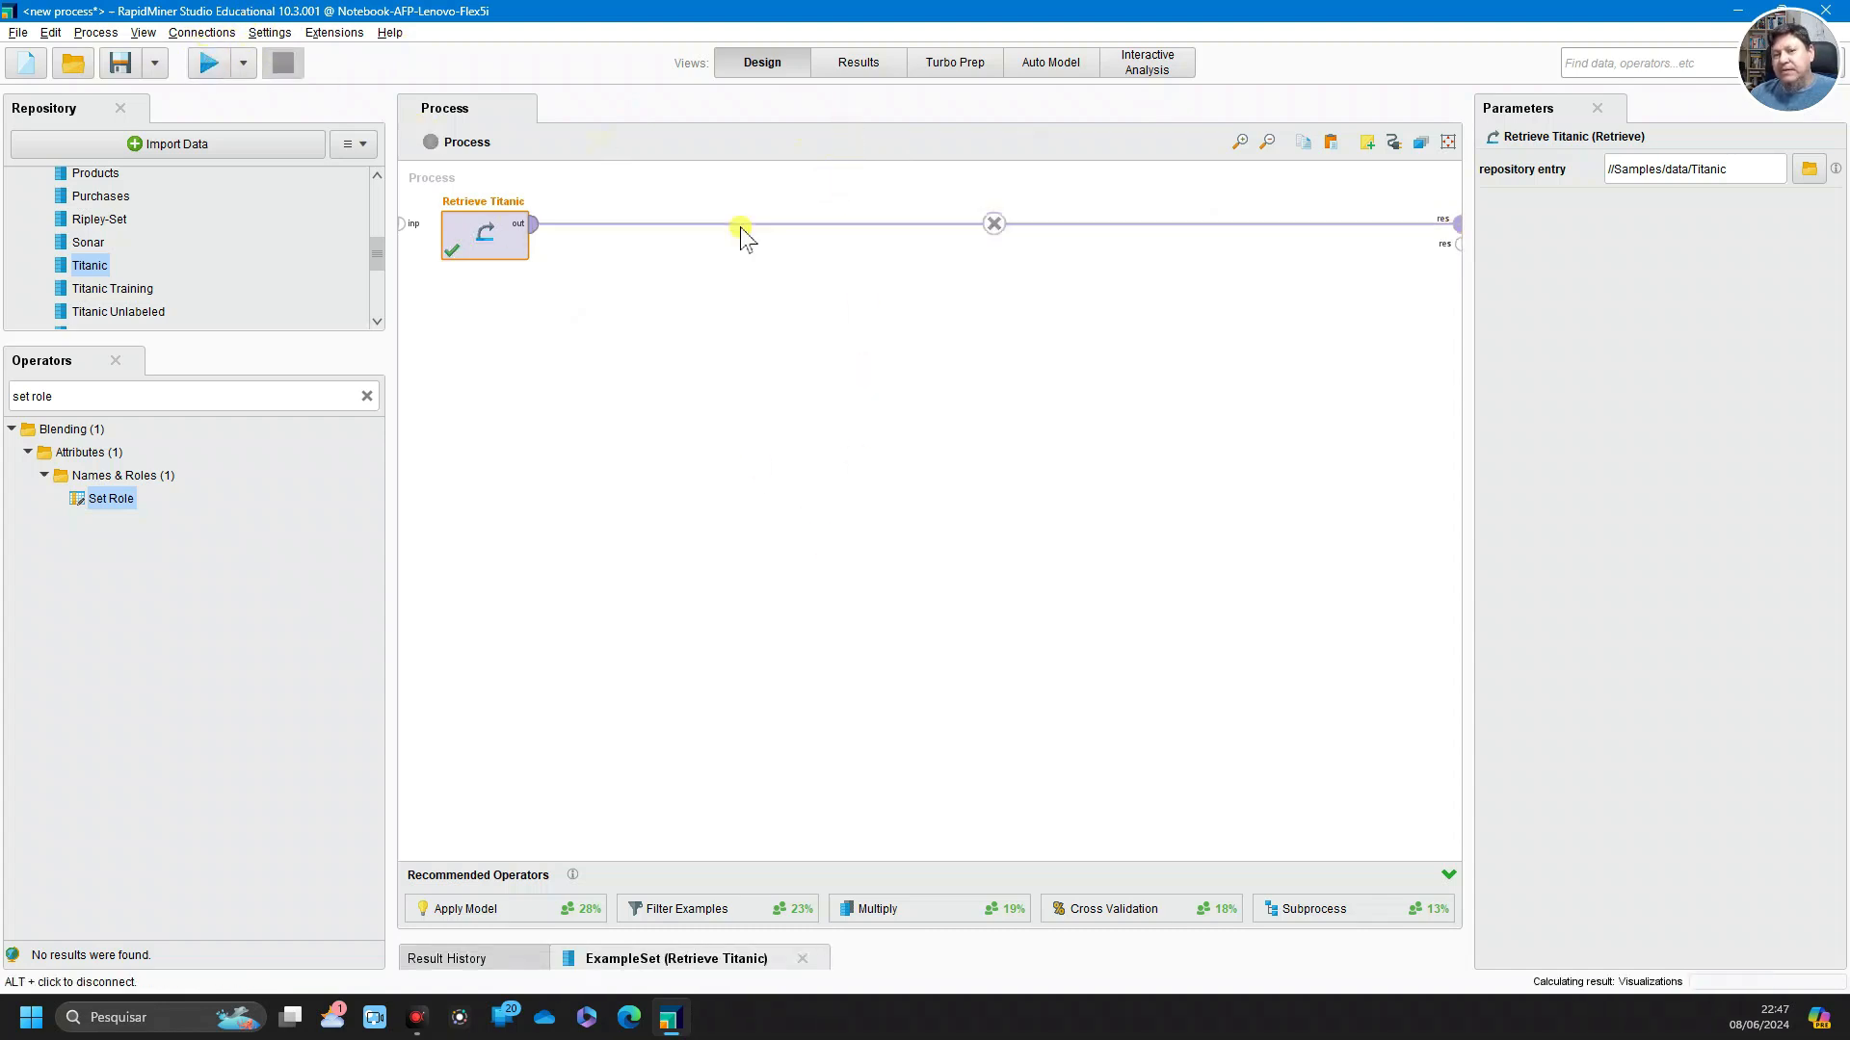
click(844, 65)
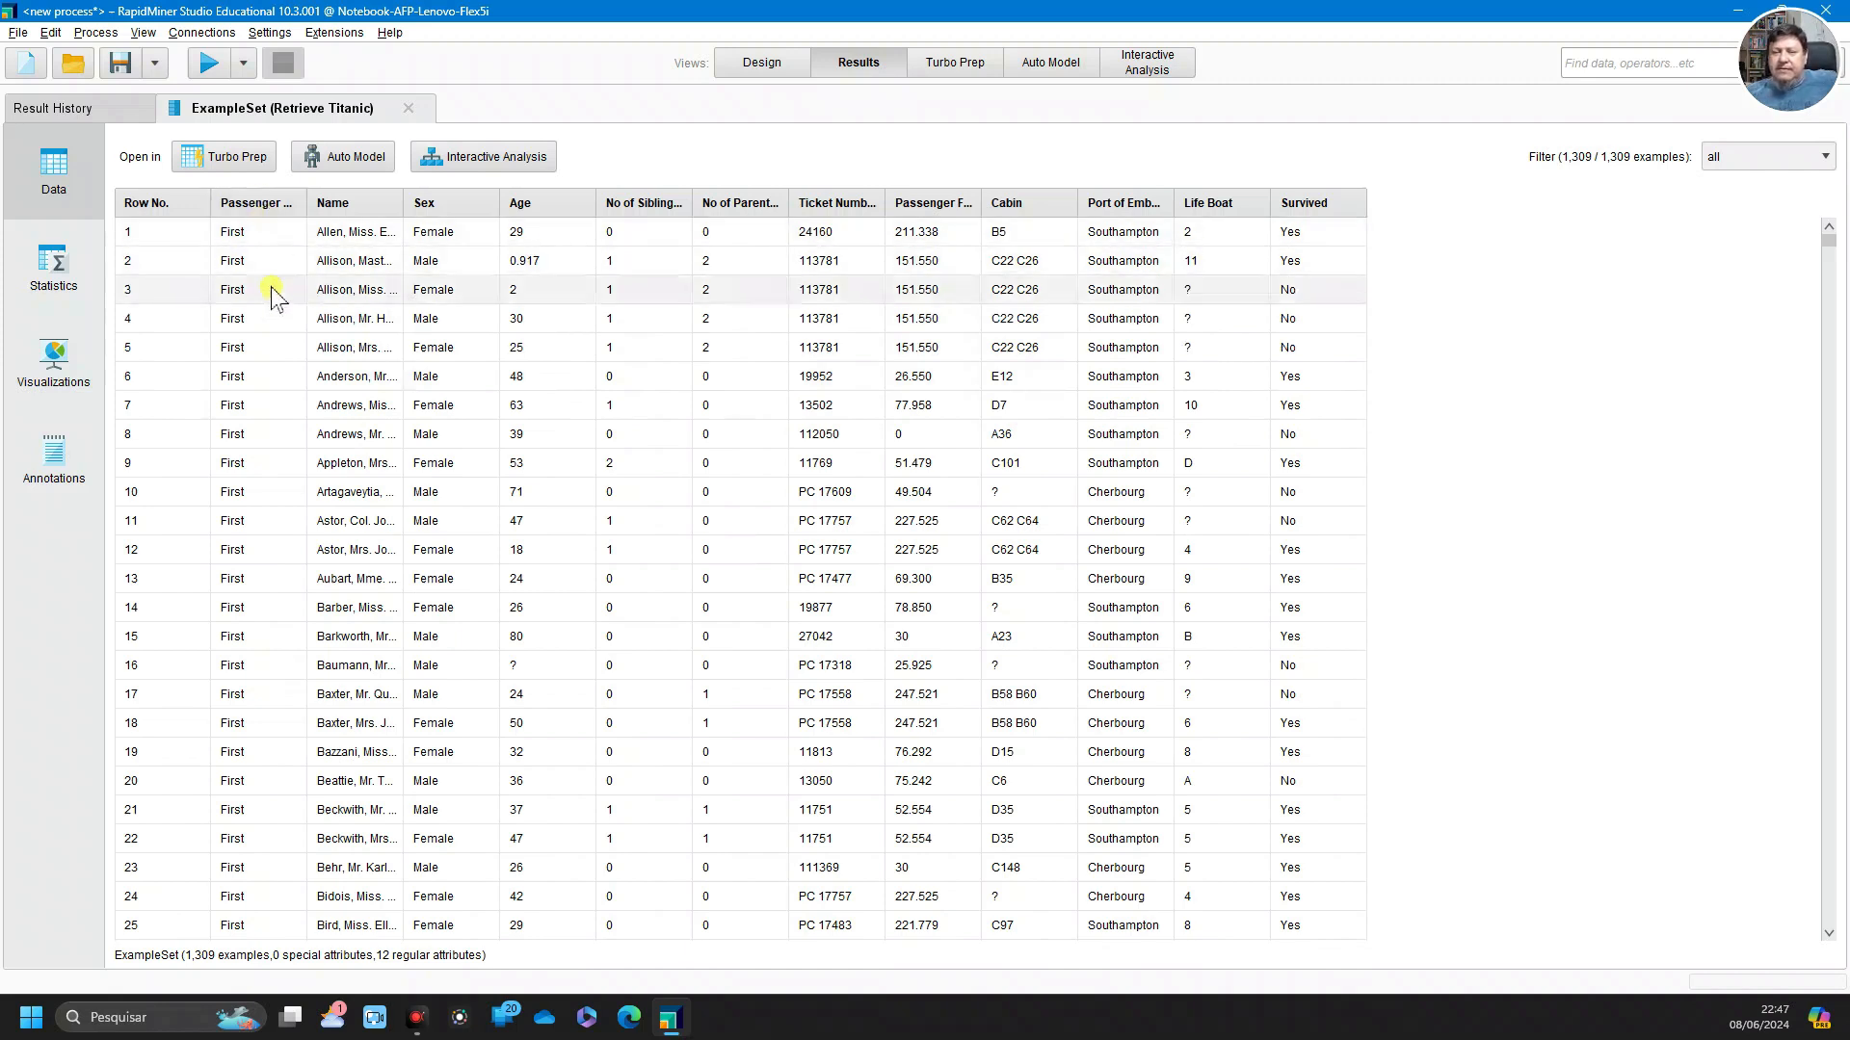
Adjust the results table's column widths to read the full headers from Passenger Class through Passenger Fare and fit the Survived column
drag(306, 205, 334, 212)
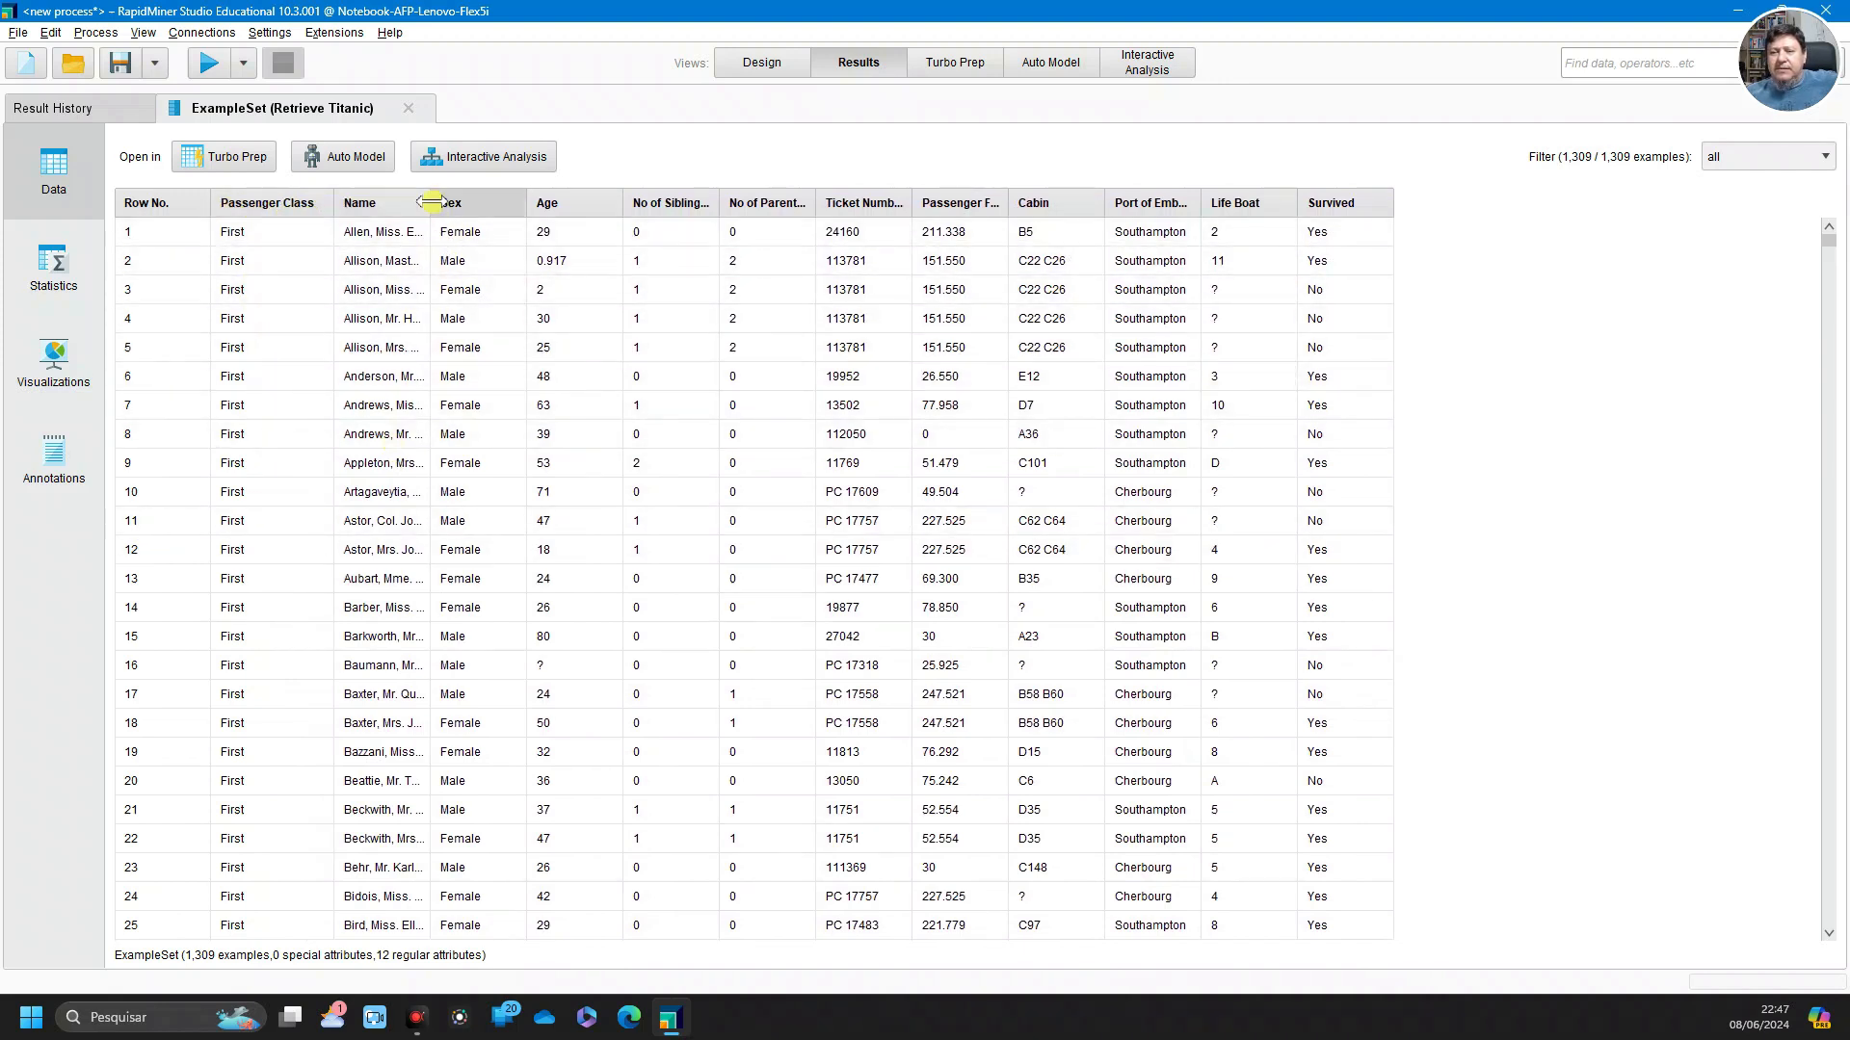
drag(430, 203, 939, 203)
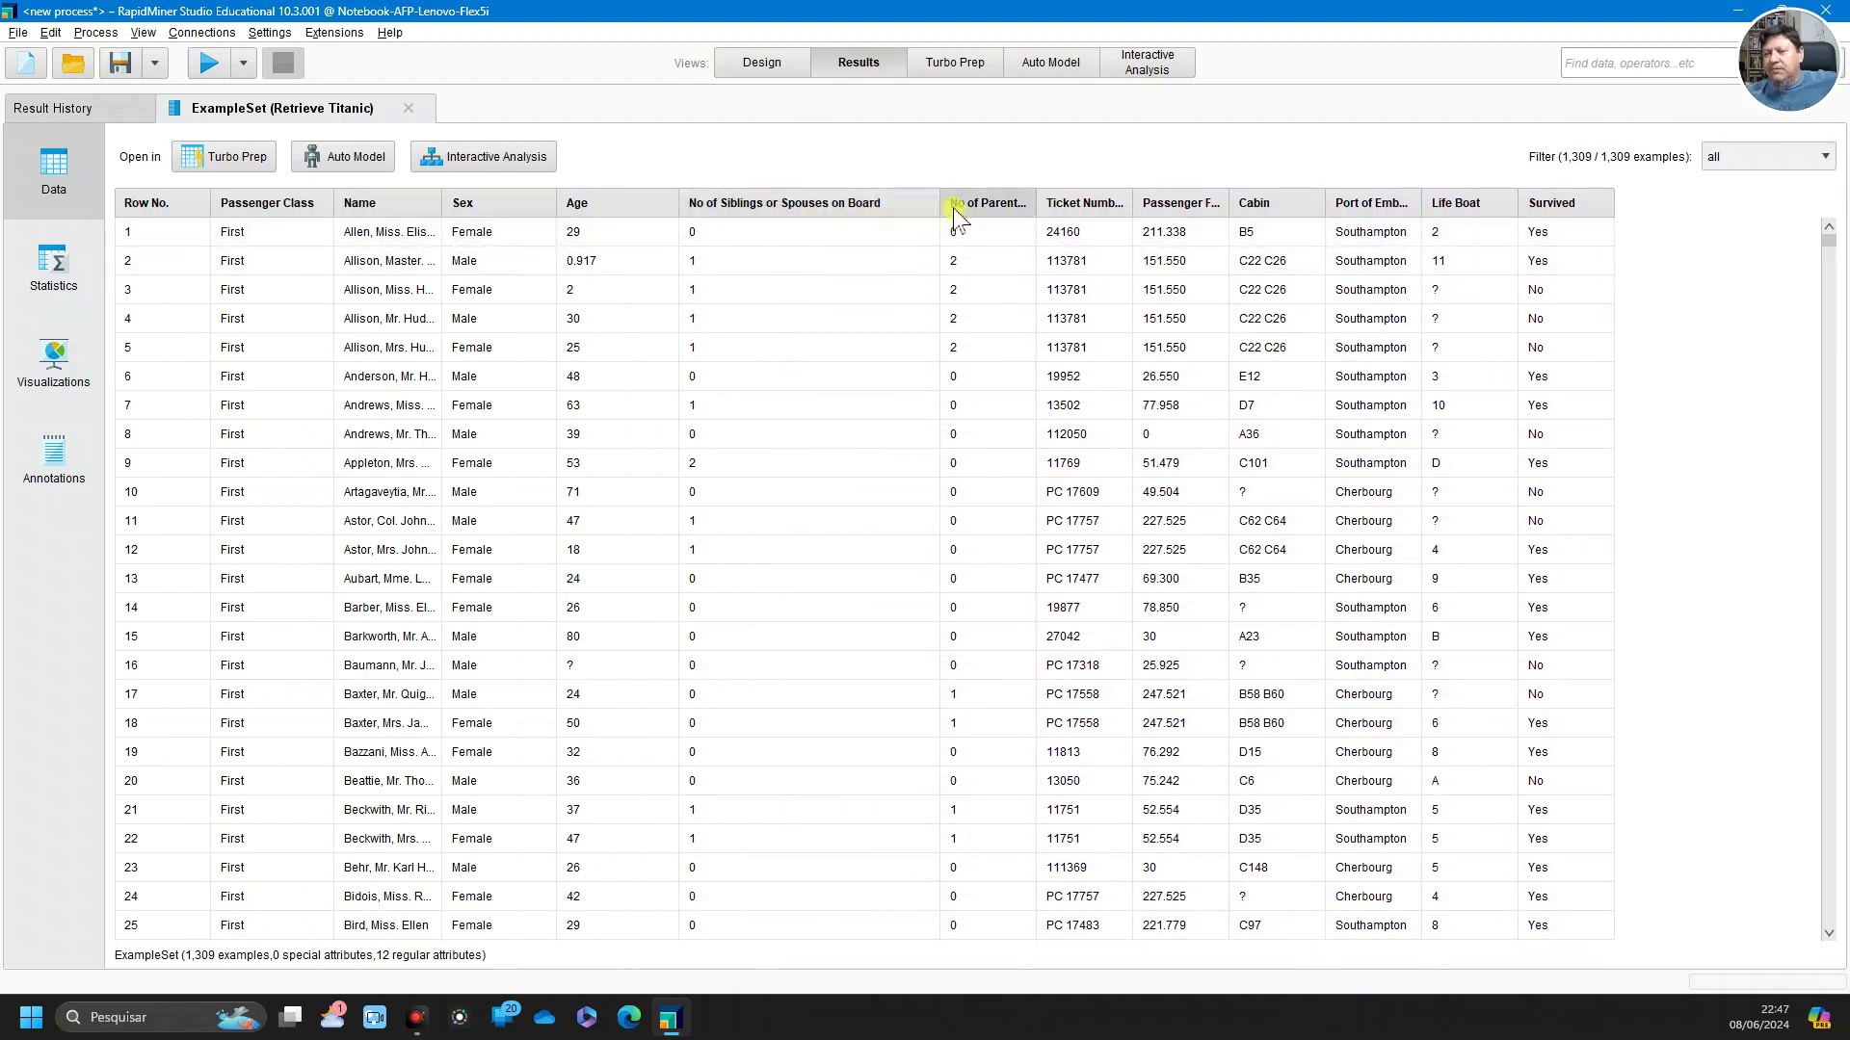
drag(936, 210, 1146, 208)
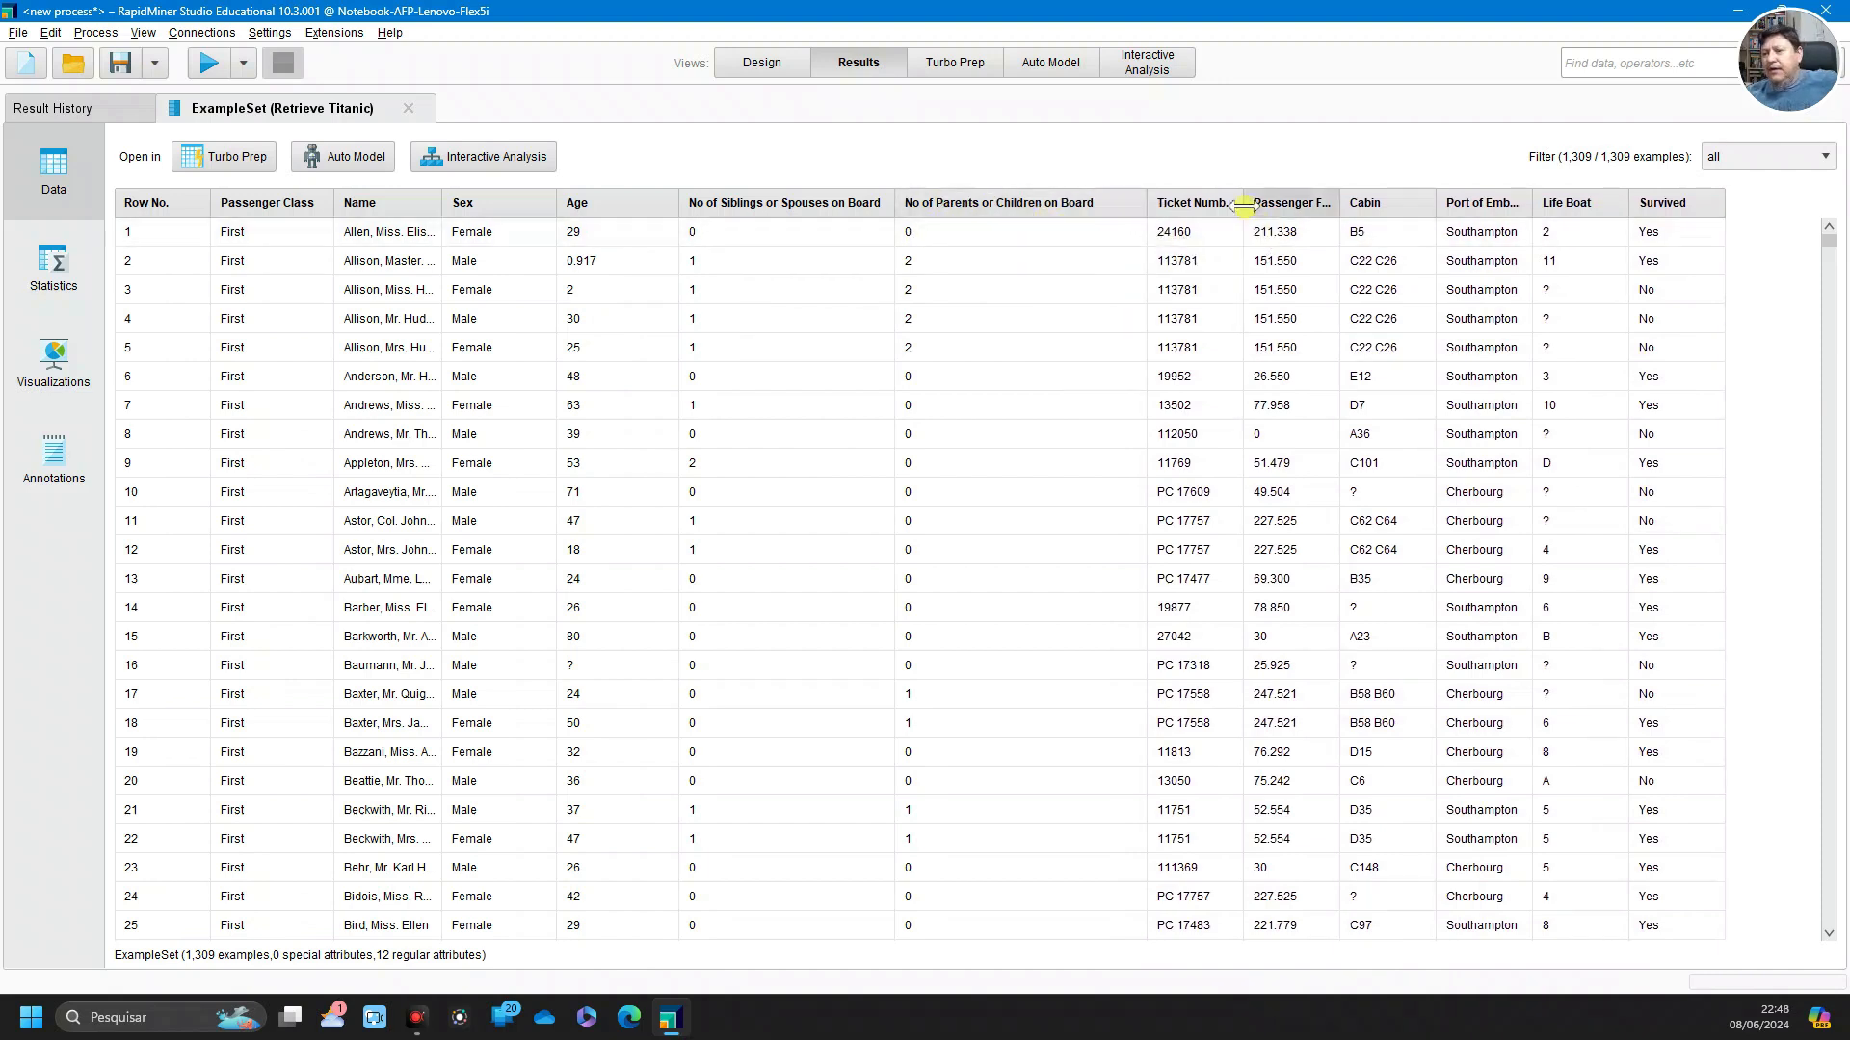
drag(1240, 201, 1634, 248)
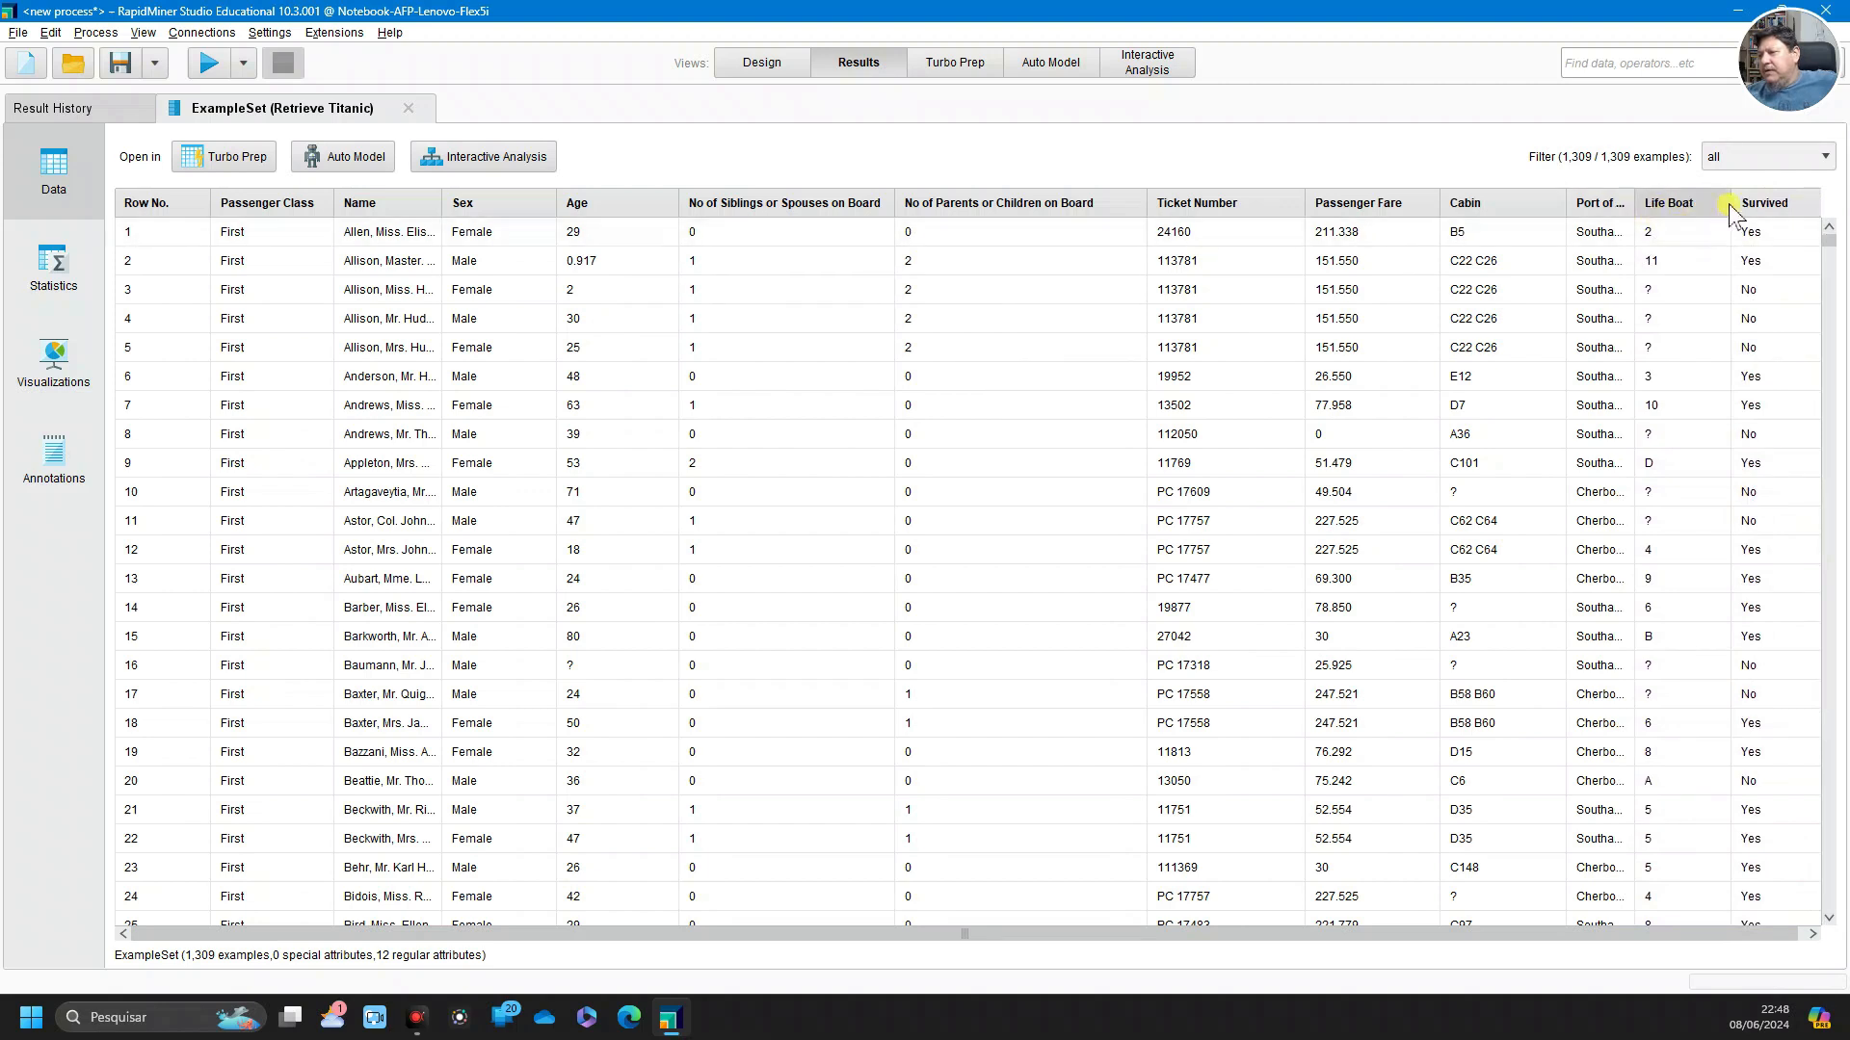
drag(1725, 203, 1711, 204)
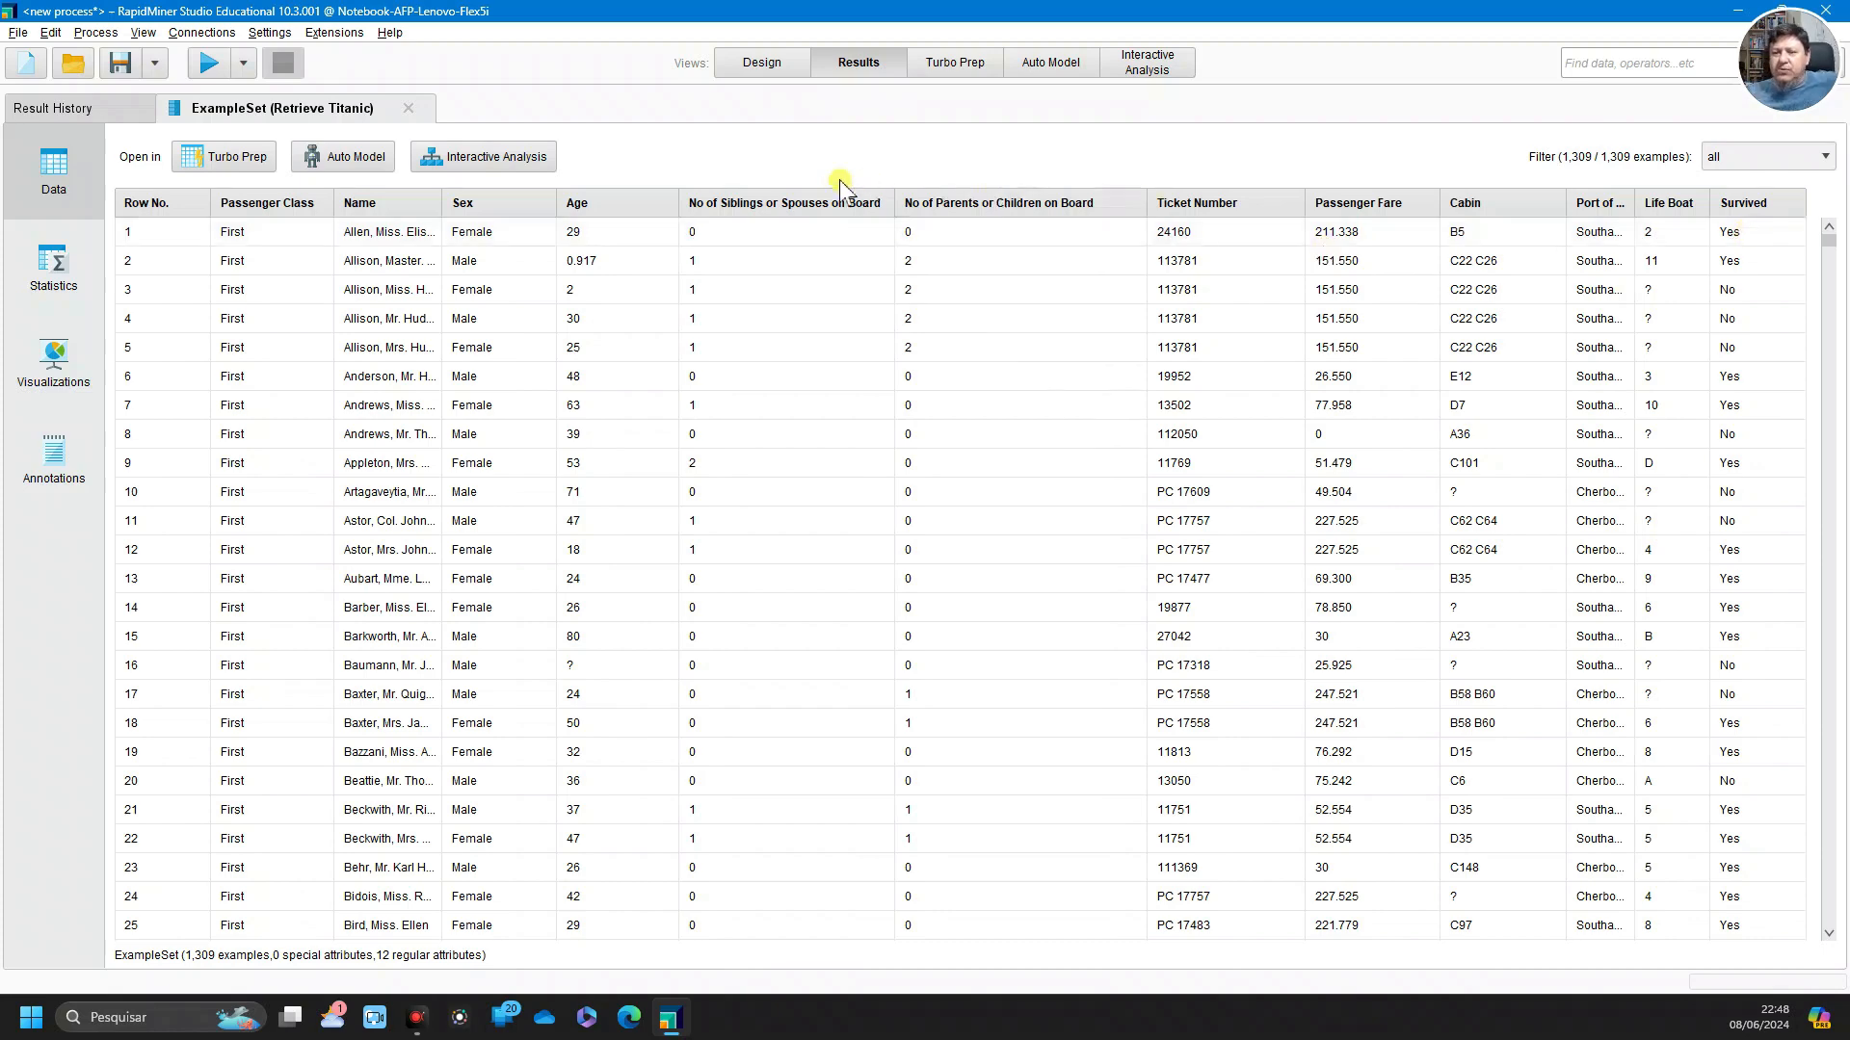
Return to the process design, search the operators for "dis" and insert Discretize by Binning on the connection after Retrieve Titanic
click(746, 66)
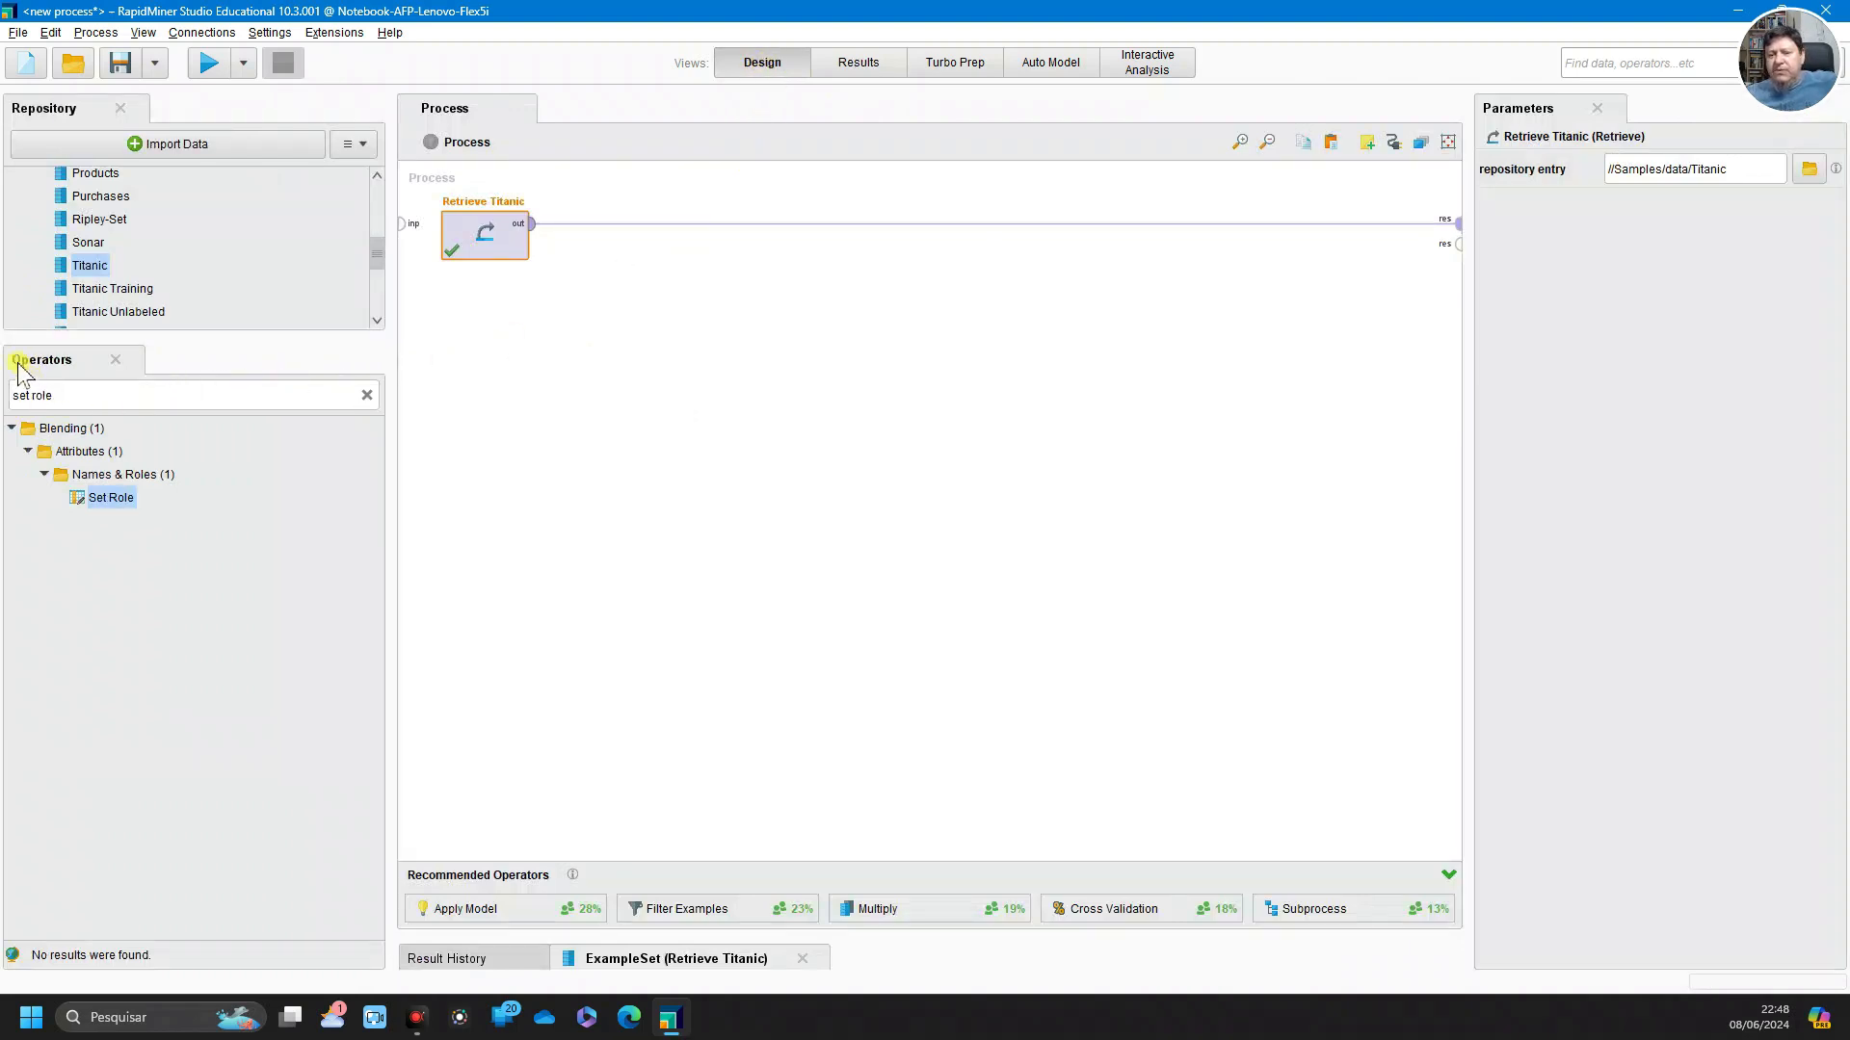
click(44, 395)
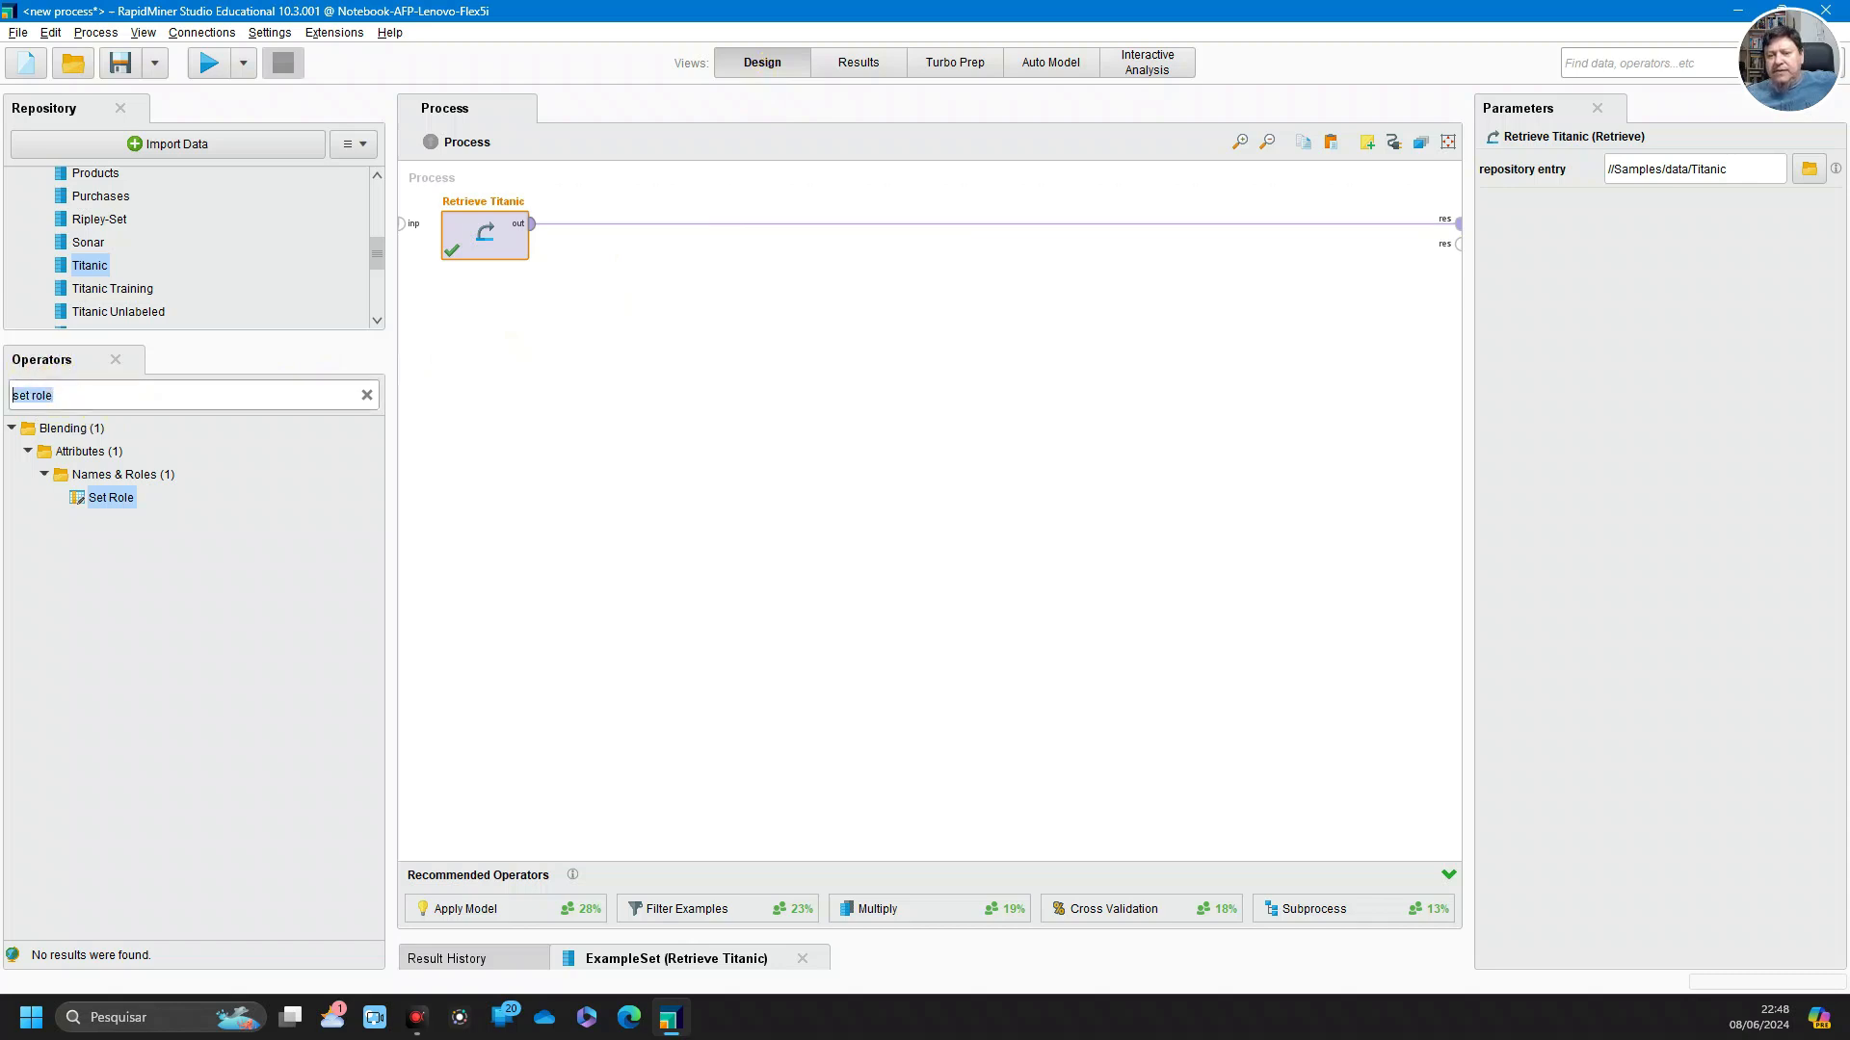
key(BackSpace)
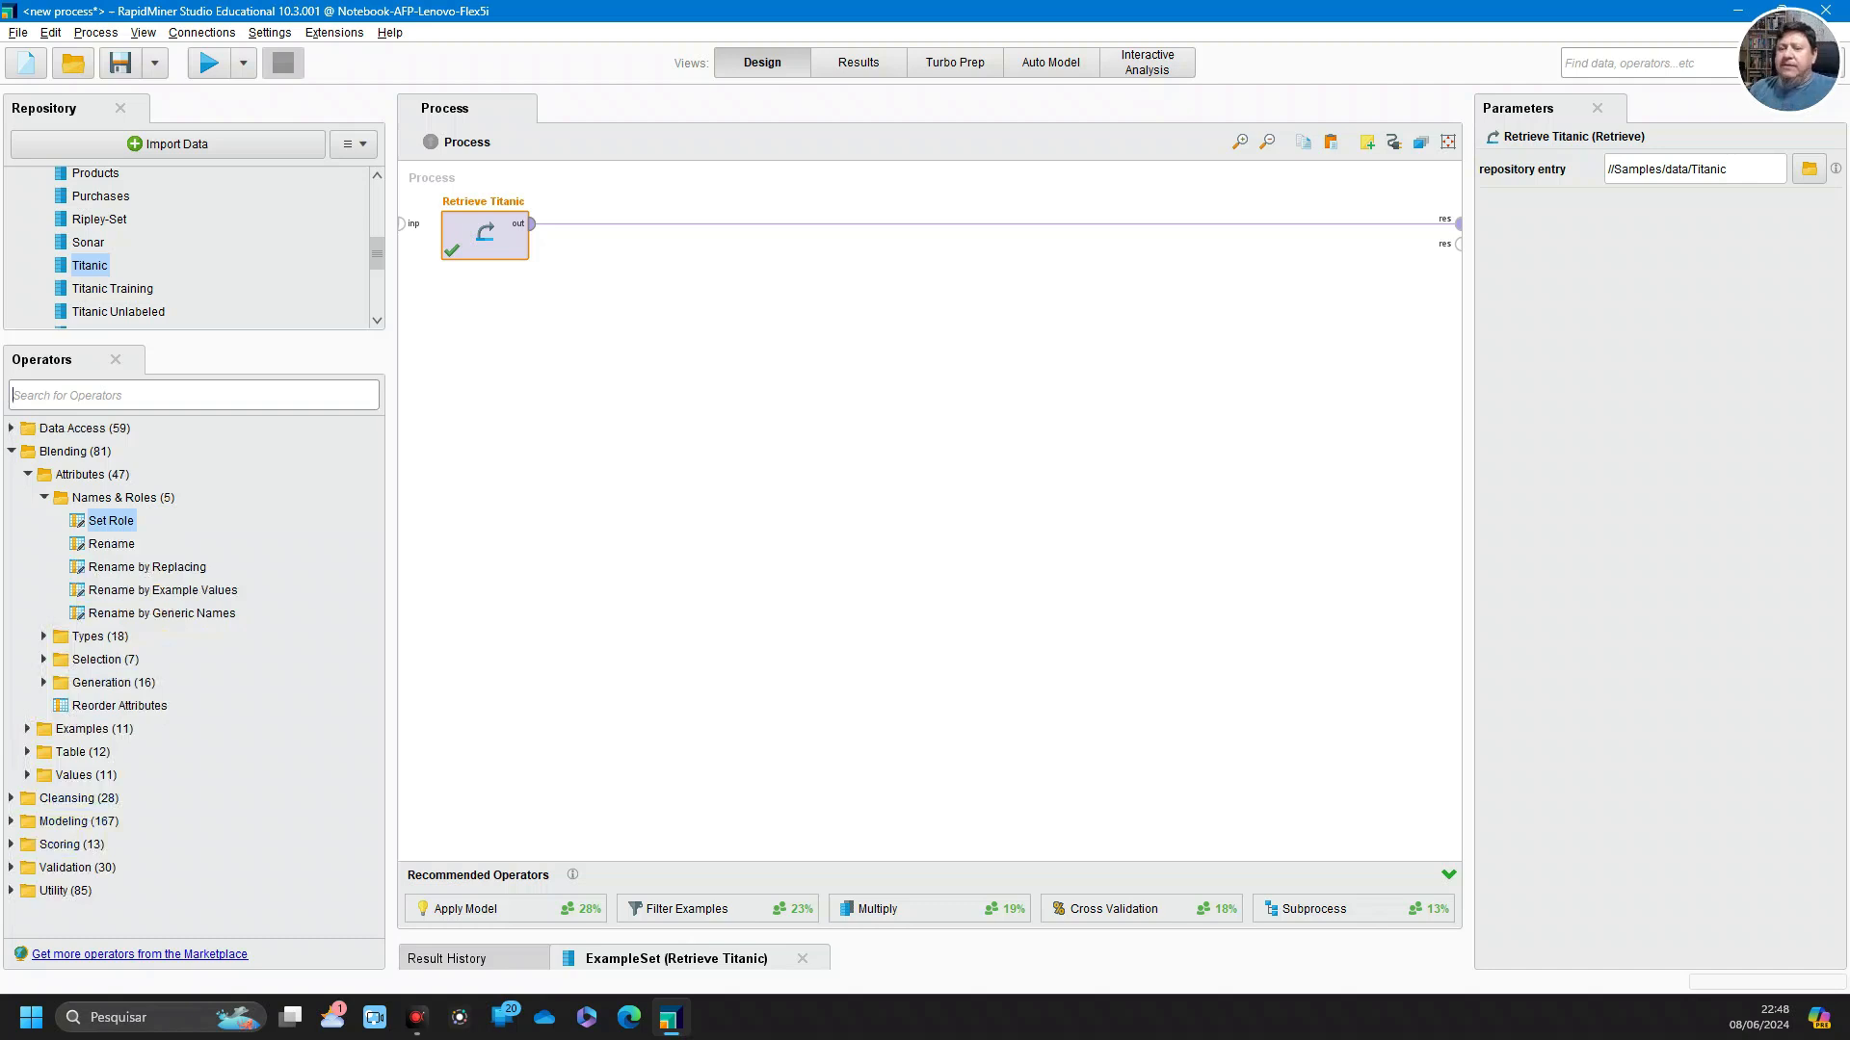
drag(2, 496, 154, 538)
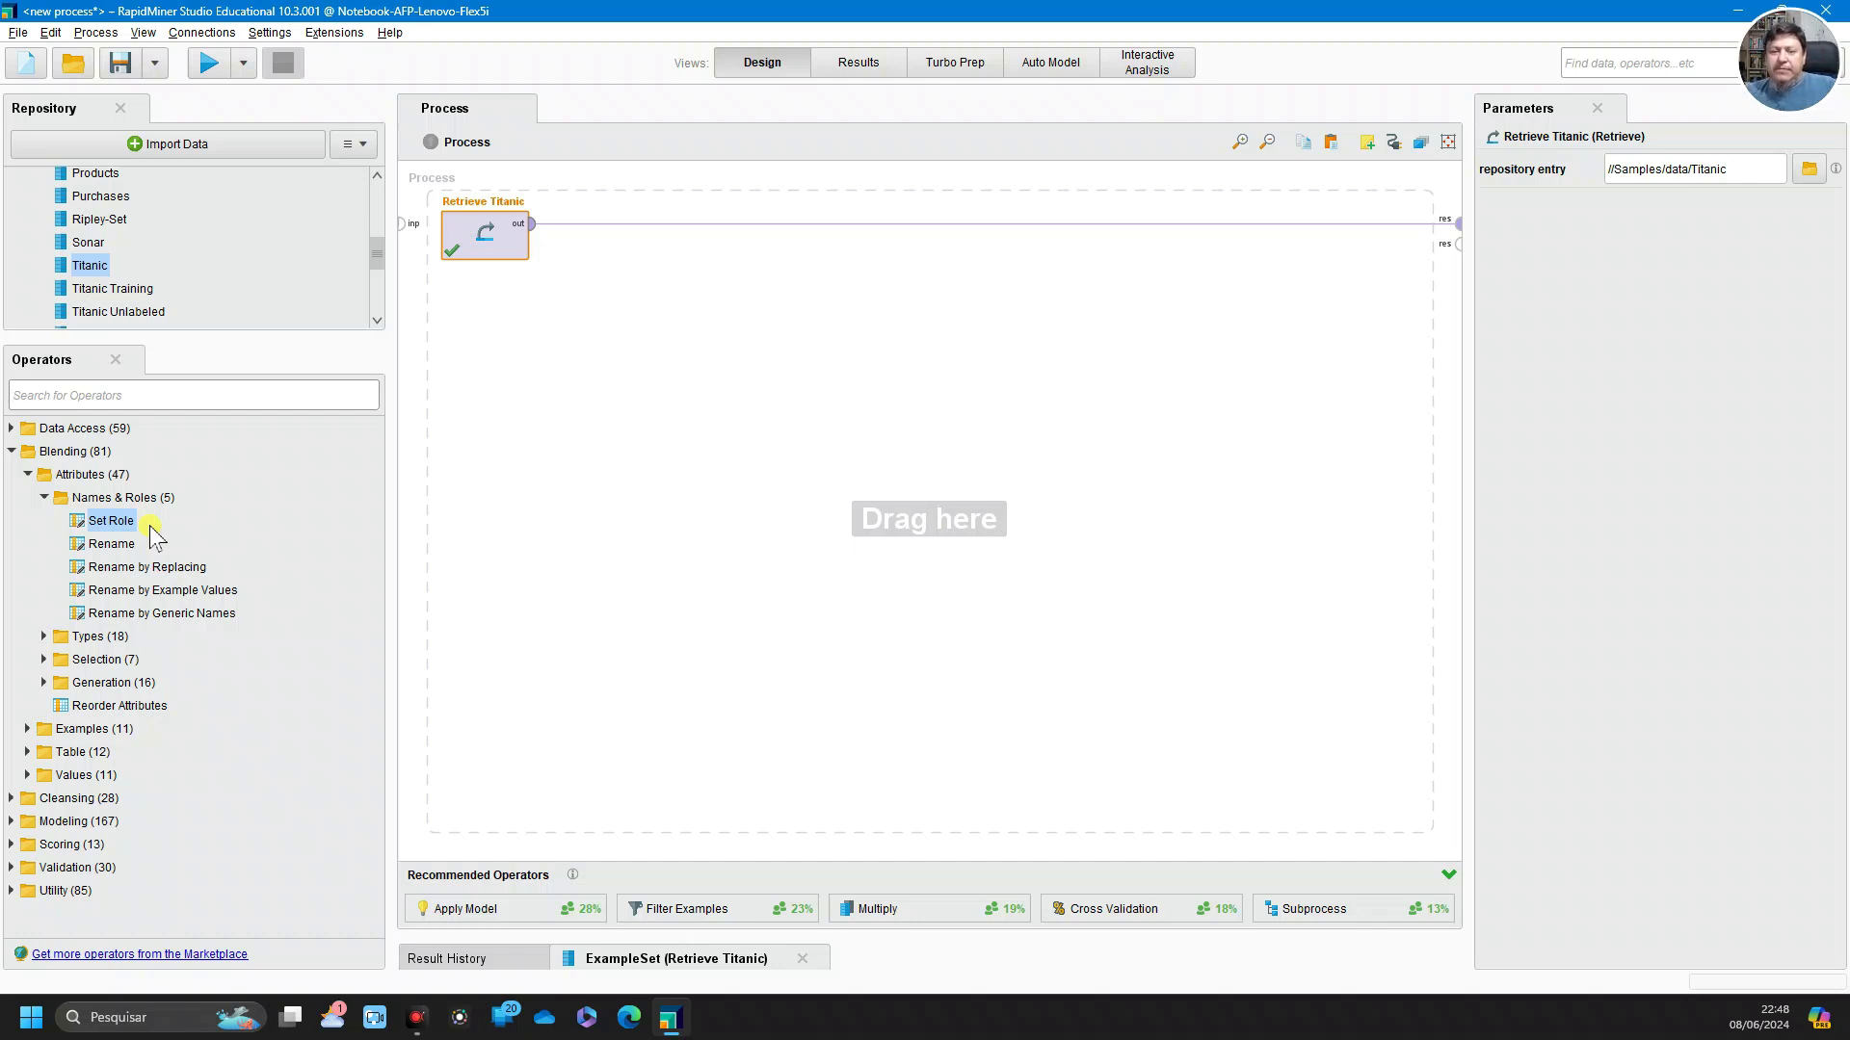
click(86, 397)
click(85, 397)
text(dis)
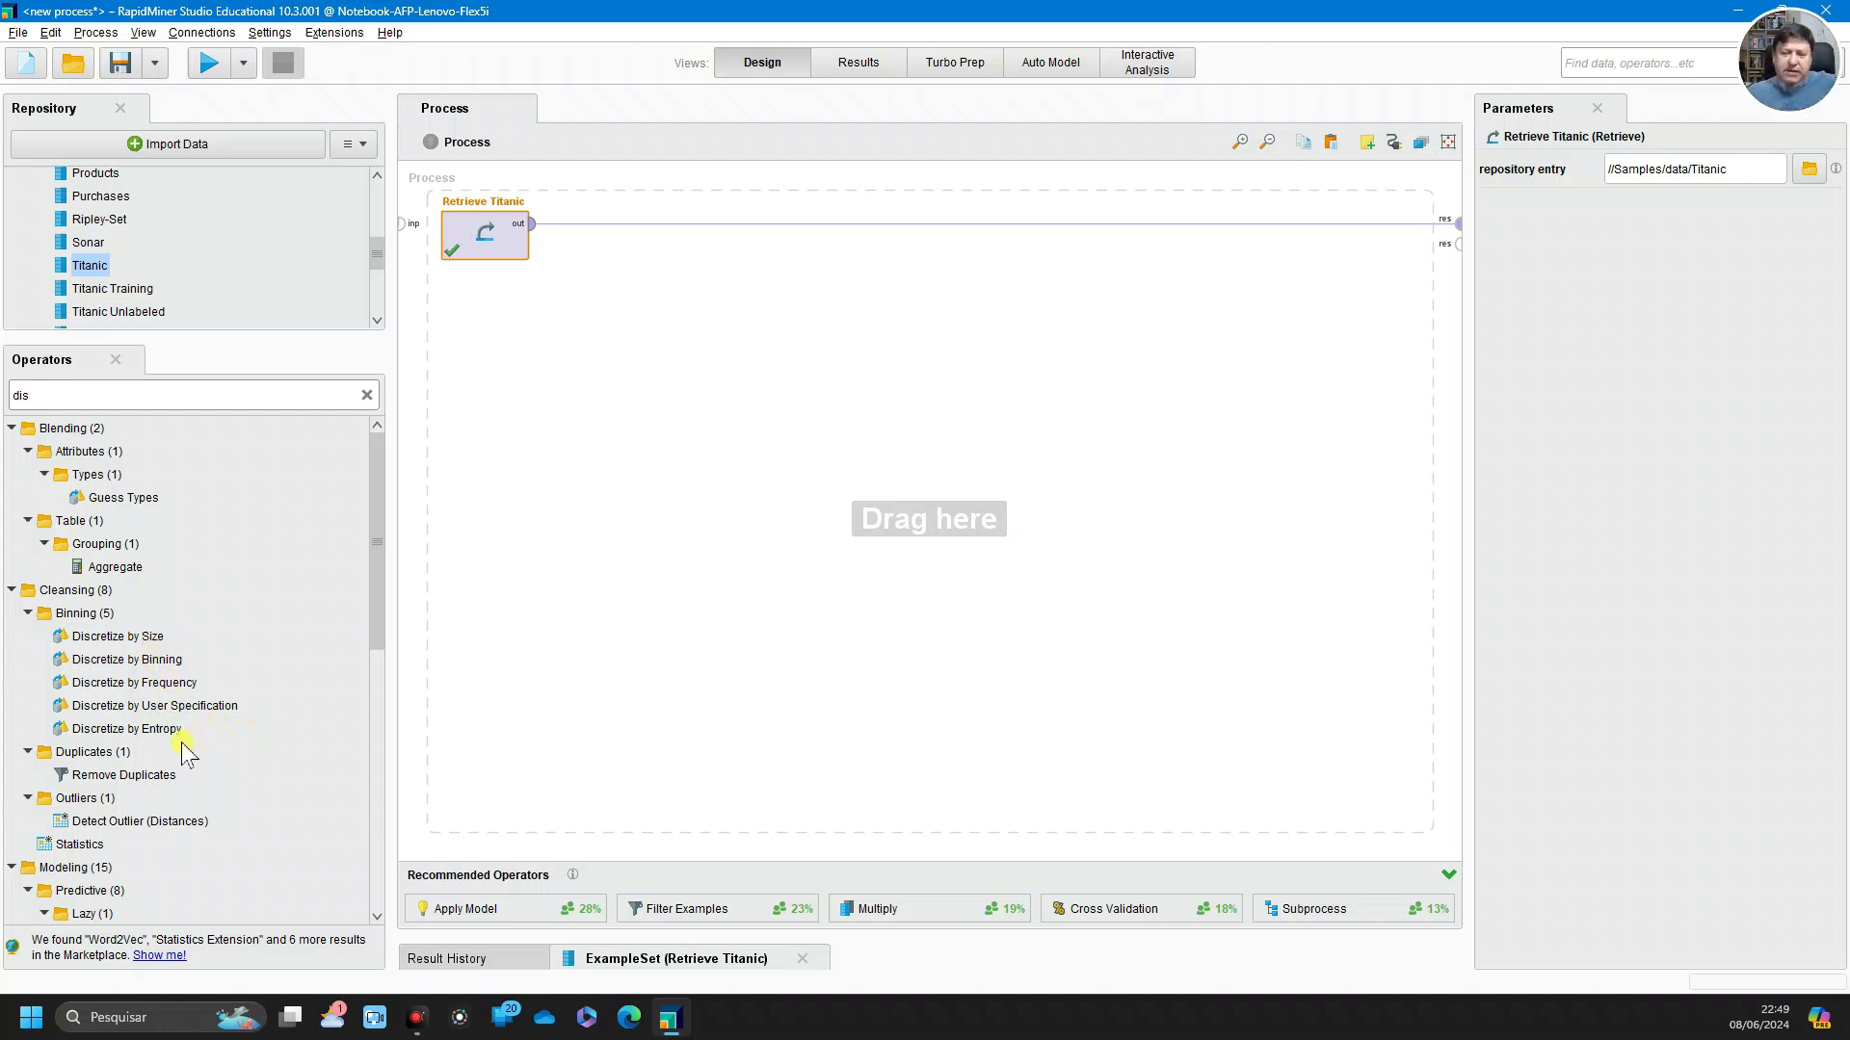
click(145, 660)
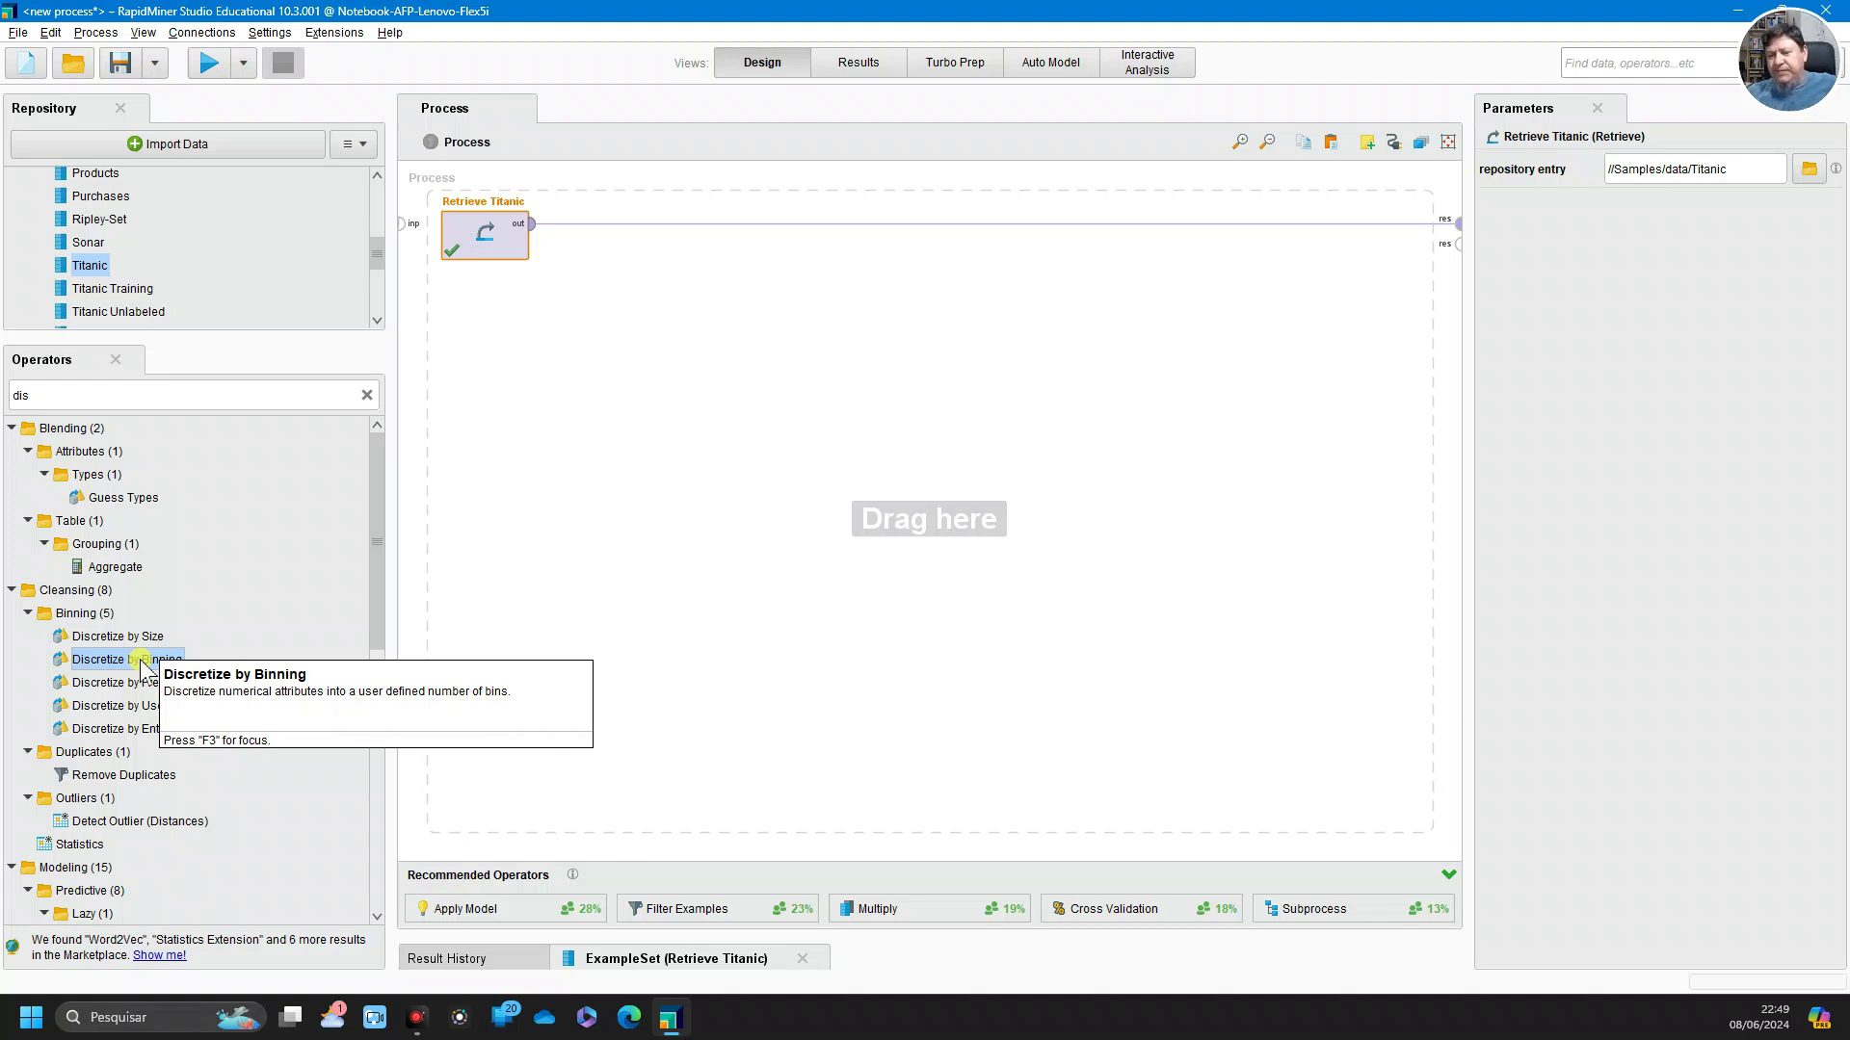
drag(141, 665, 590, 241)
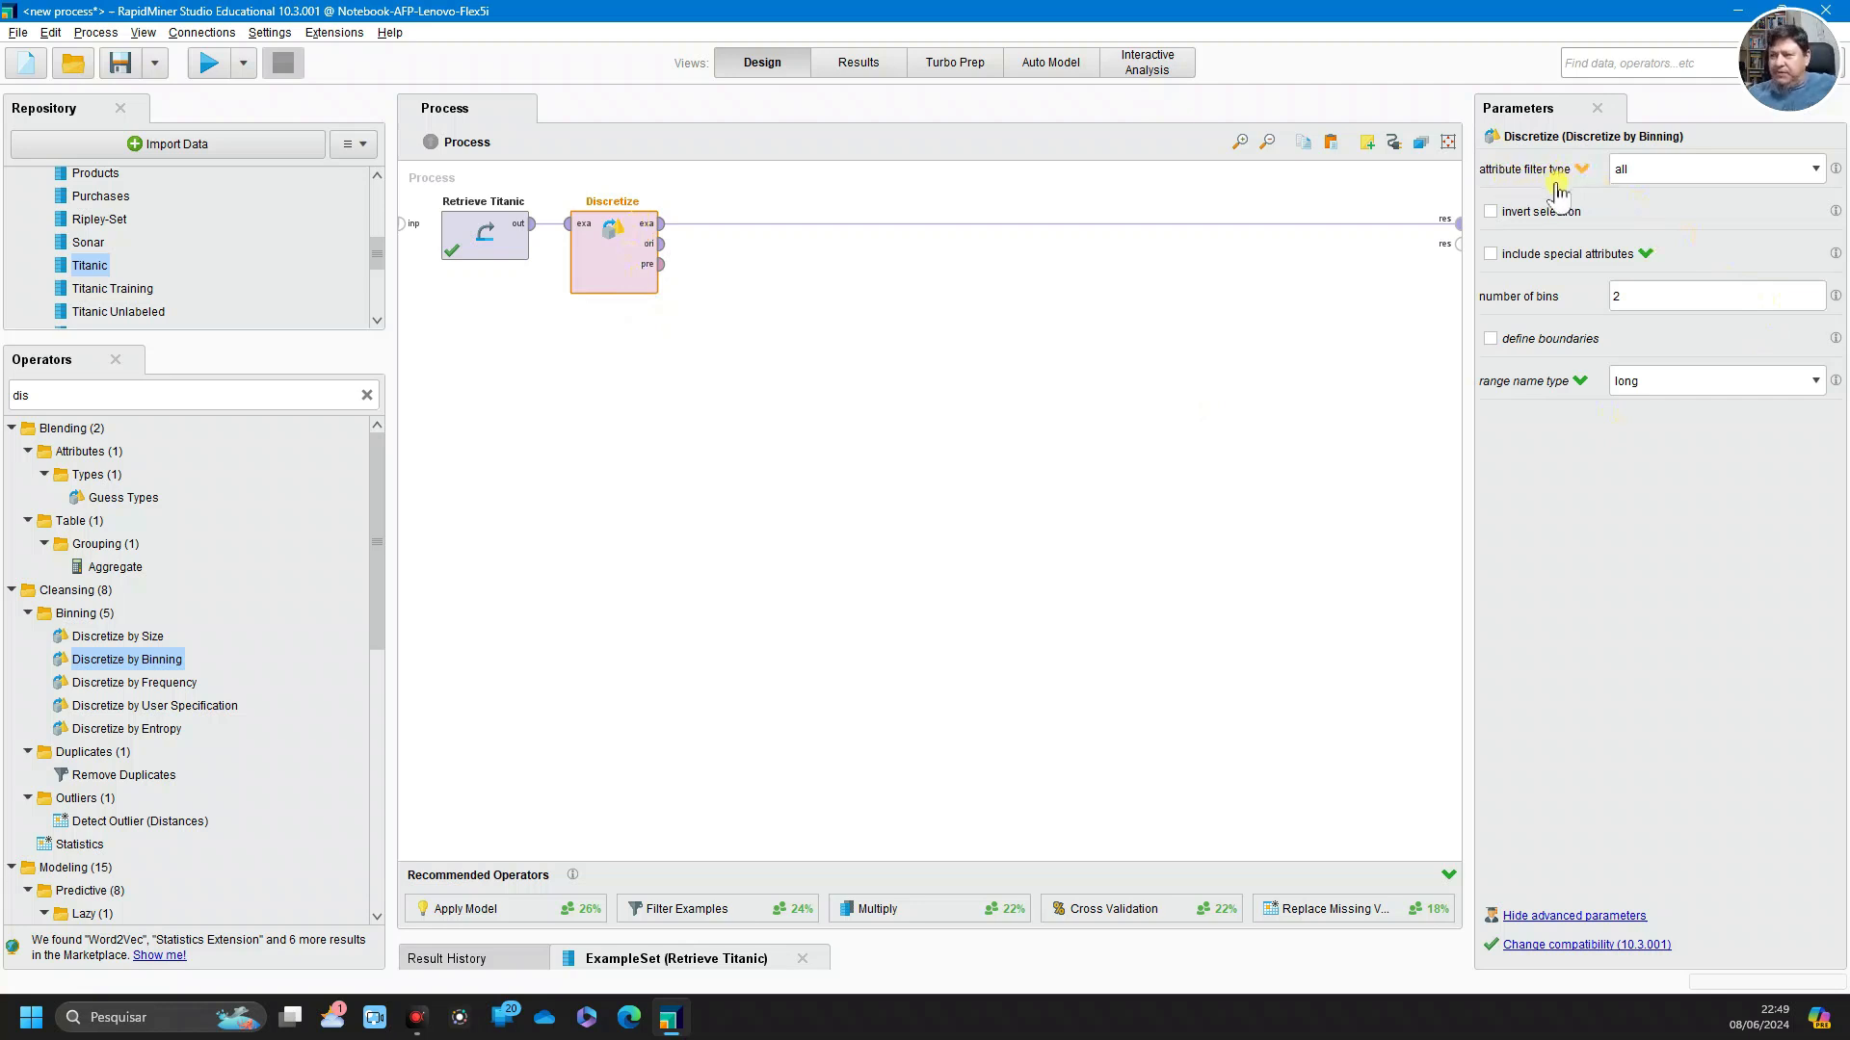
Set the Discretize operator's attribute filter type to single and choose Age as the attribute
click(1816, 170)
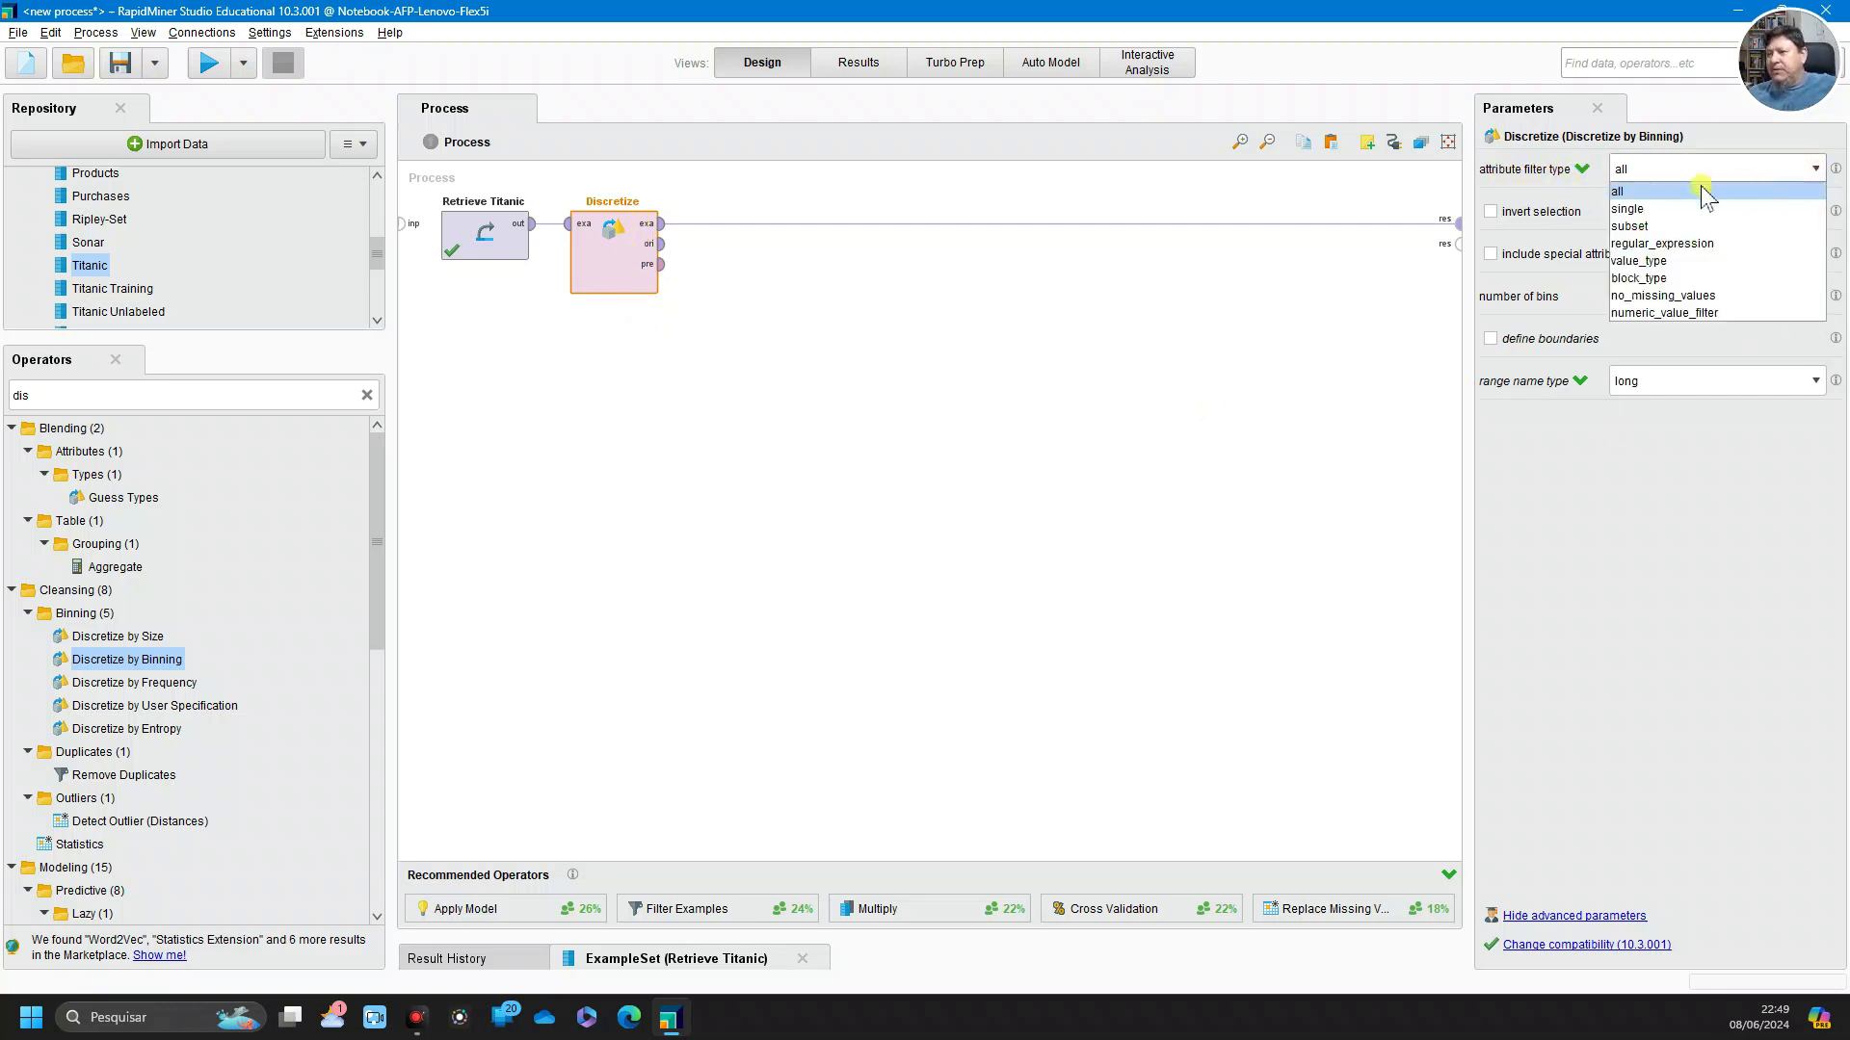
click(1628, 210)
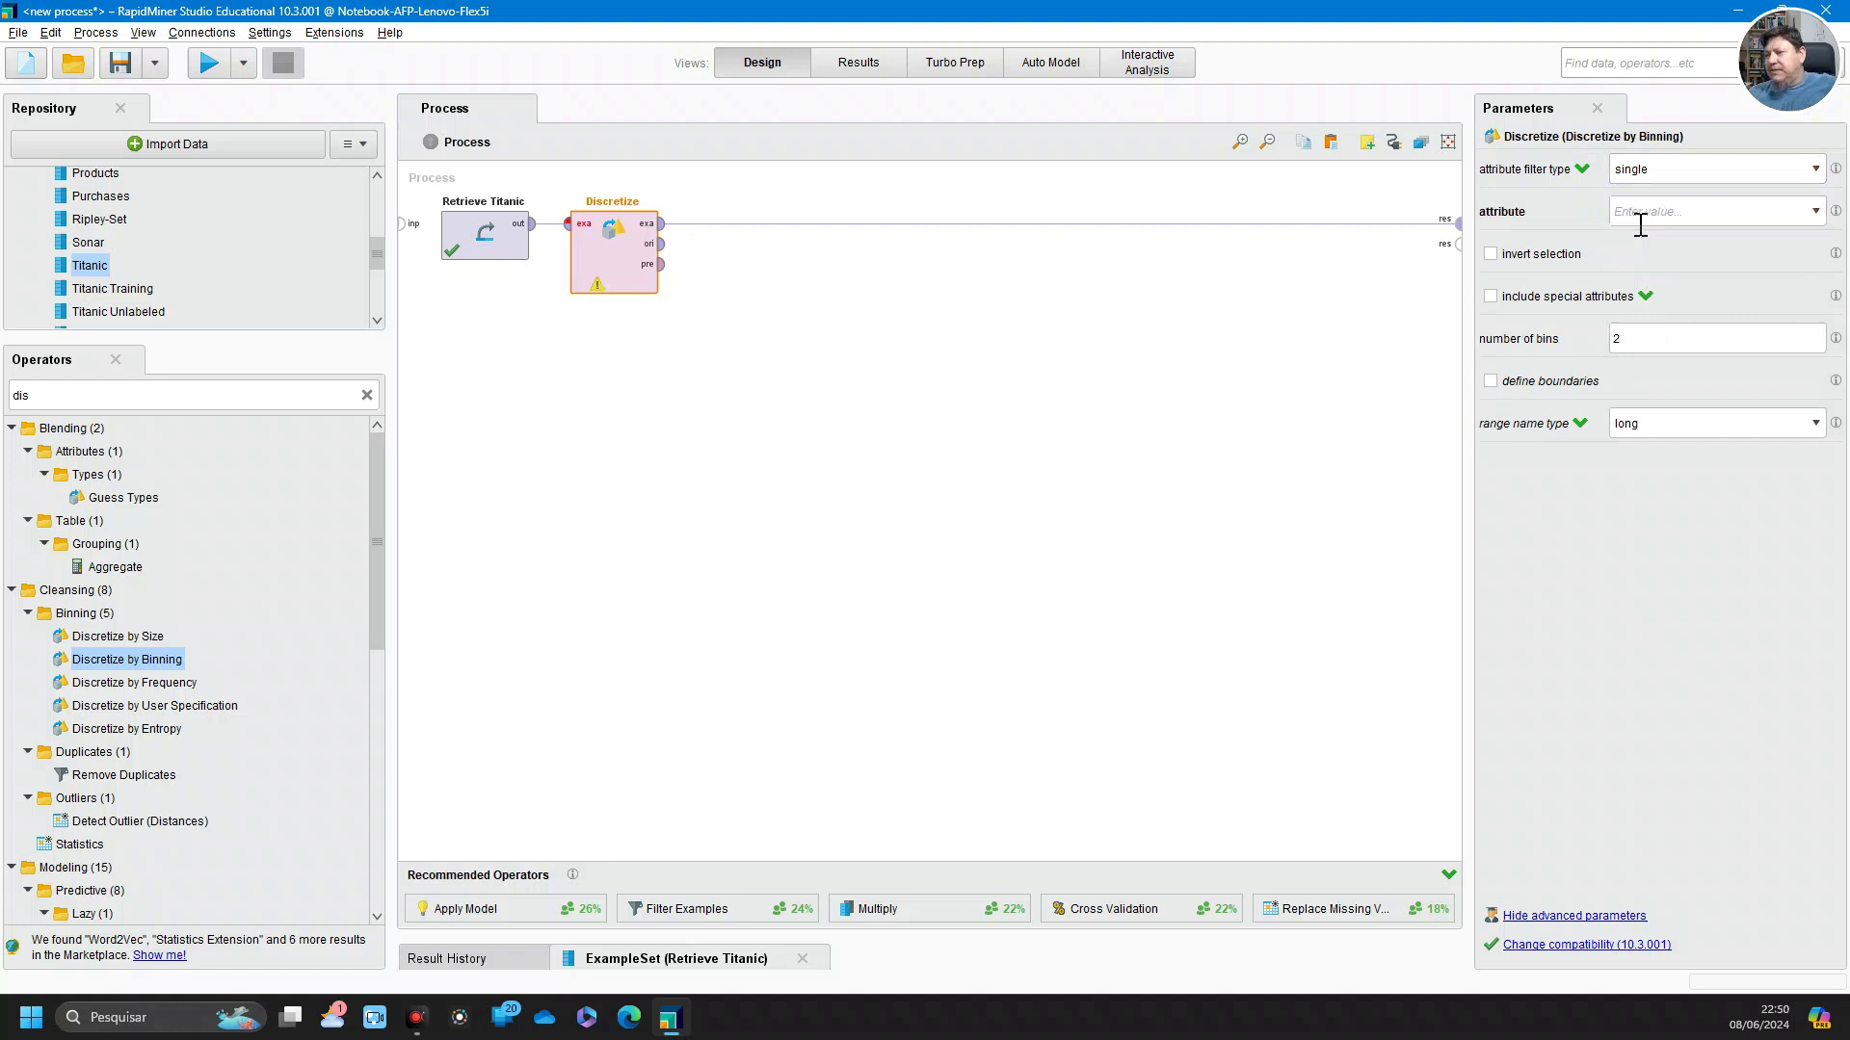
click(1820, 214)
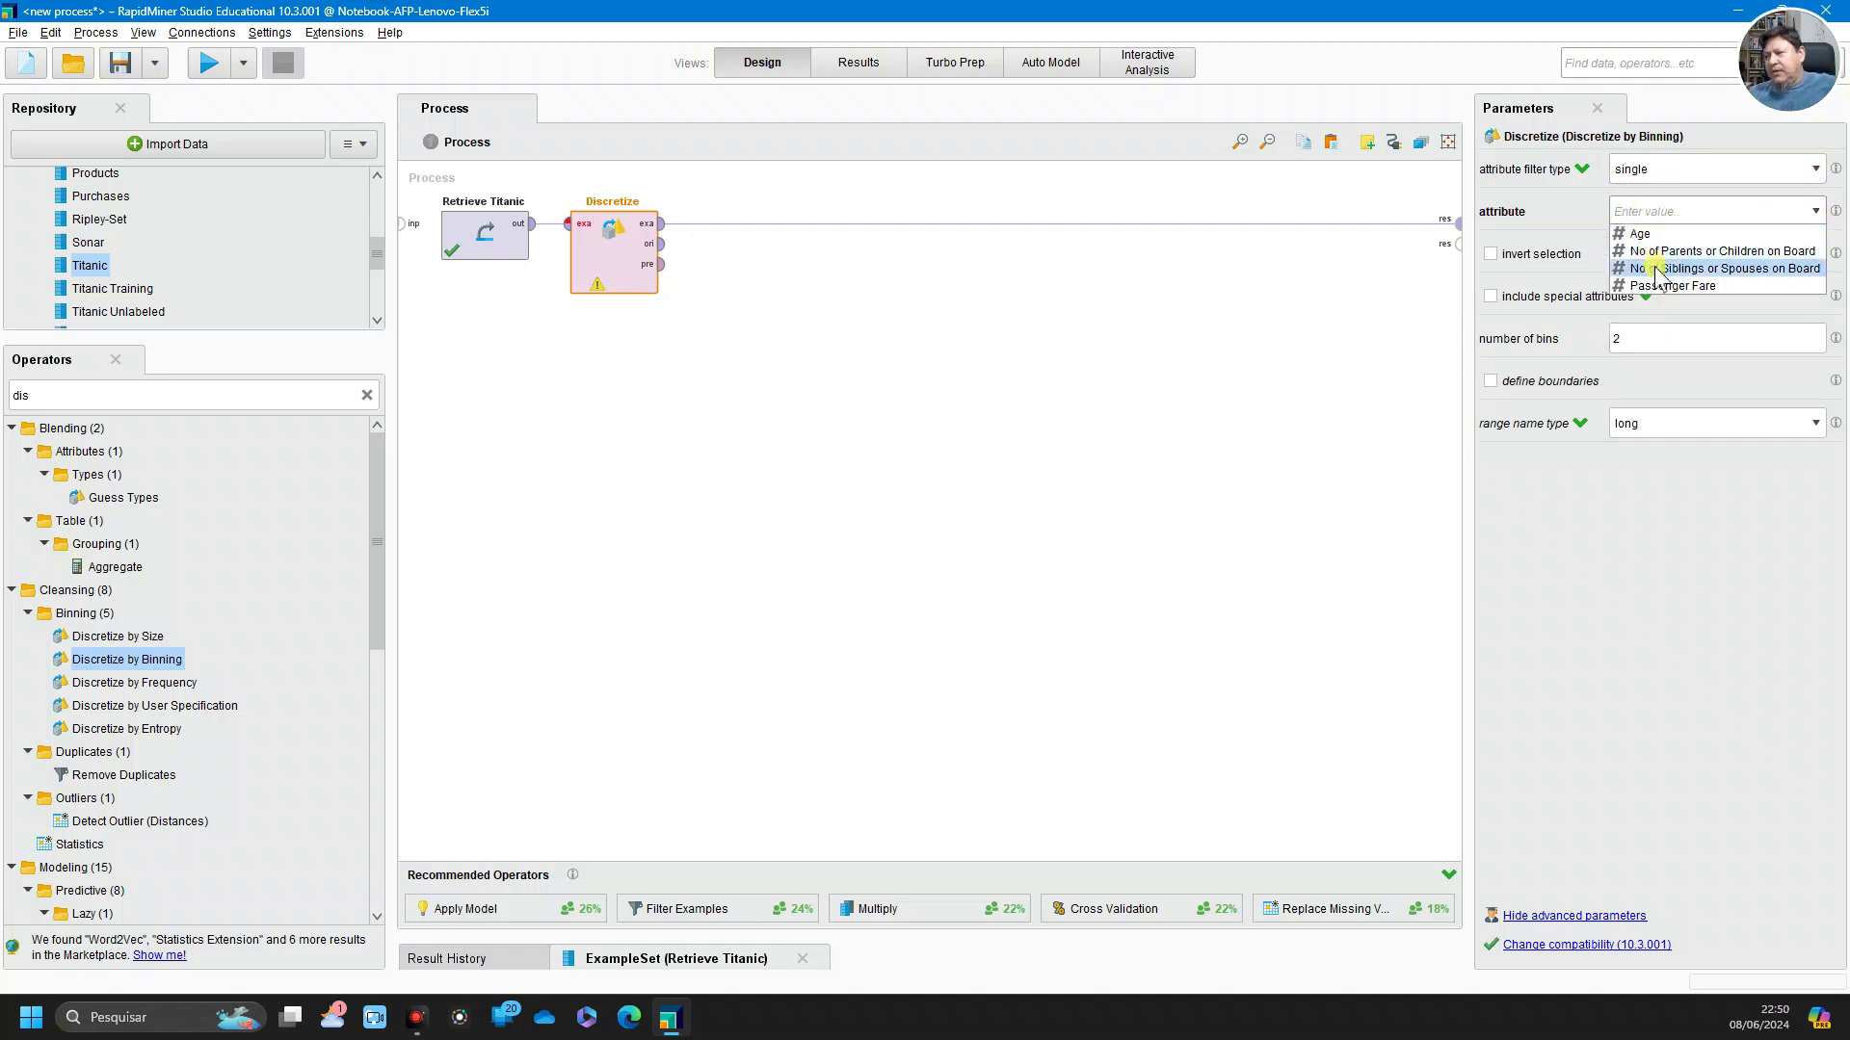
click(1650, 237)
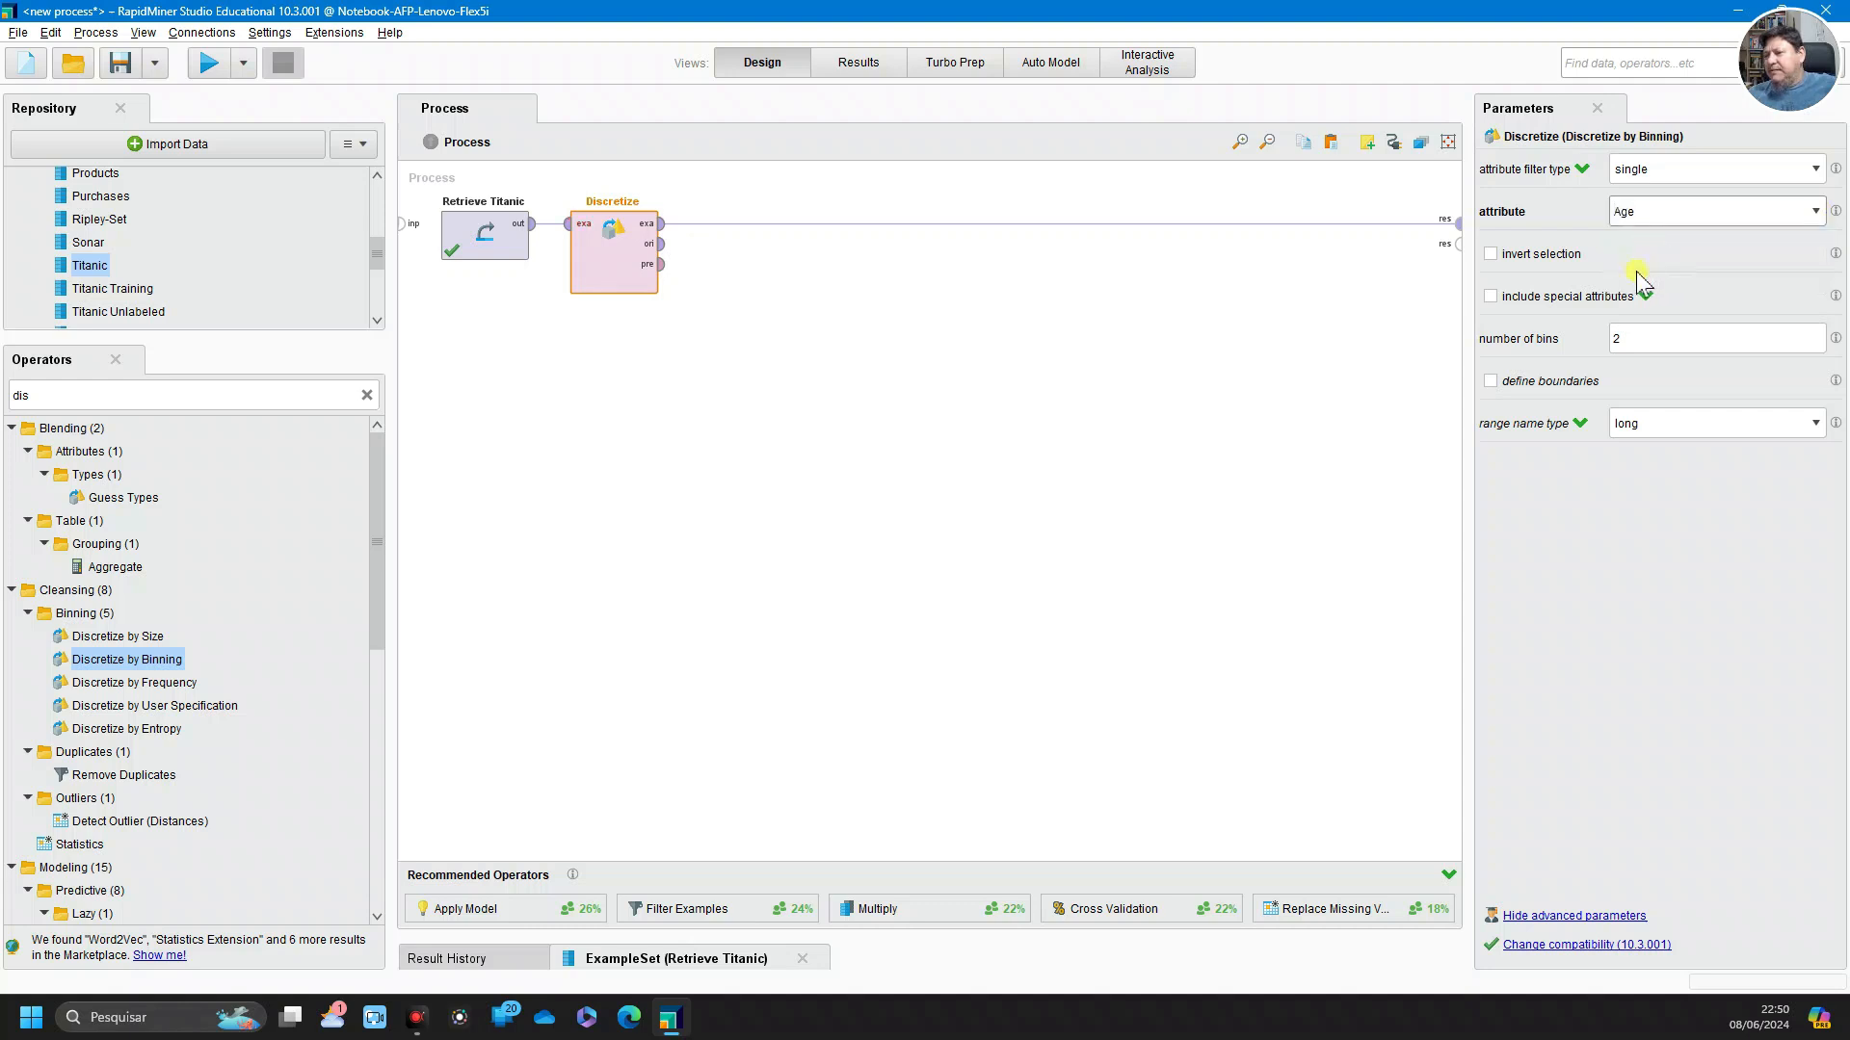
Try the subset attribute filter type and view its attribute selection dialog without choosing any attributes
click(1667, 170)
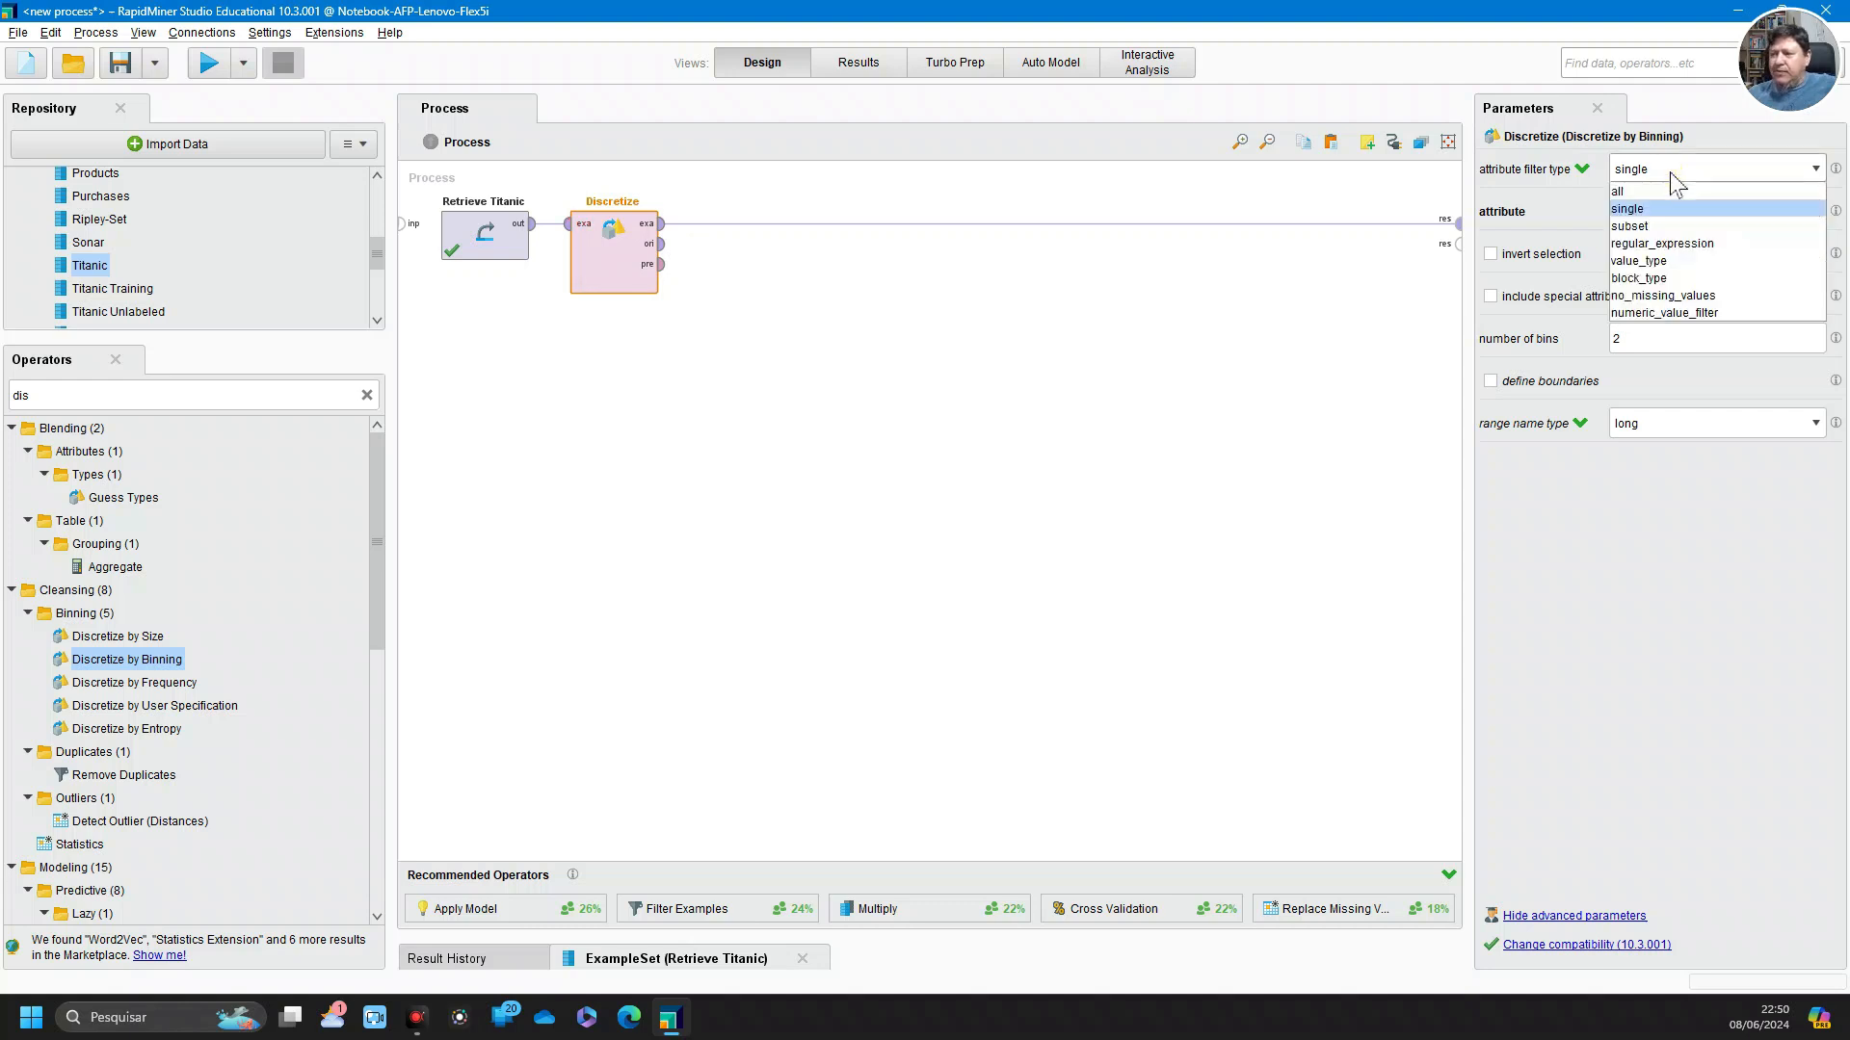
click(1659, 230)
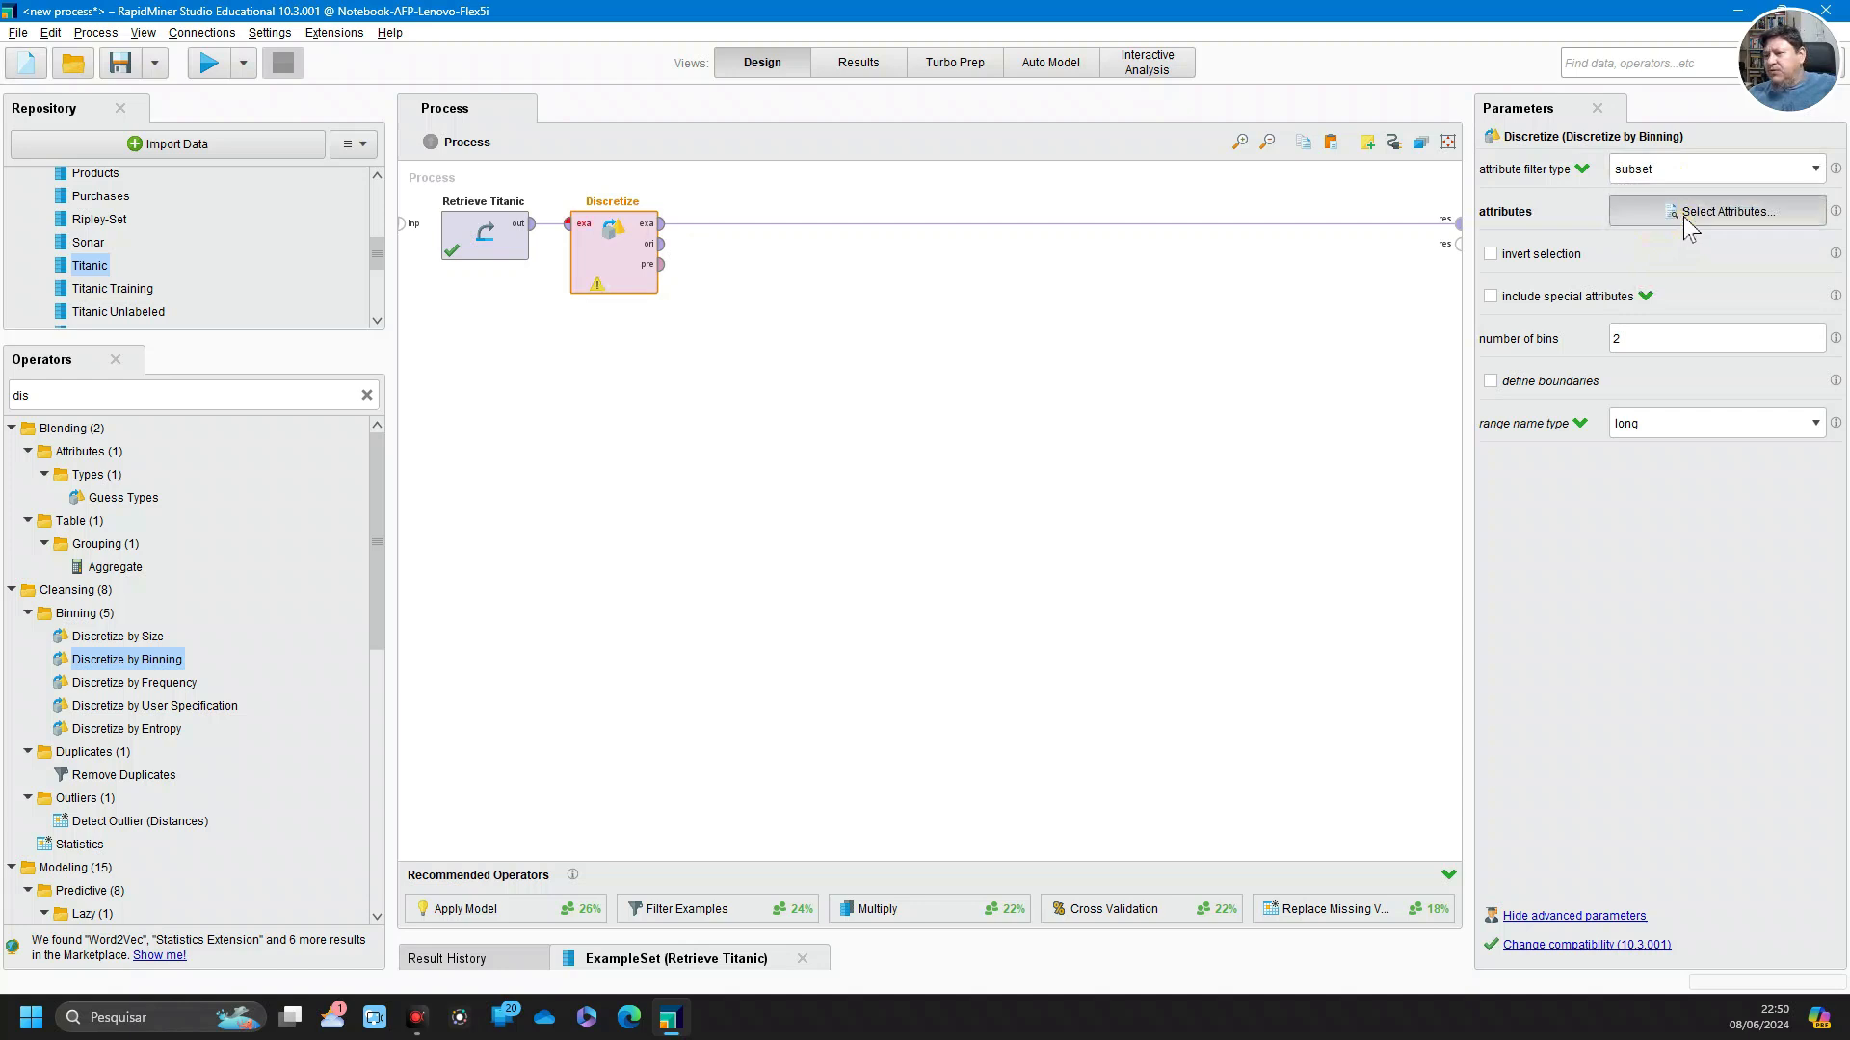
click(1684, 215)
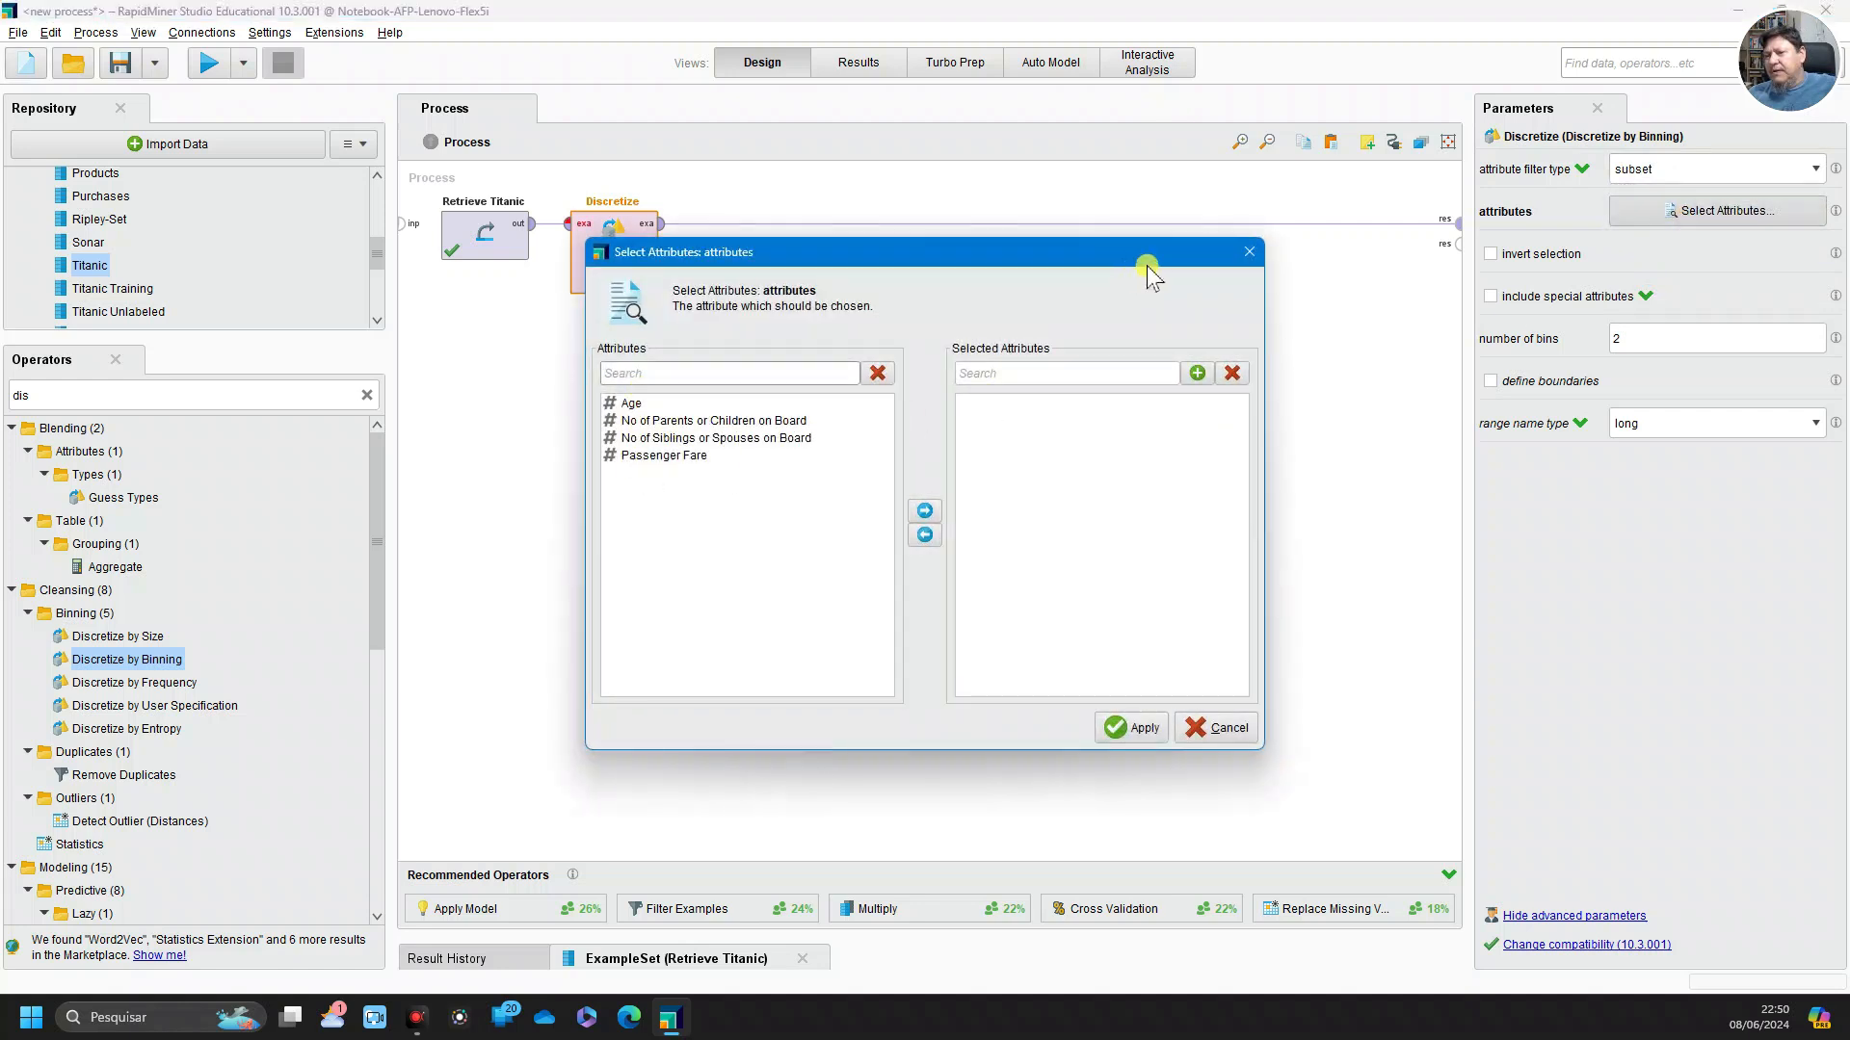
click(1248, 253)
Try the all and regular_expression attribute filter types on the Discretize operator
click(1674, 171)
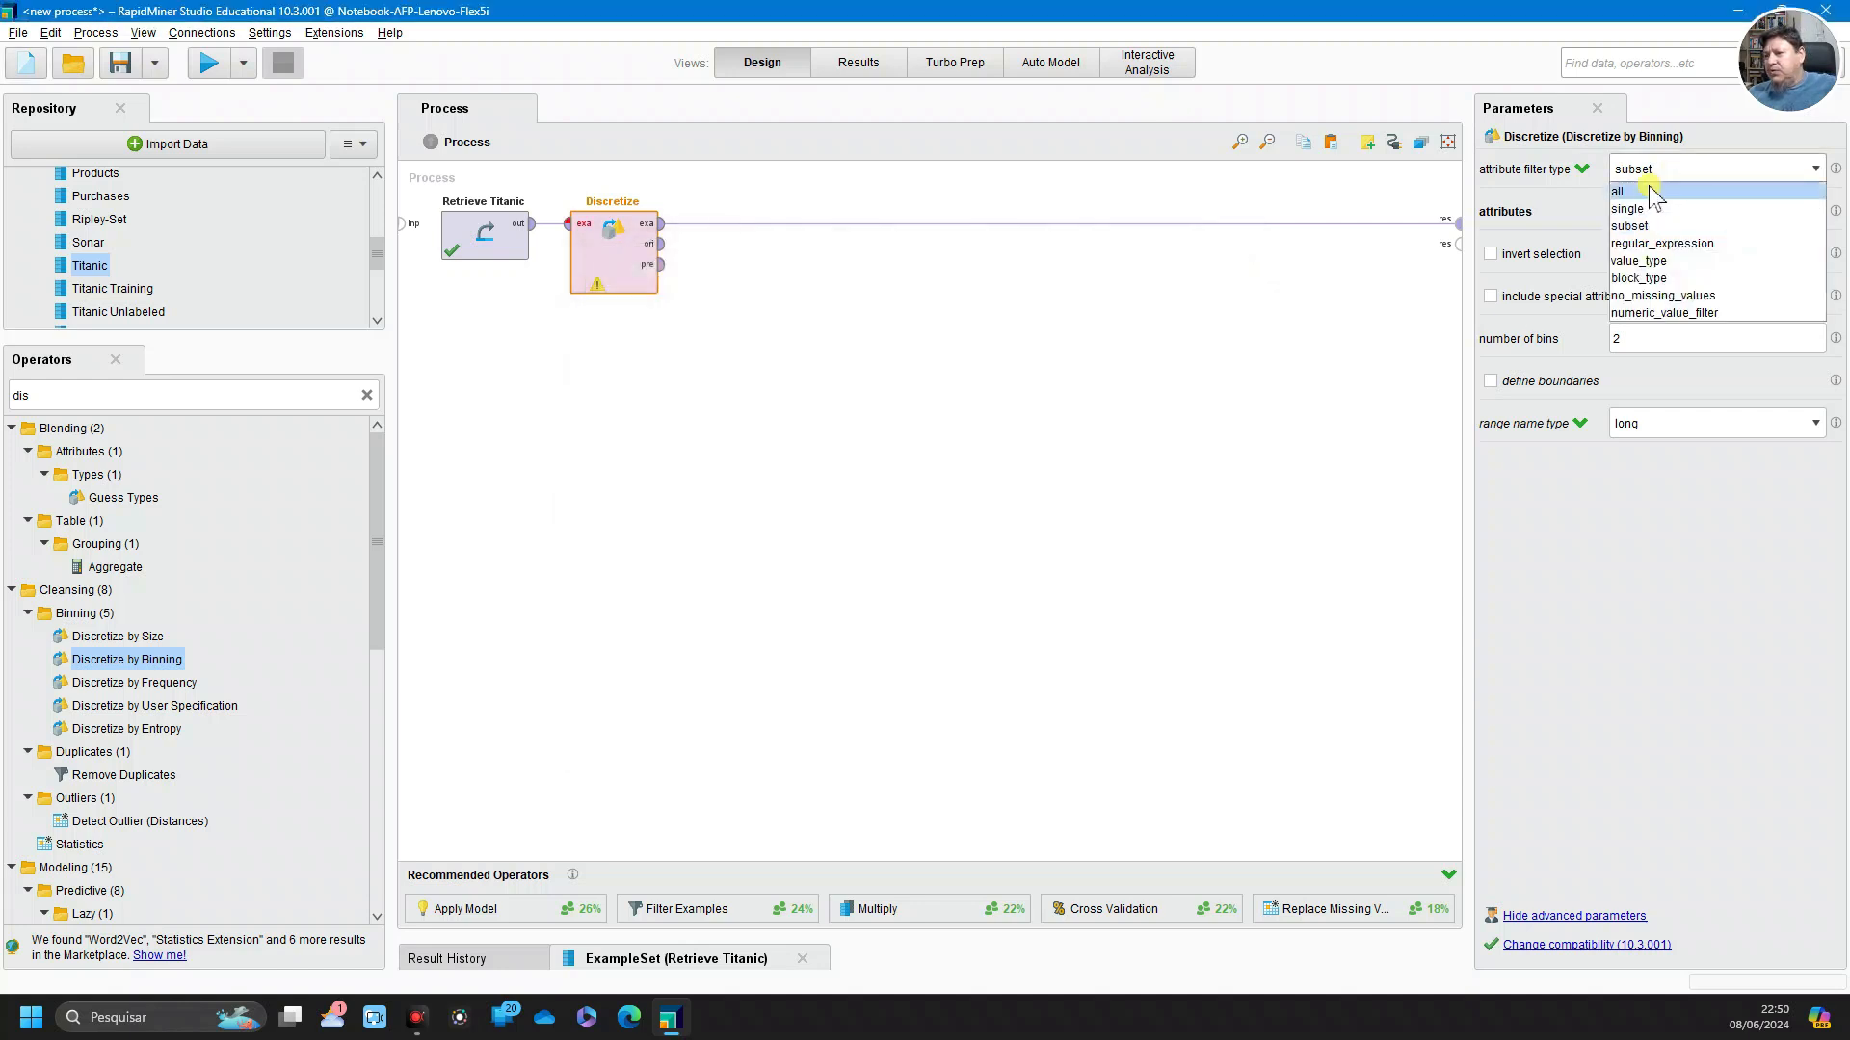
click(1642, 185)
click(1654, 170)
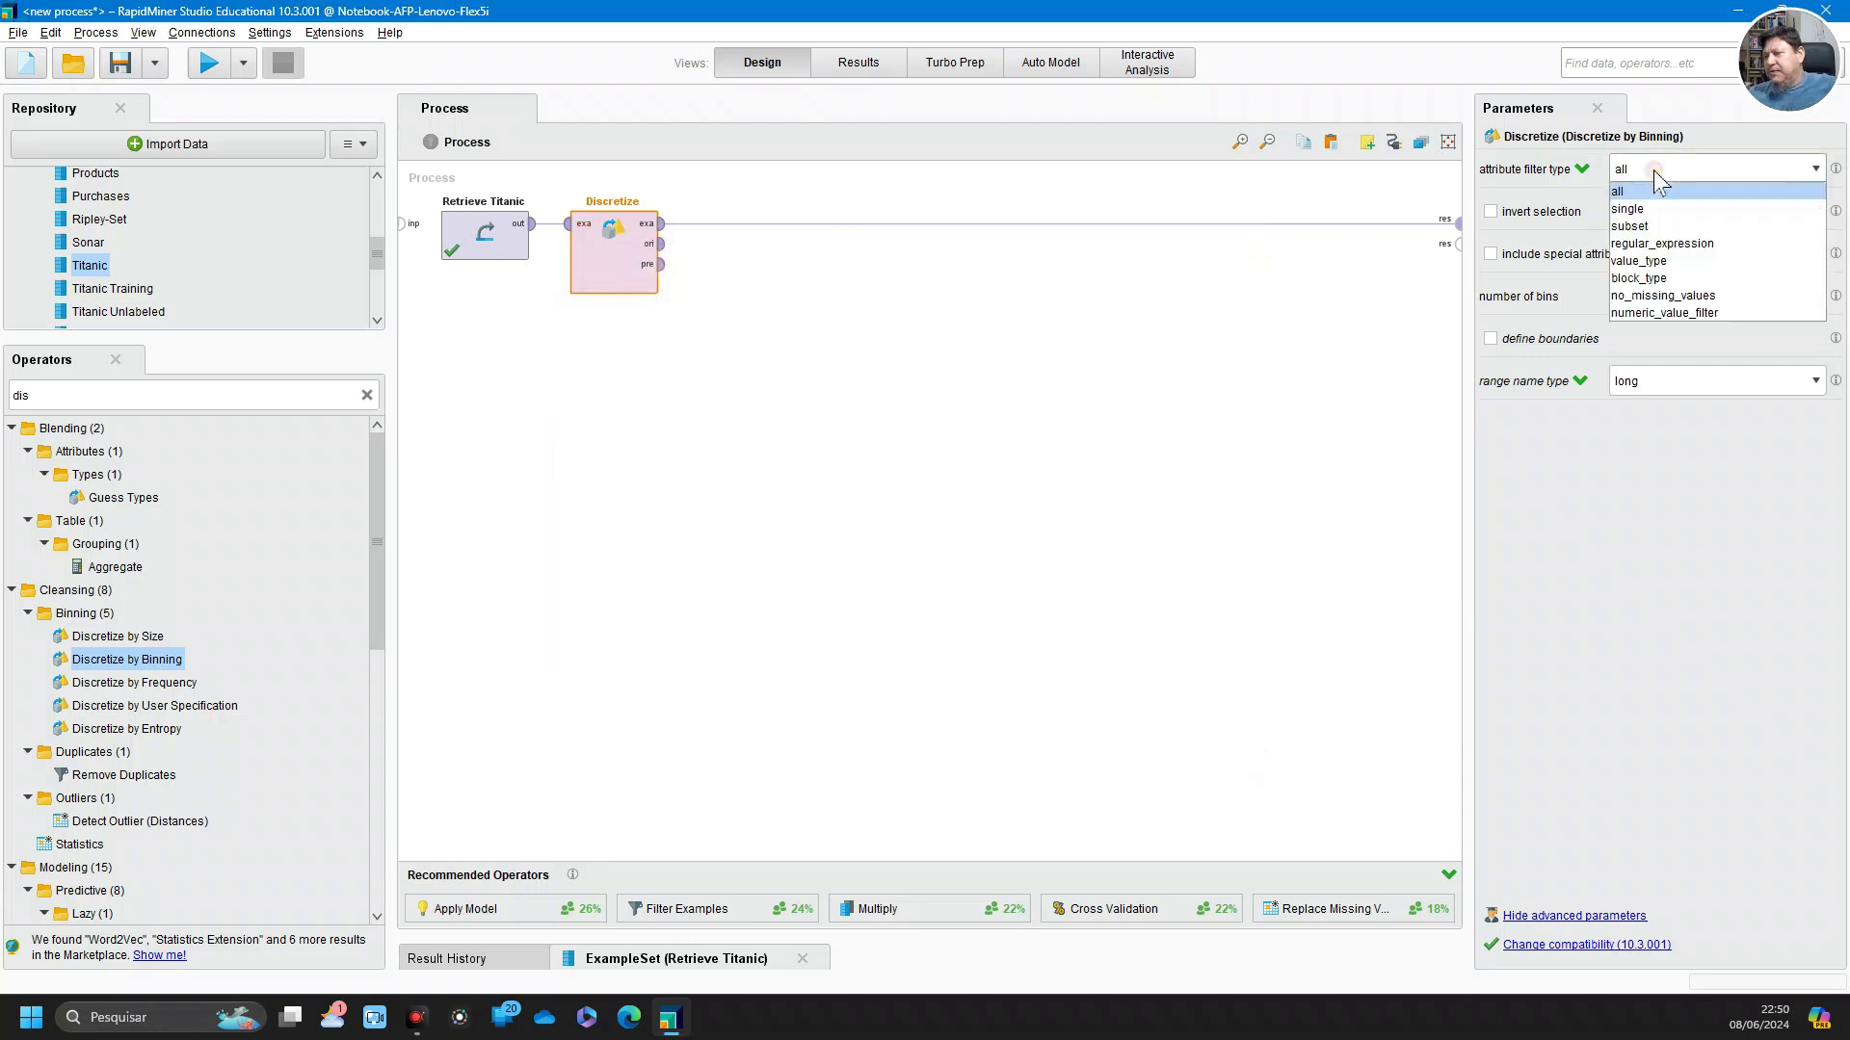
click(1650, 242)
click(1628, 213)
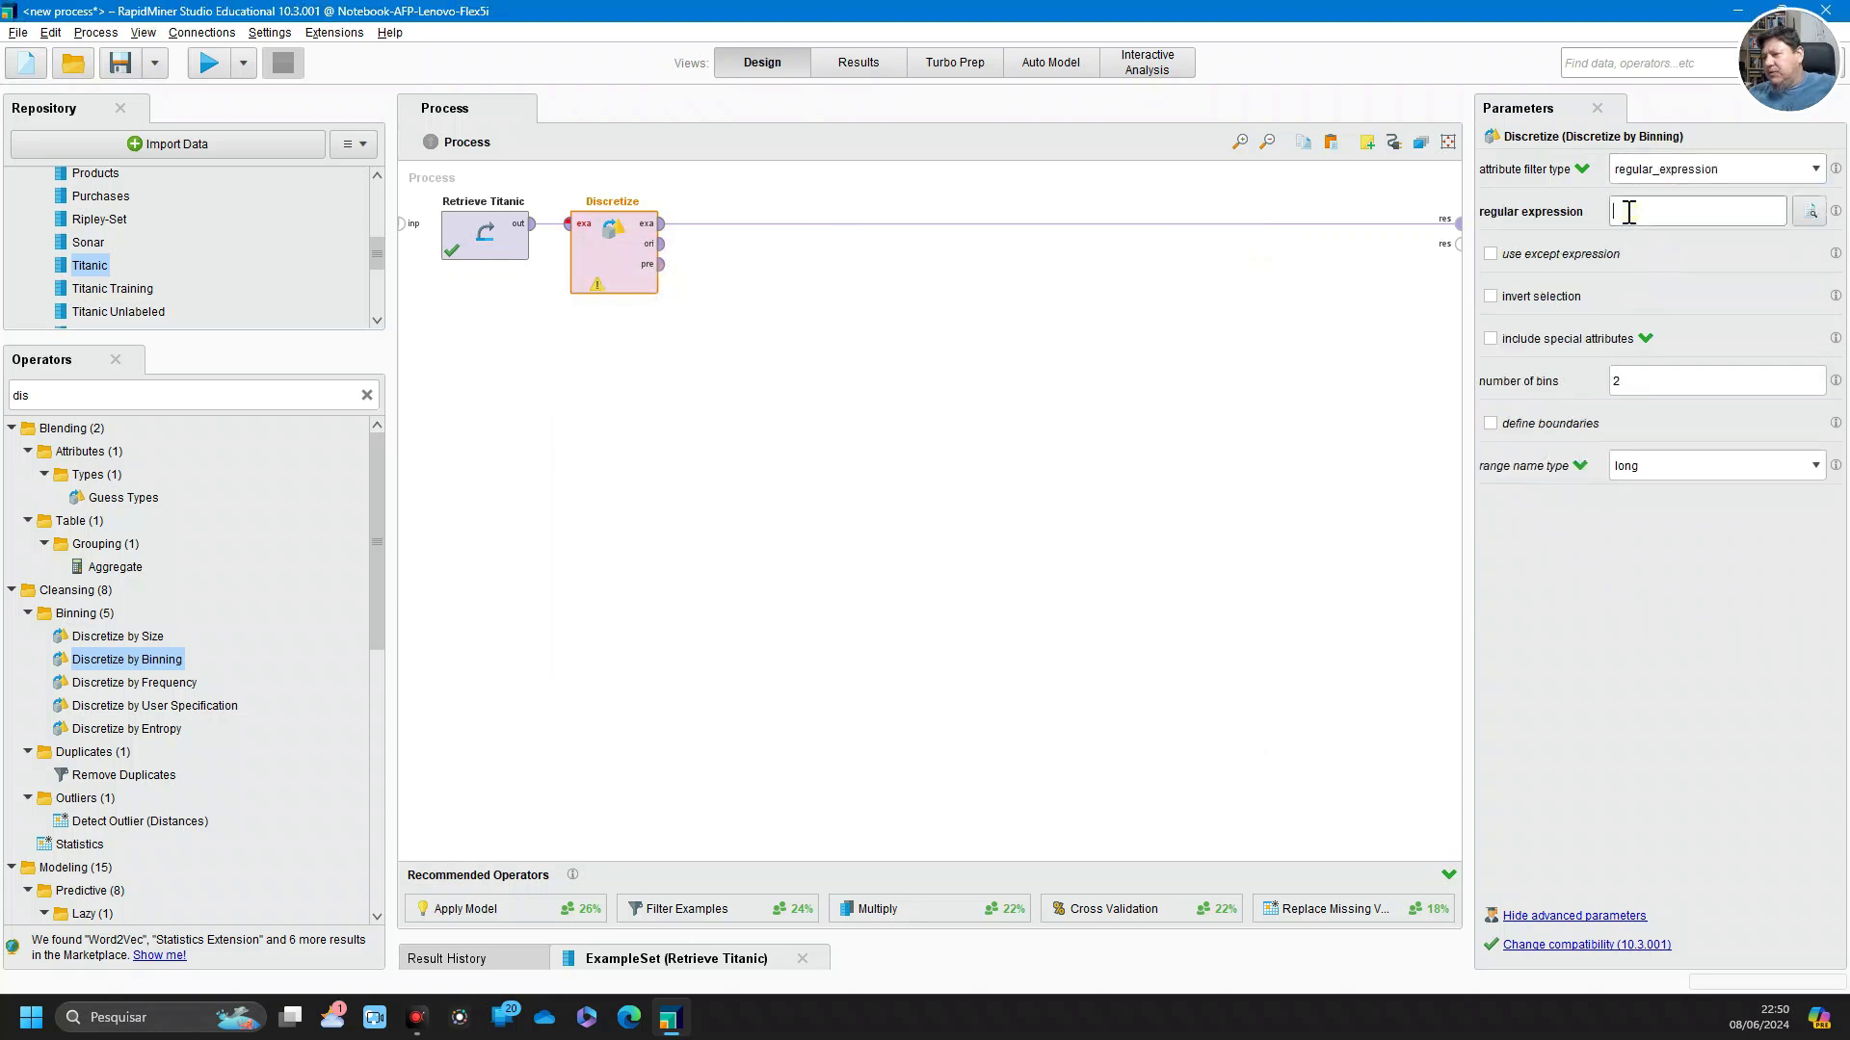
Try the value_type and block_type attribute filter types and view the type choices each one offers
click(1636, 173)
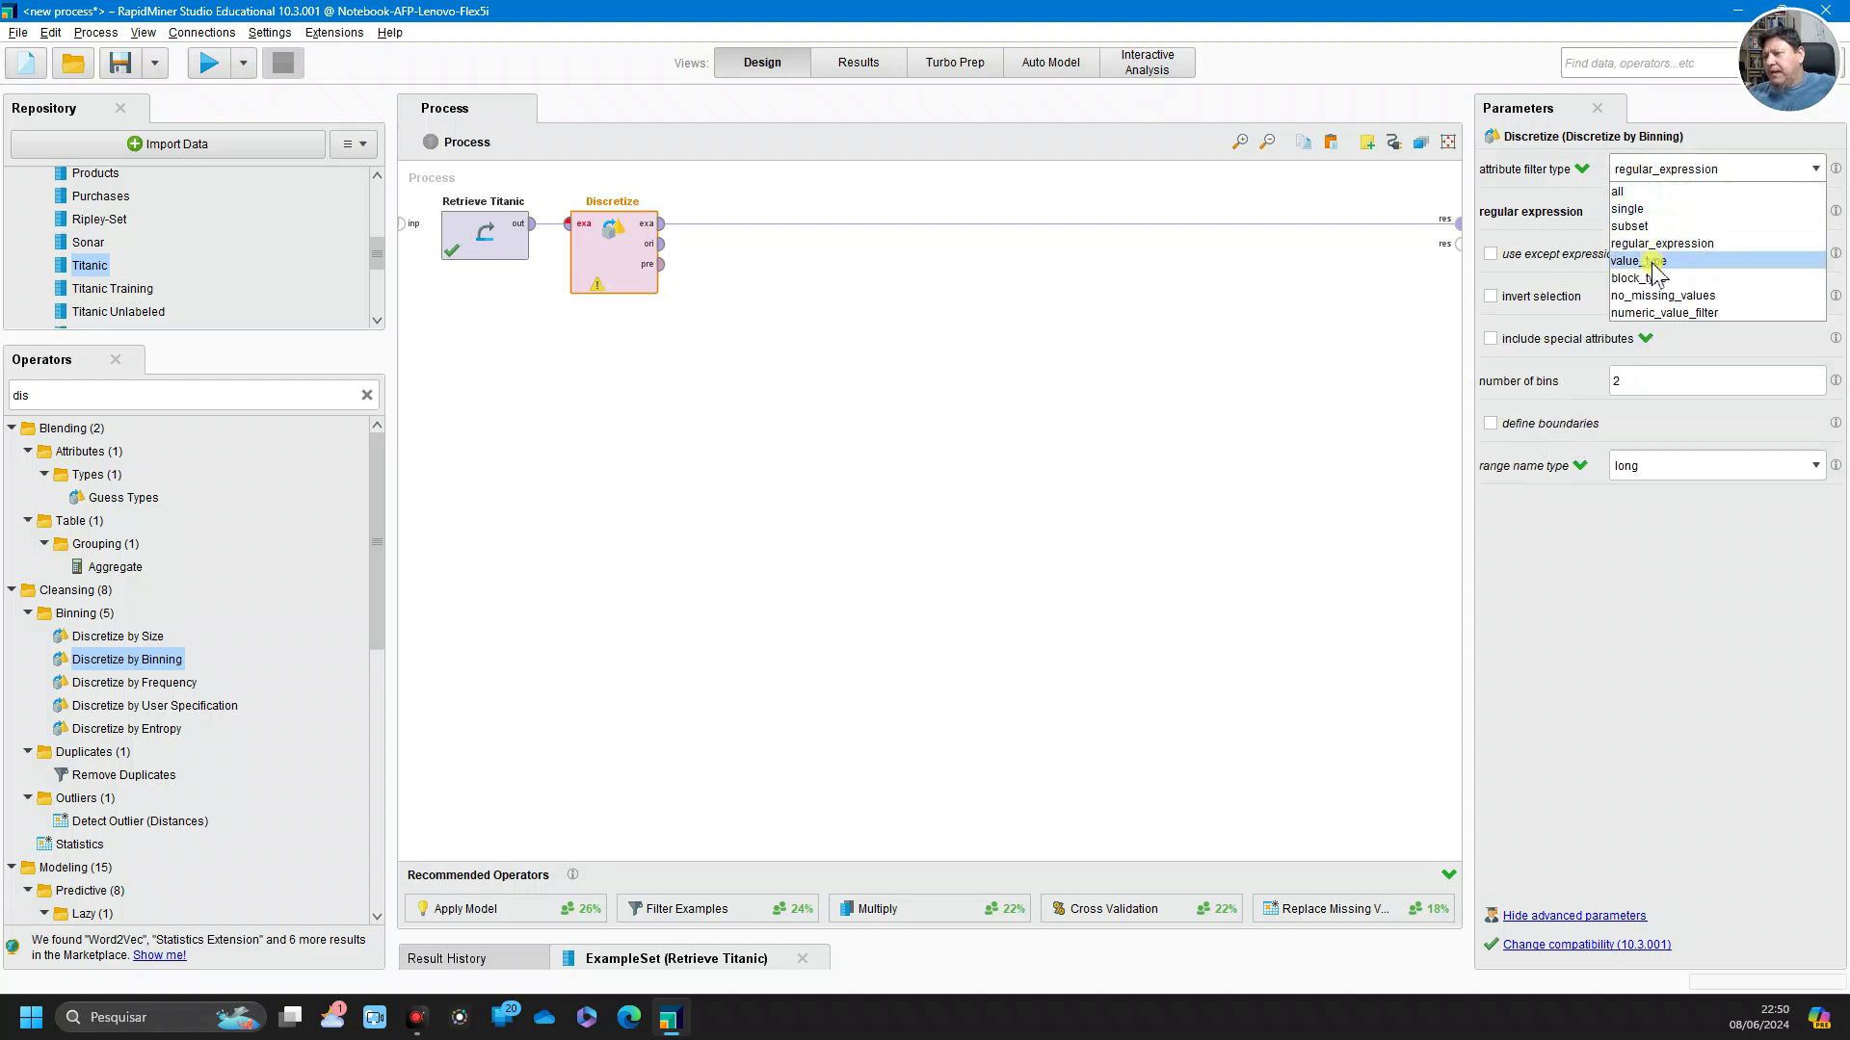
click(1652, 261)
click(1634, 212)
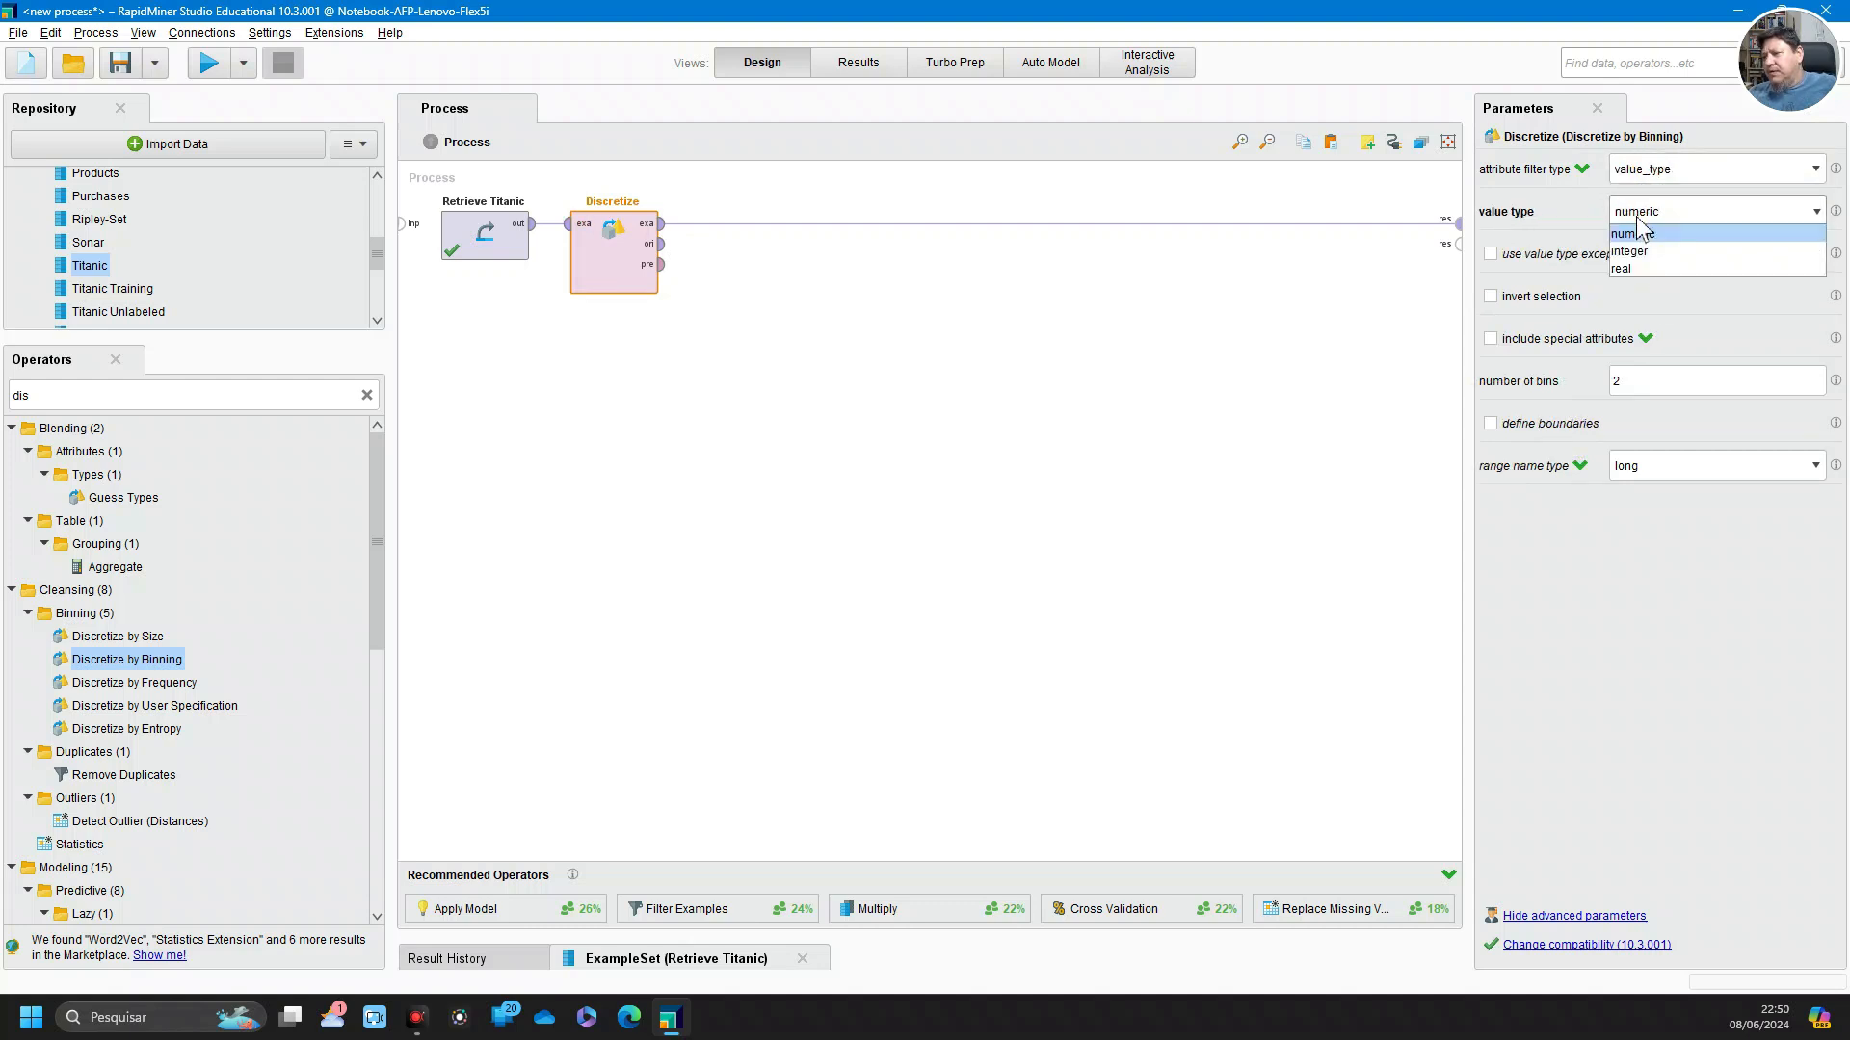
click(1638, 170)
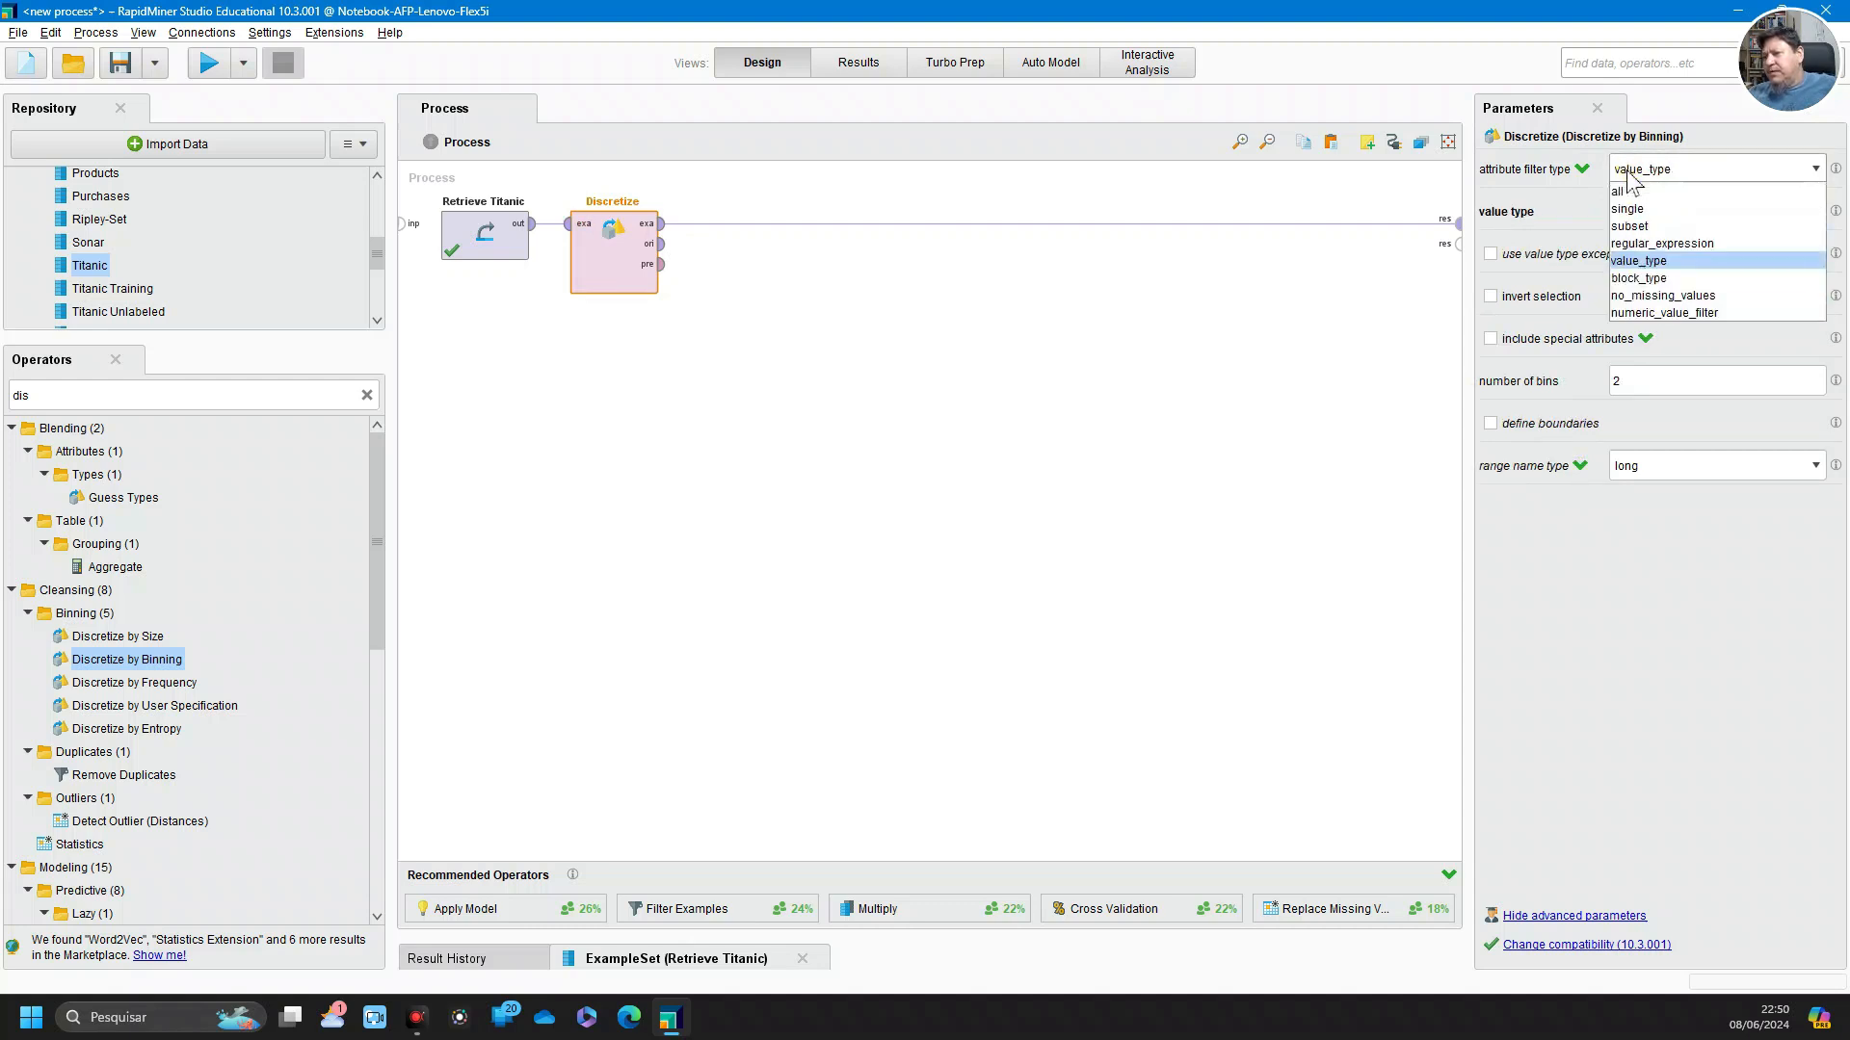
click(1664, 281)
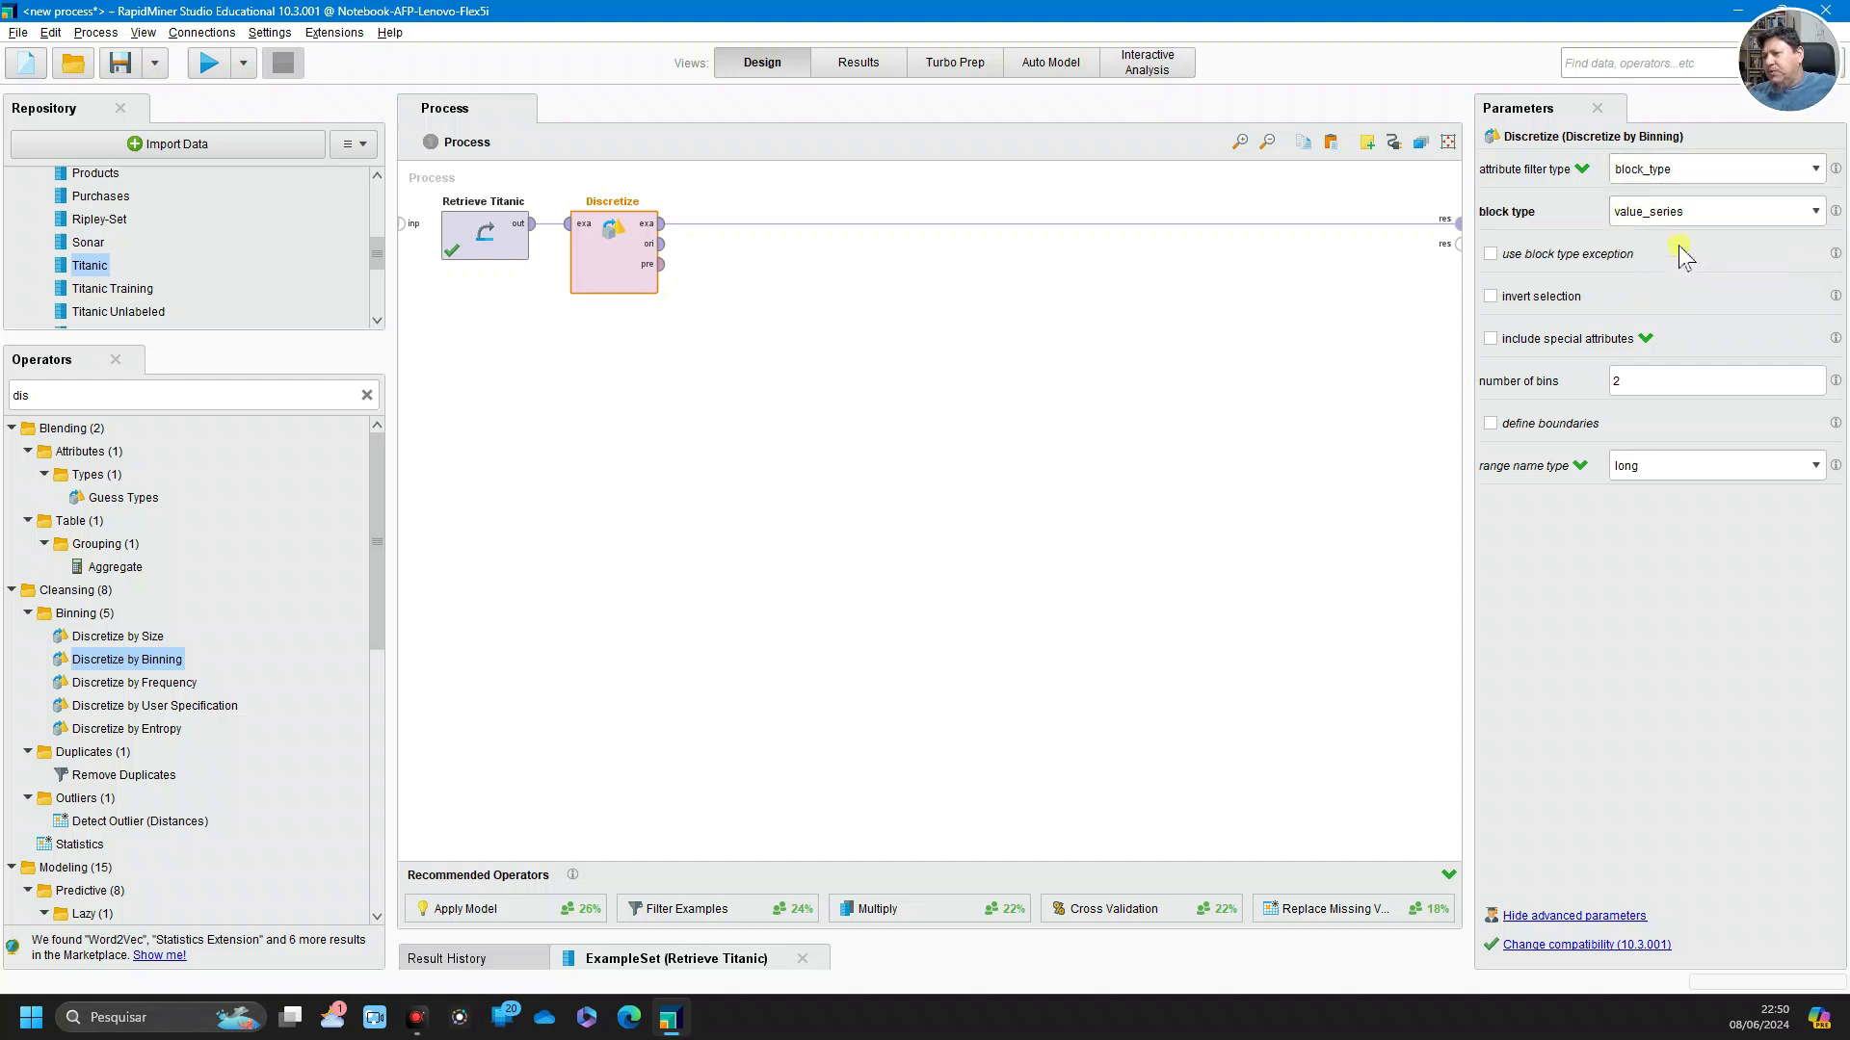
click(1649, 211)
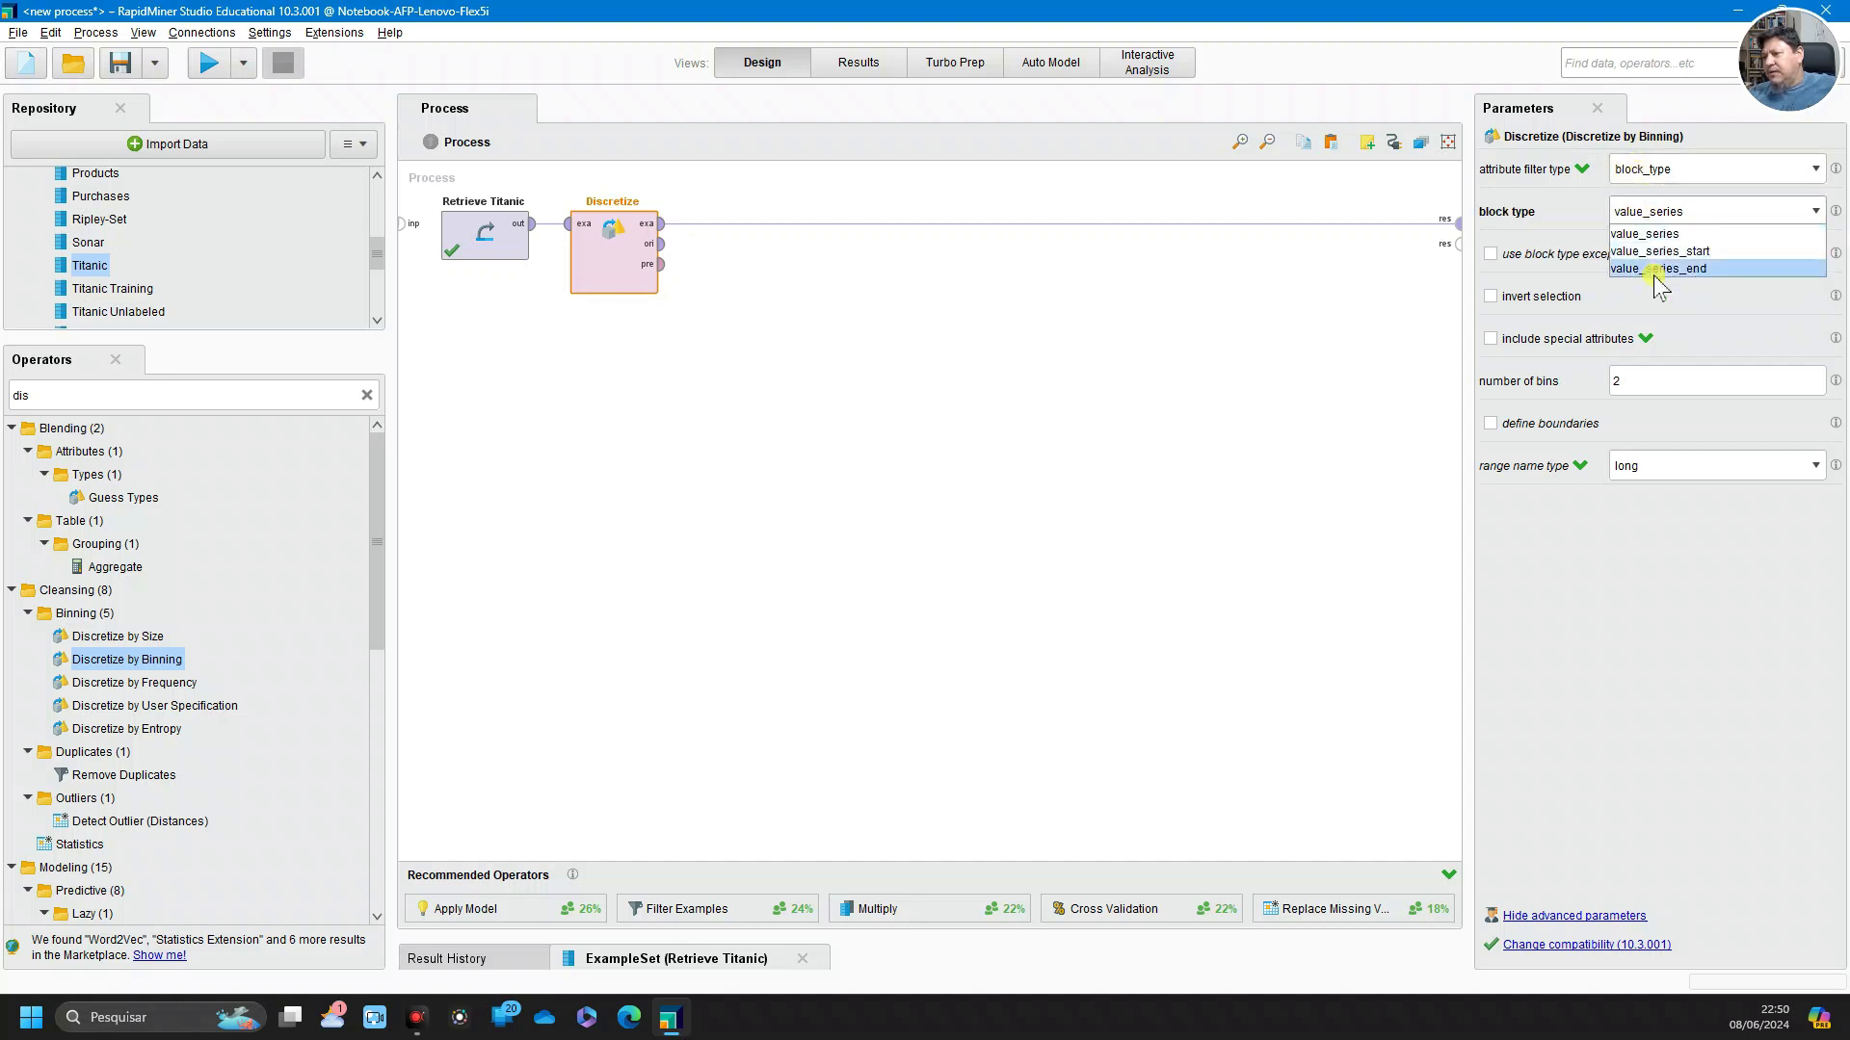
Set the Discretize operator's attribute filter type to no_missing_values
click(1634, 179)
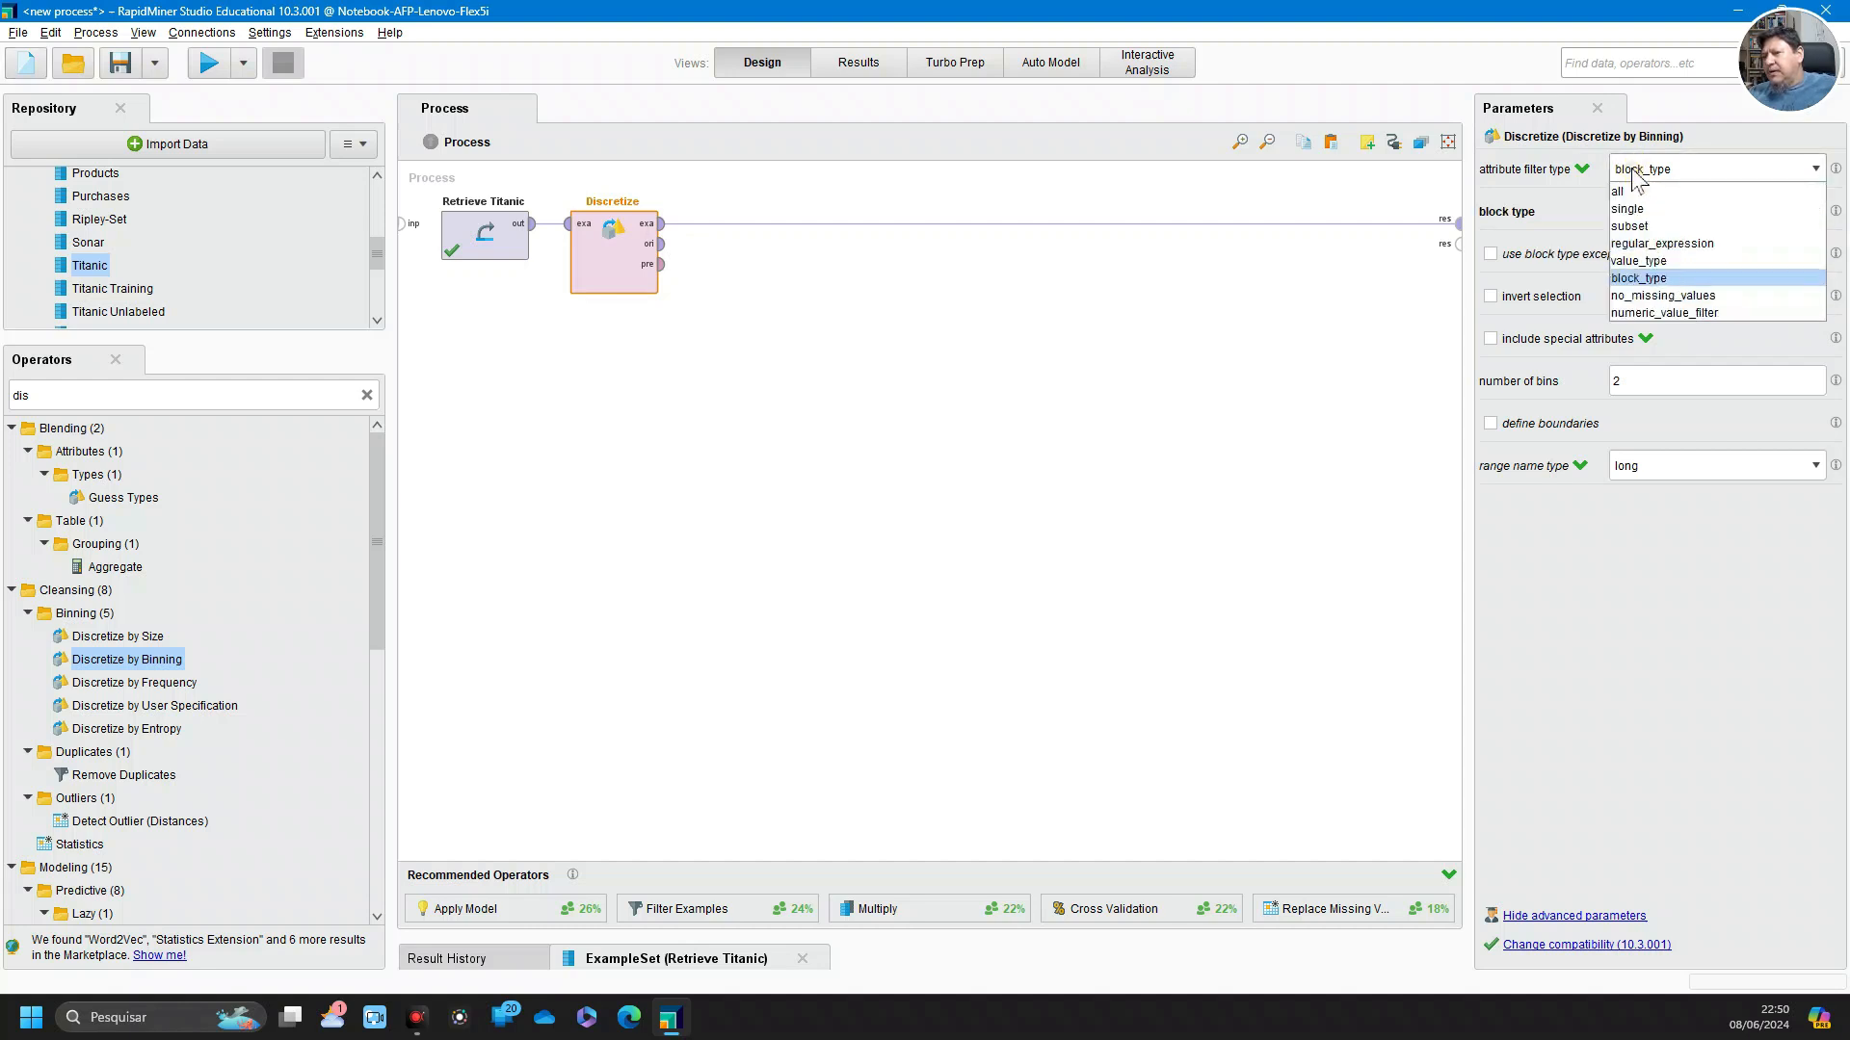
click(1667, 301)
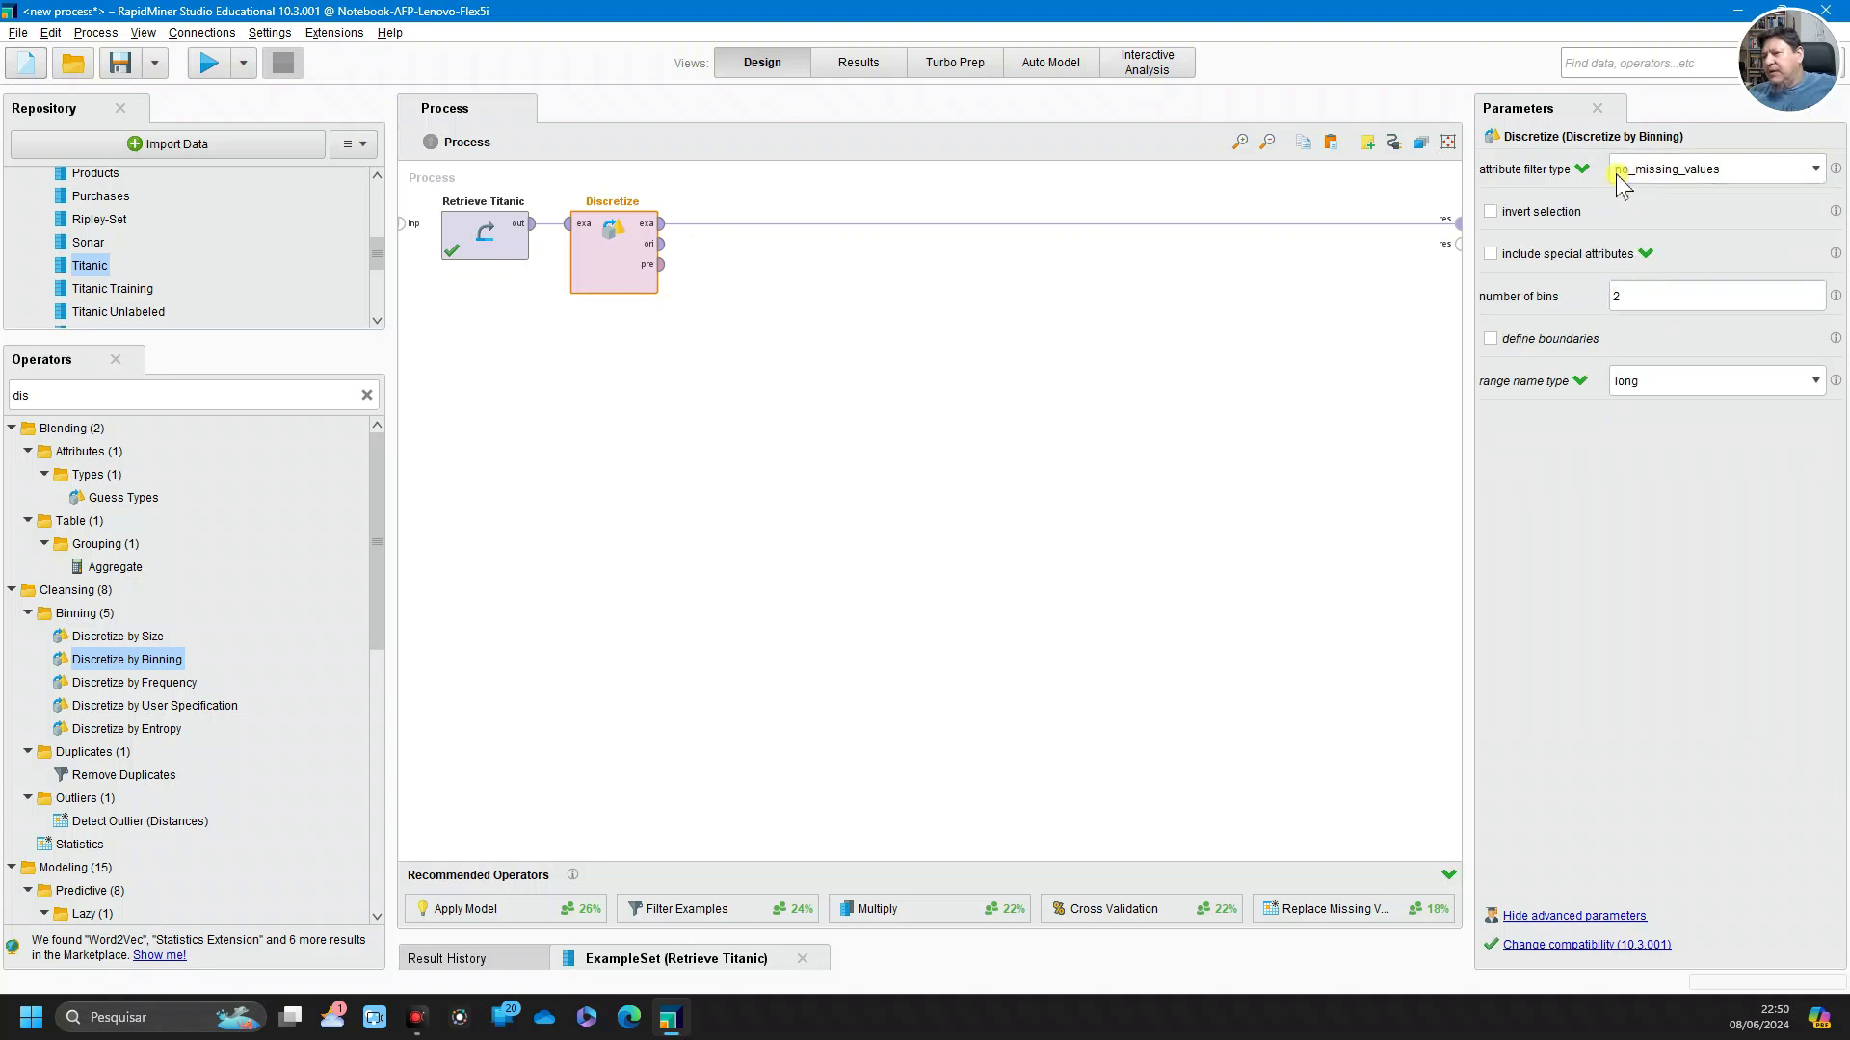
Try the numeric_value_filter attribute filter type, and set the Discretize operator's filter back to single for the Age attribute
click(1655, 171)
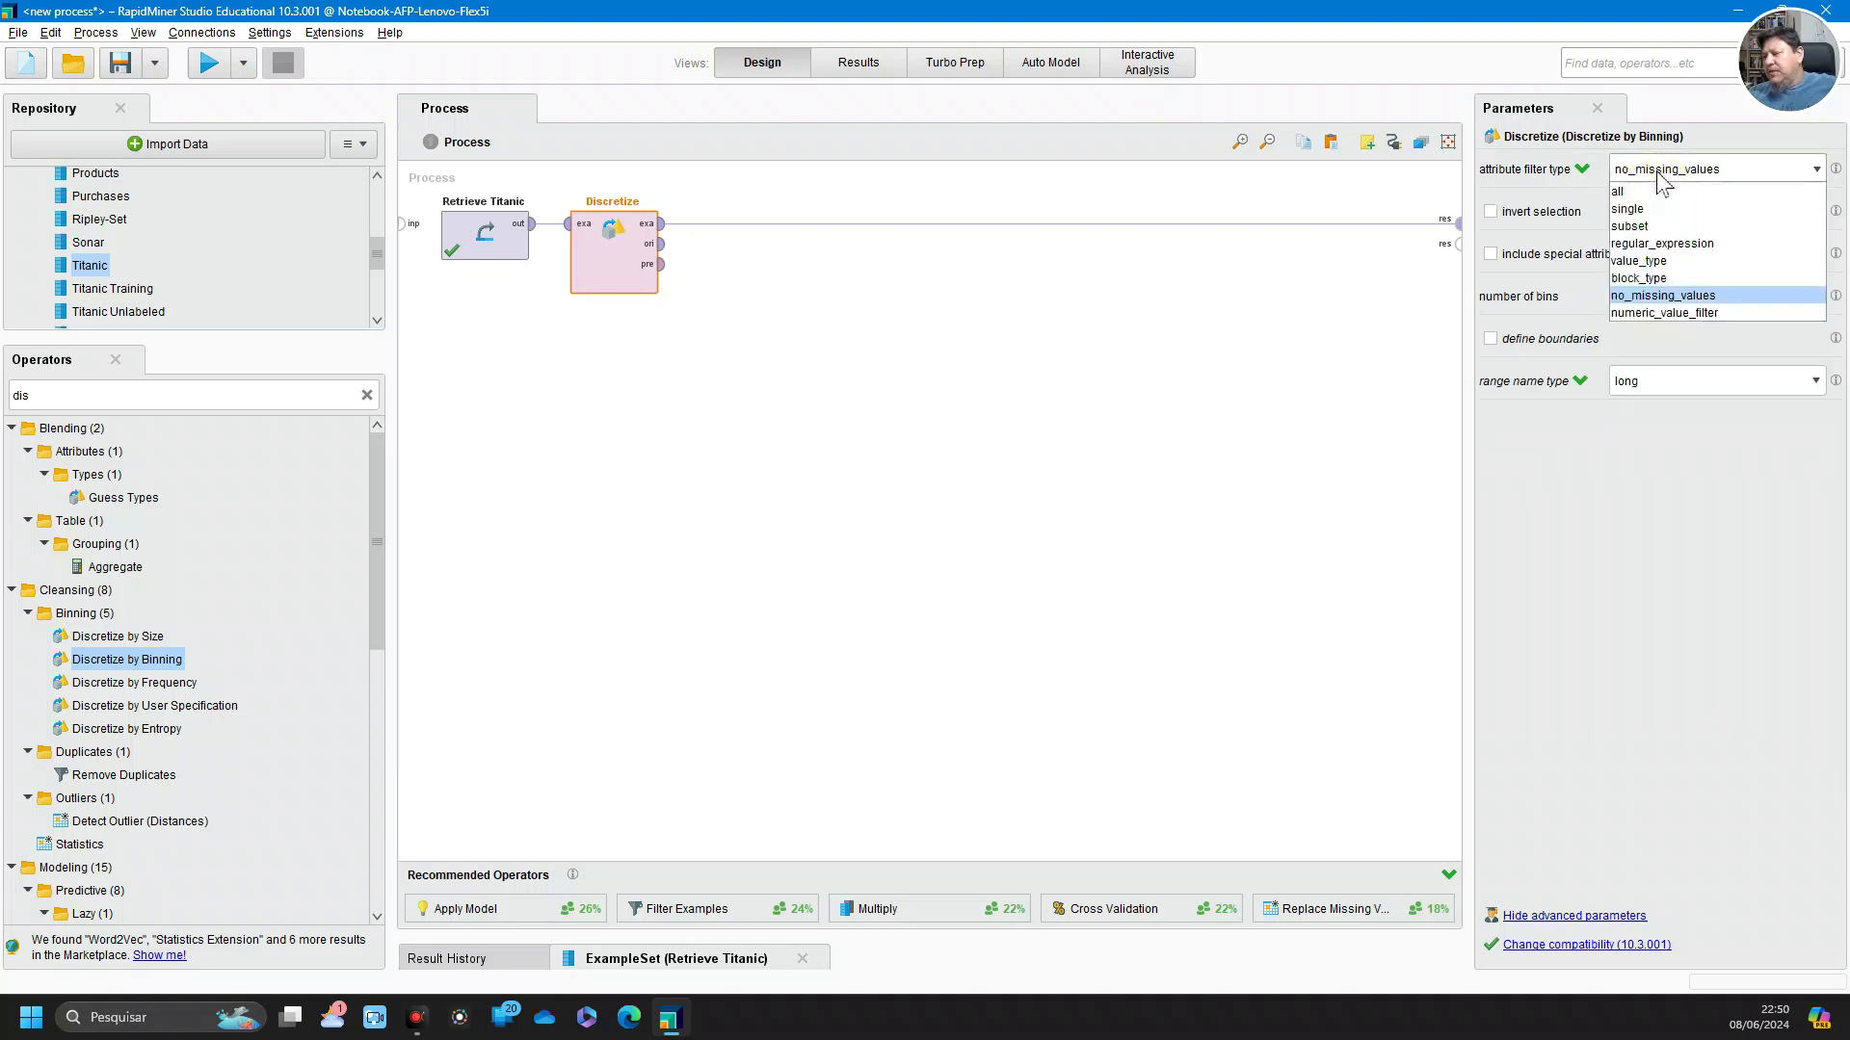
click(1697, 316)
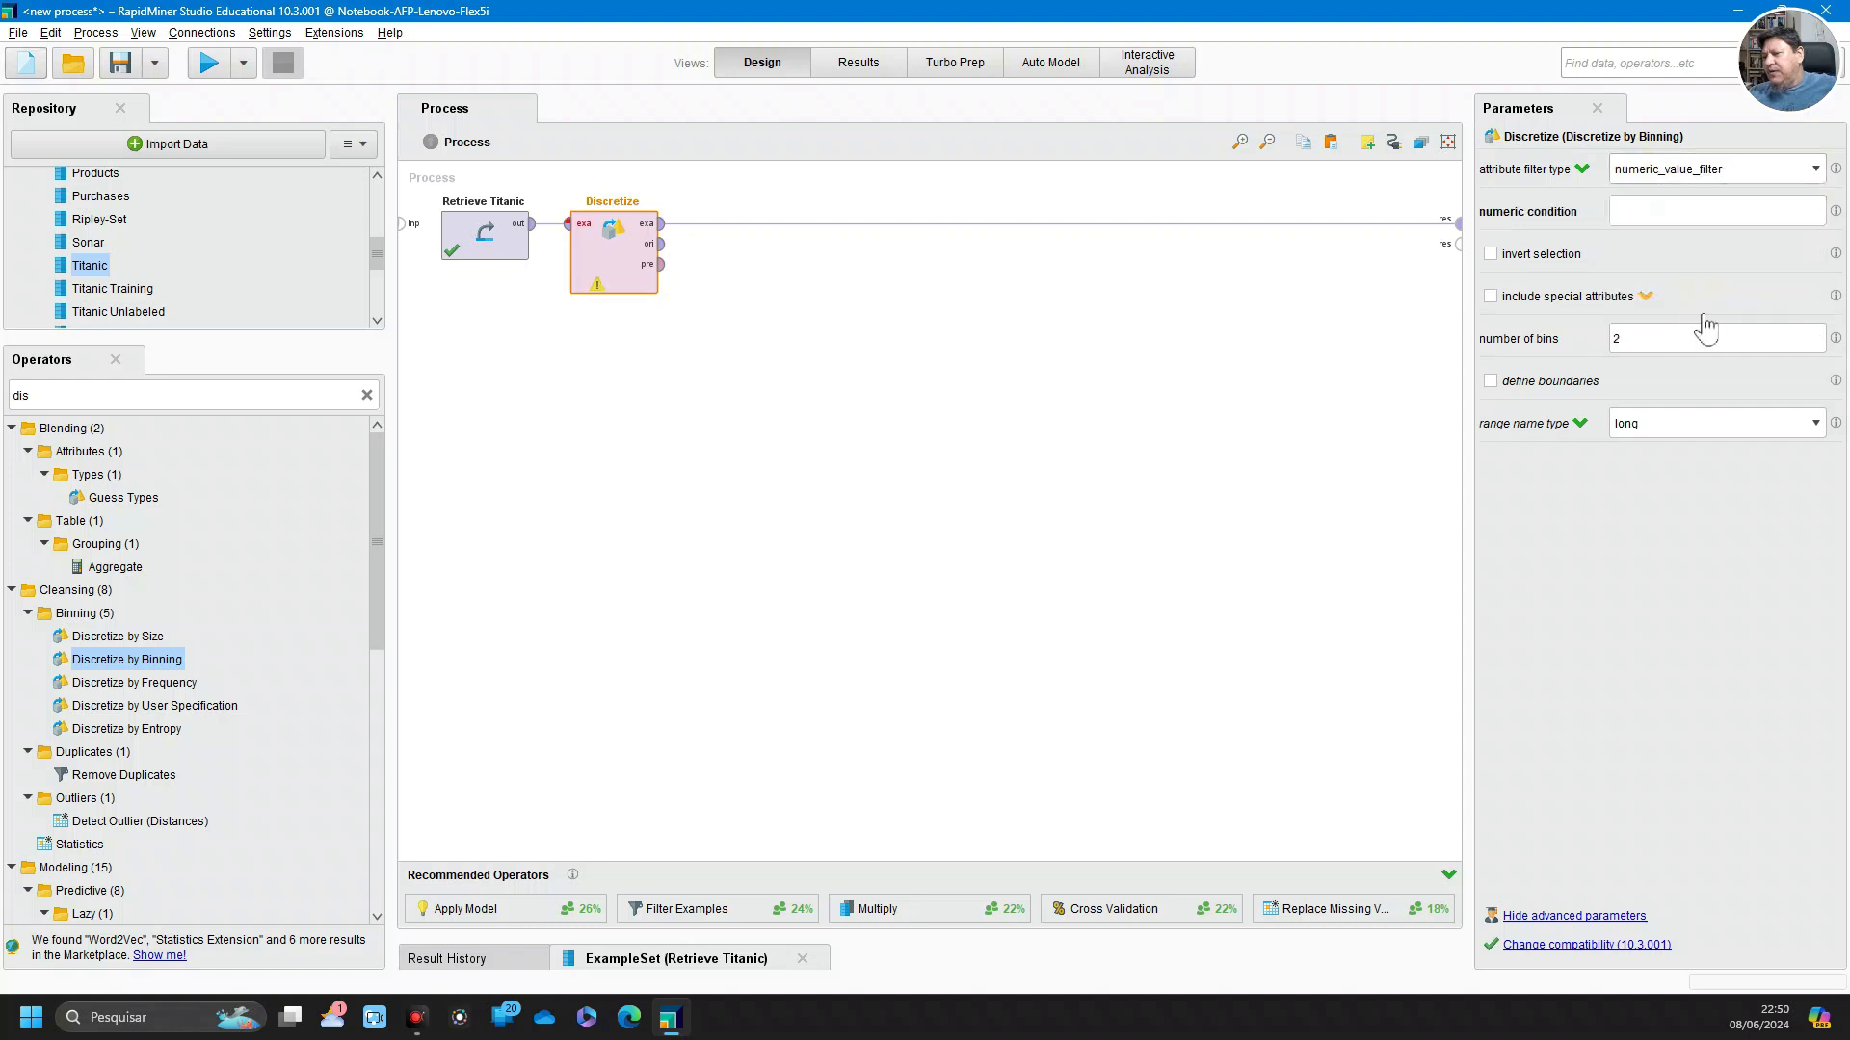
click(1653, 173)
click(1653, 212)
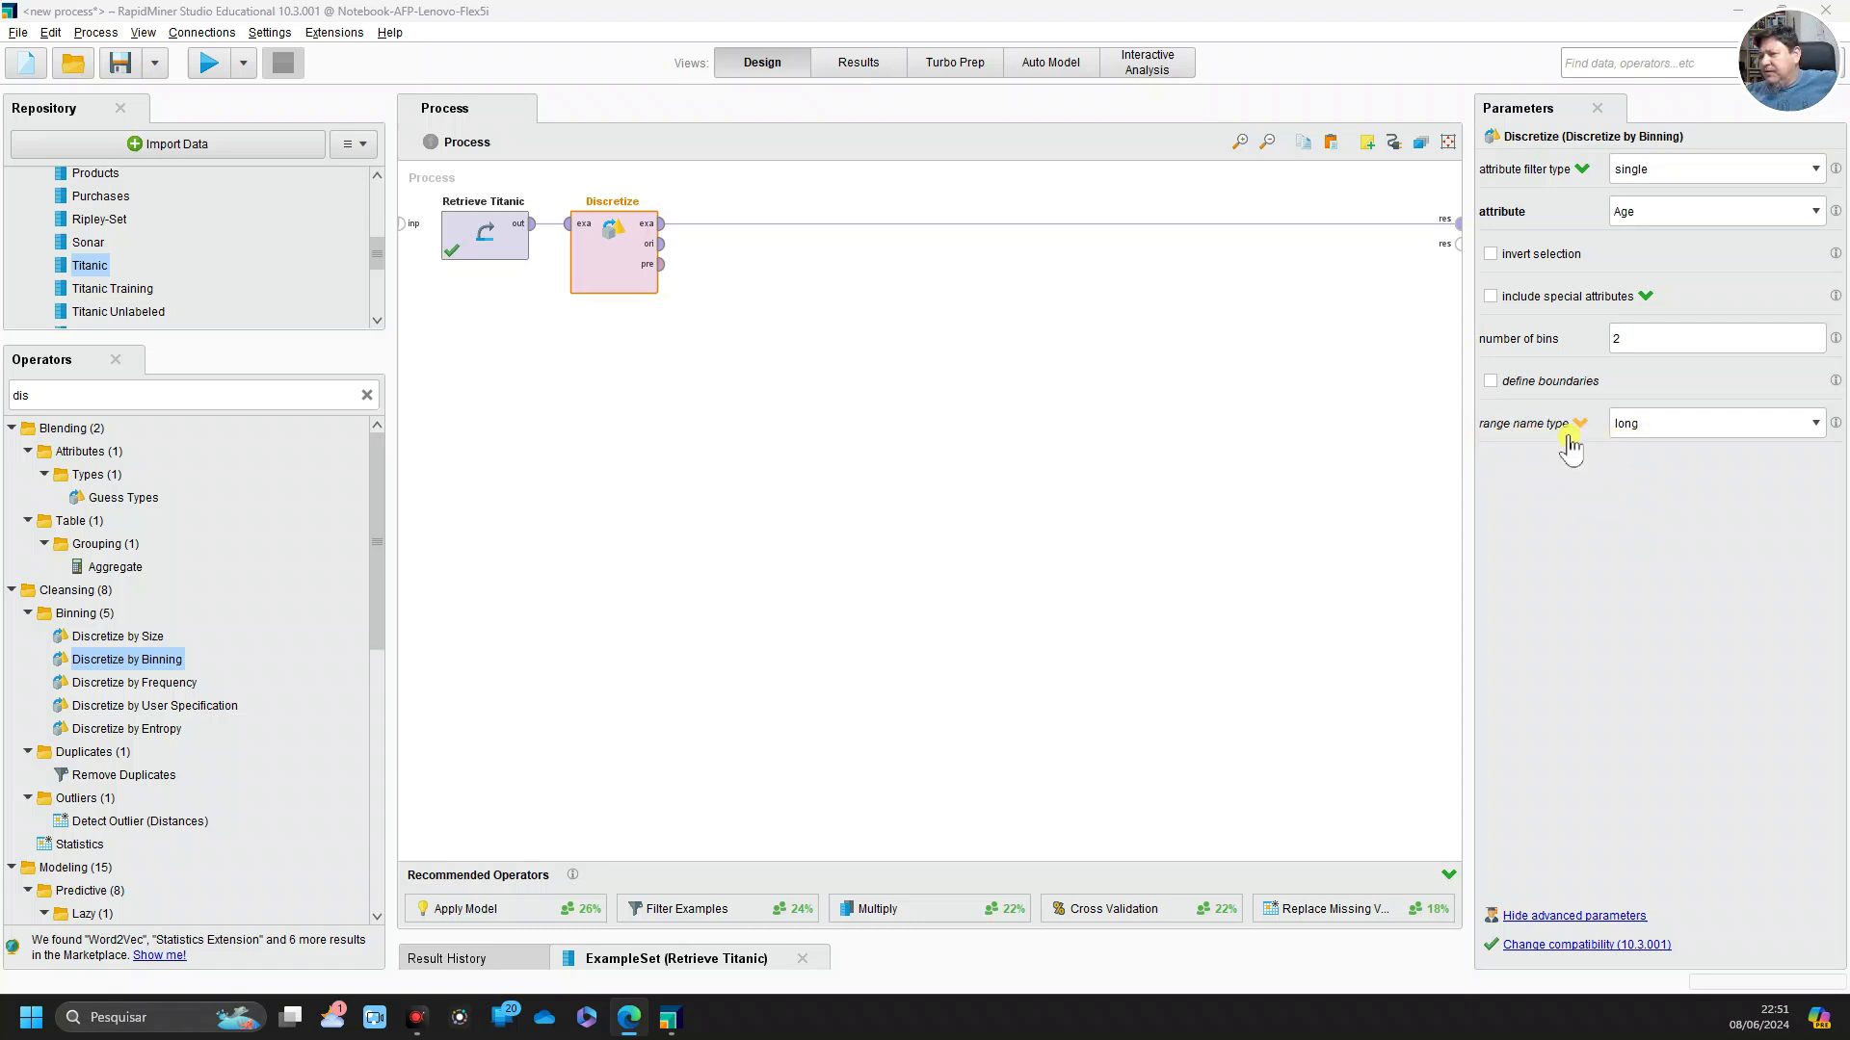
Keep the range name type at long, run the process and examine the full Age ranges in the results
click(1649, 428)
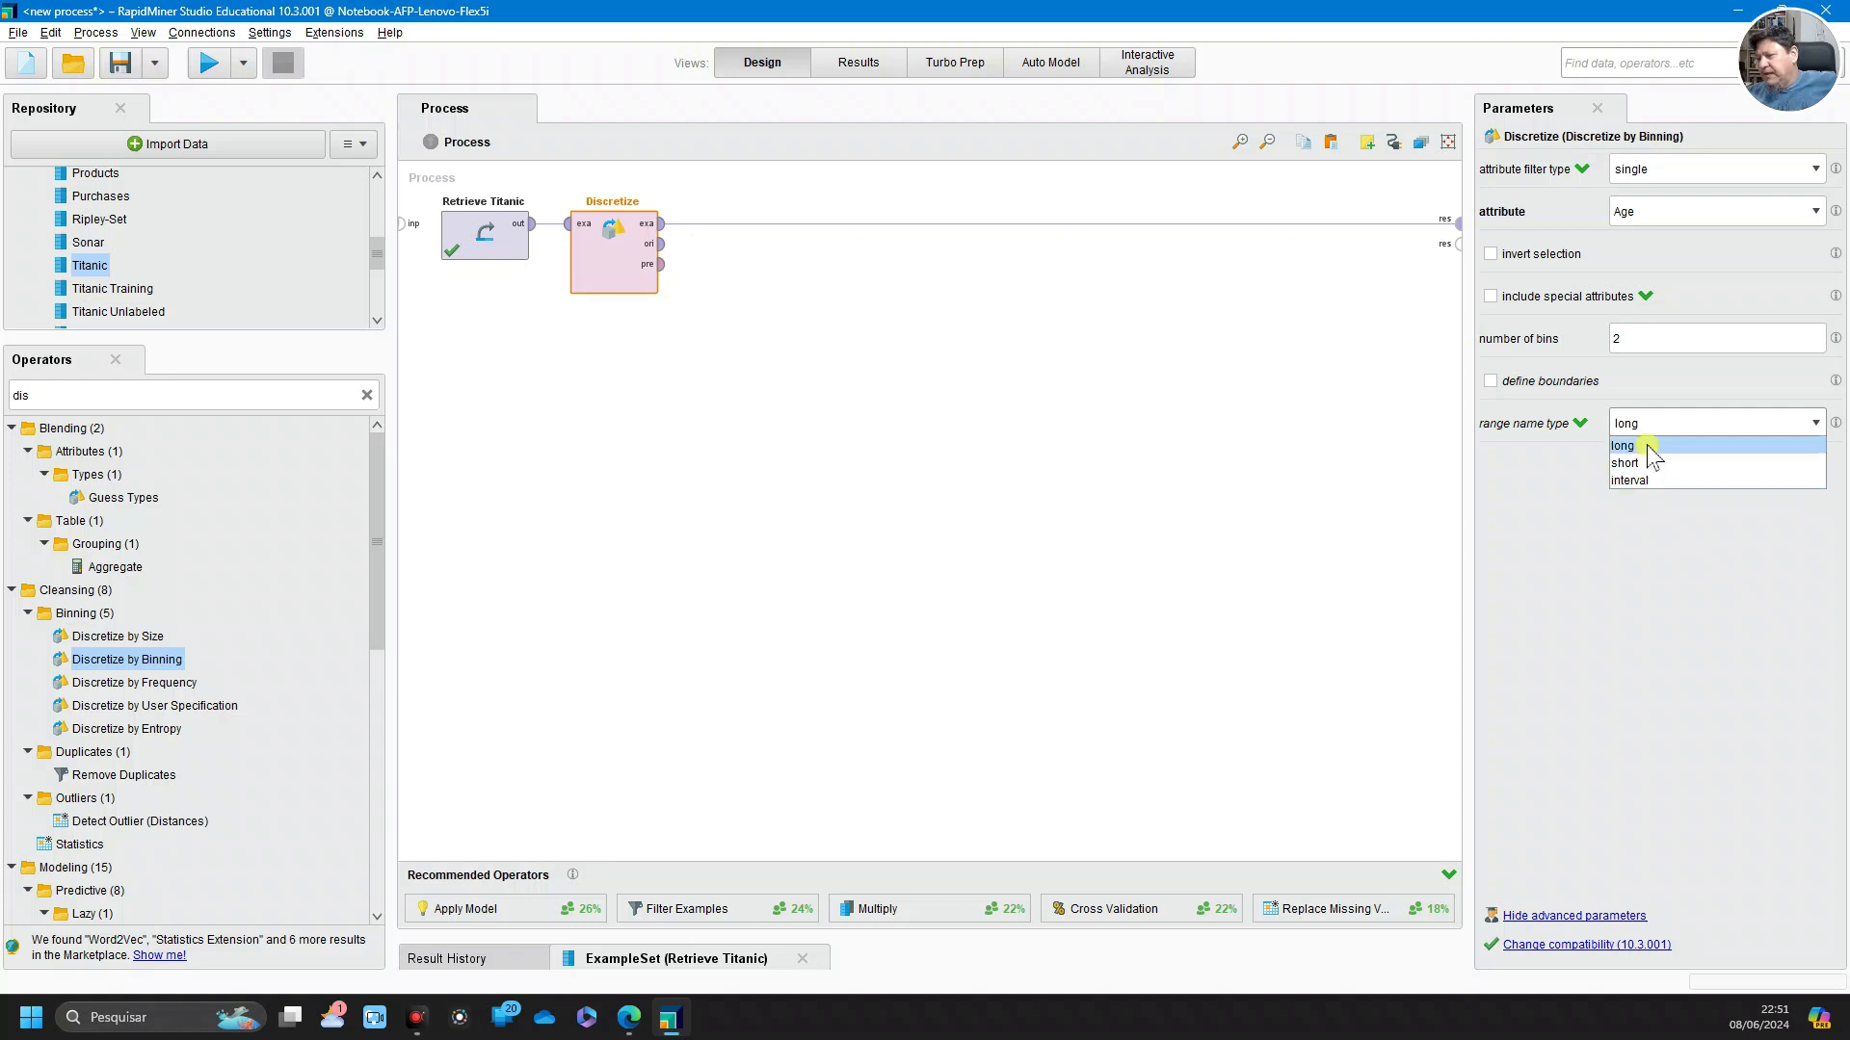
click(1645, 445)
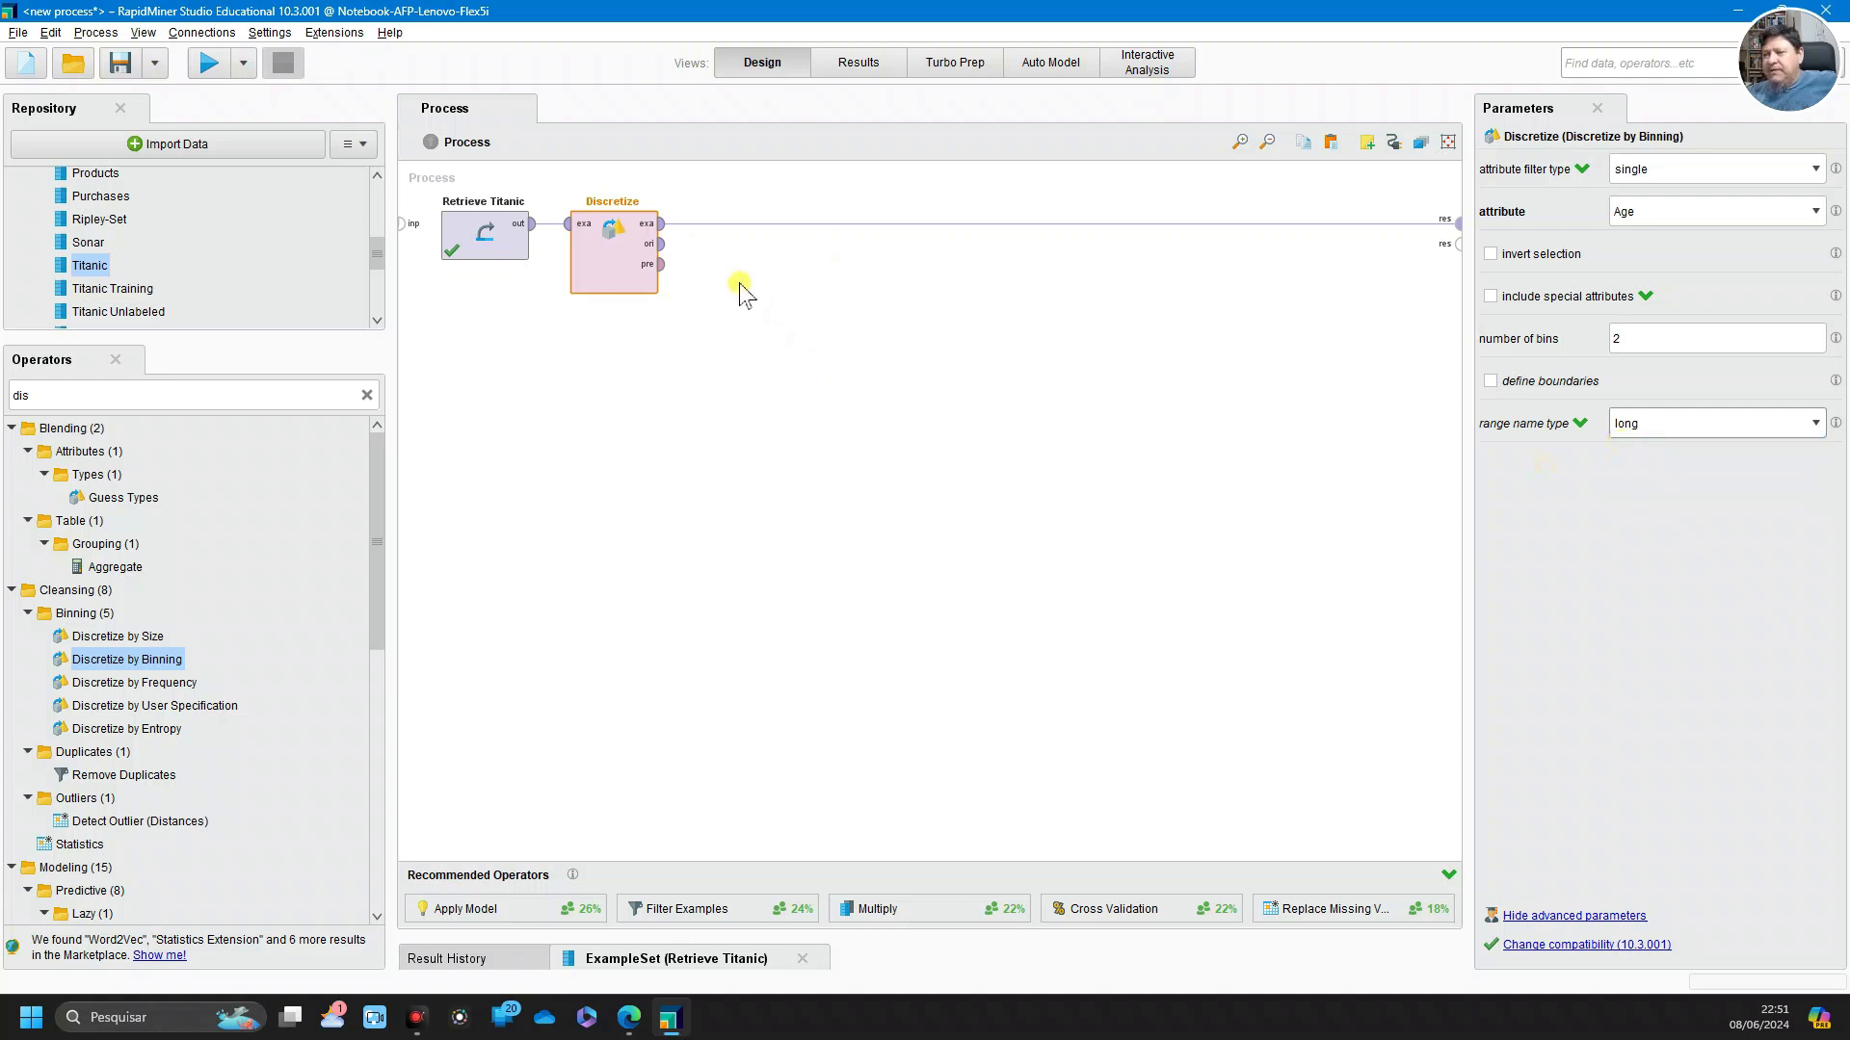
click(210, 75)
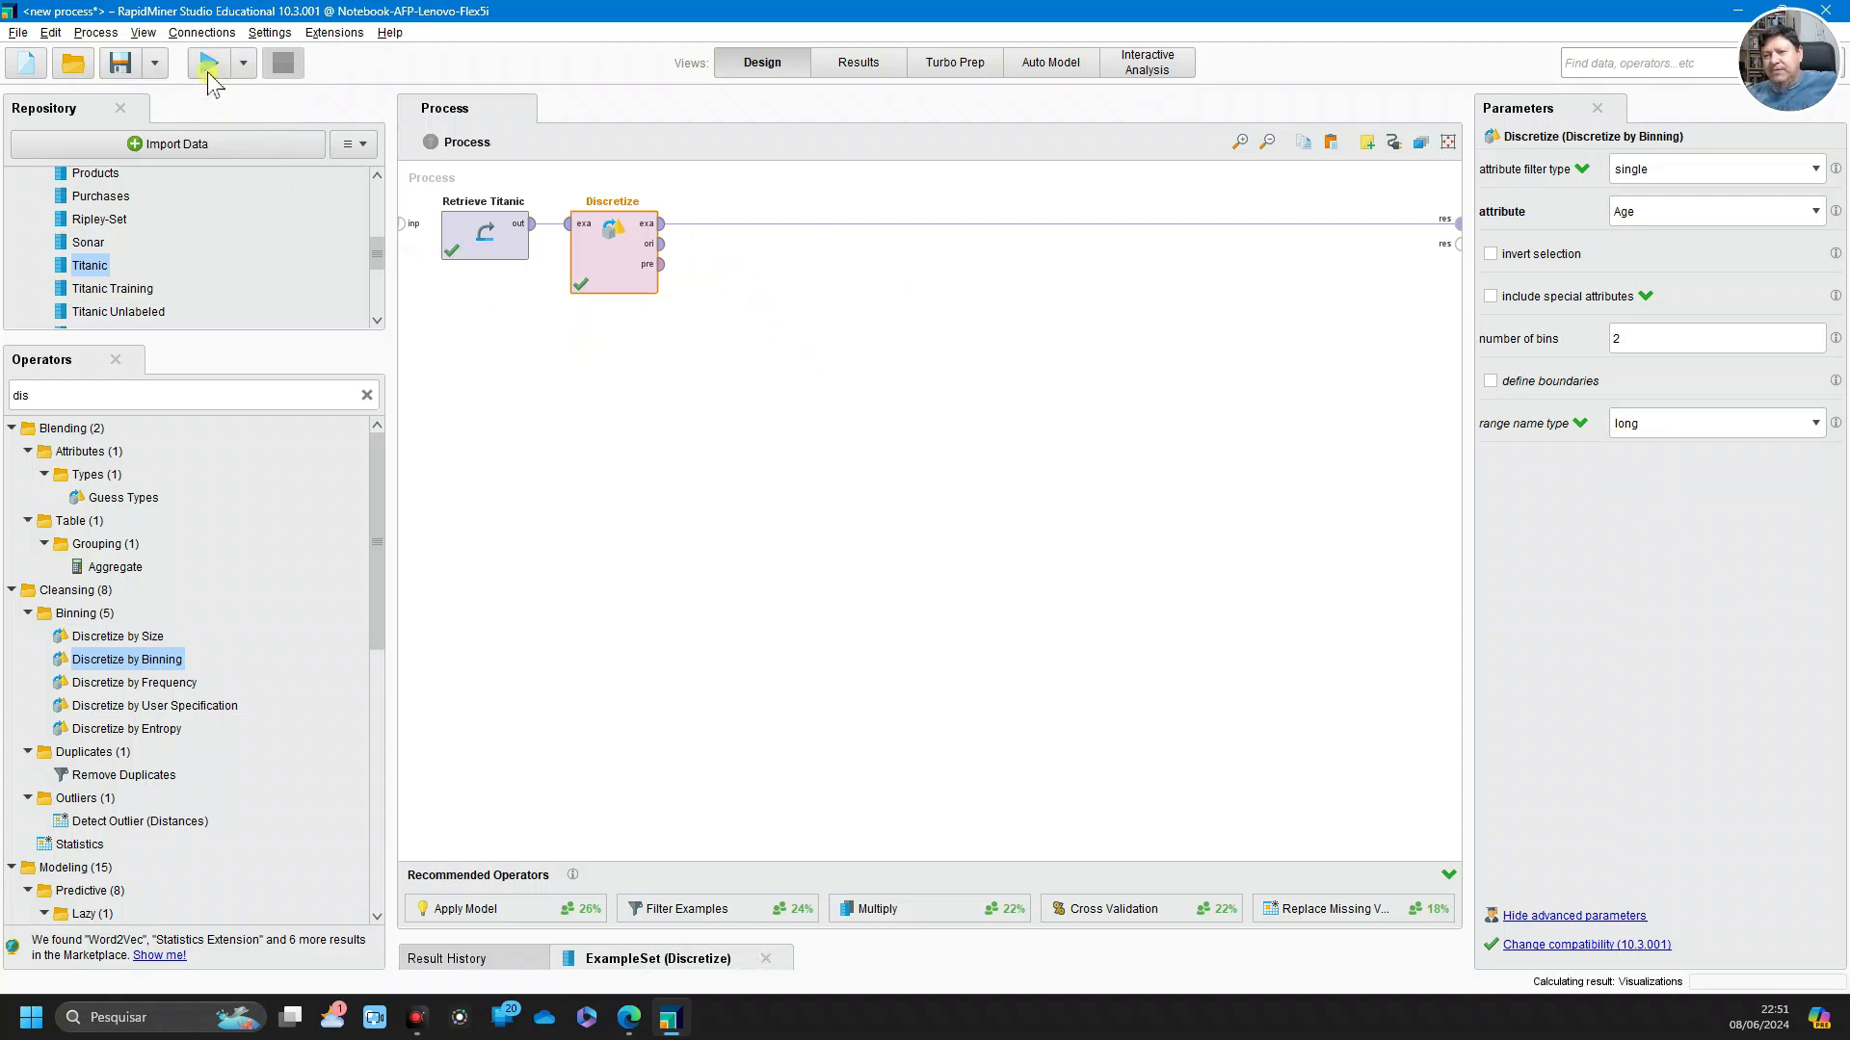
click(840, 66)
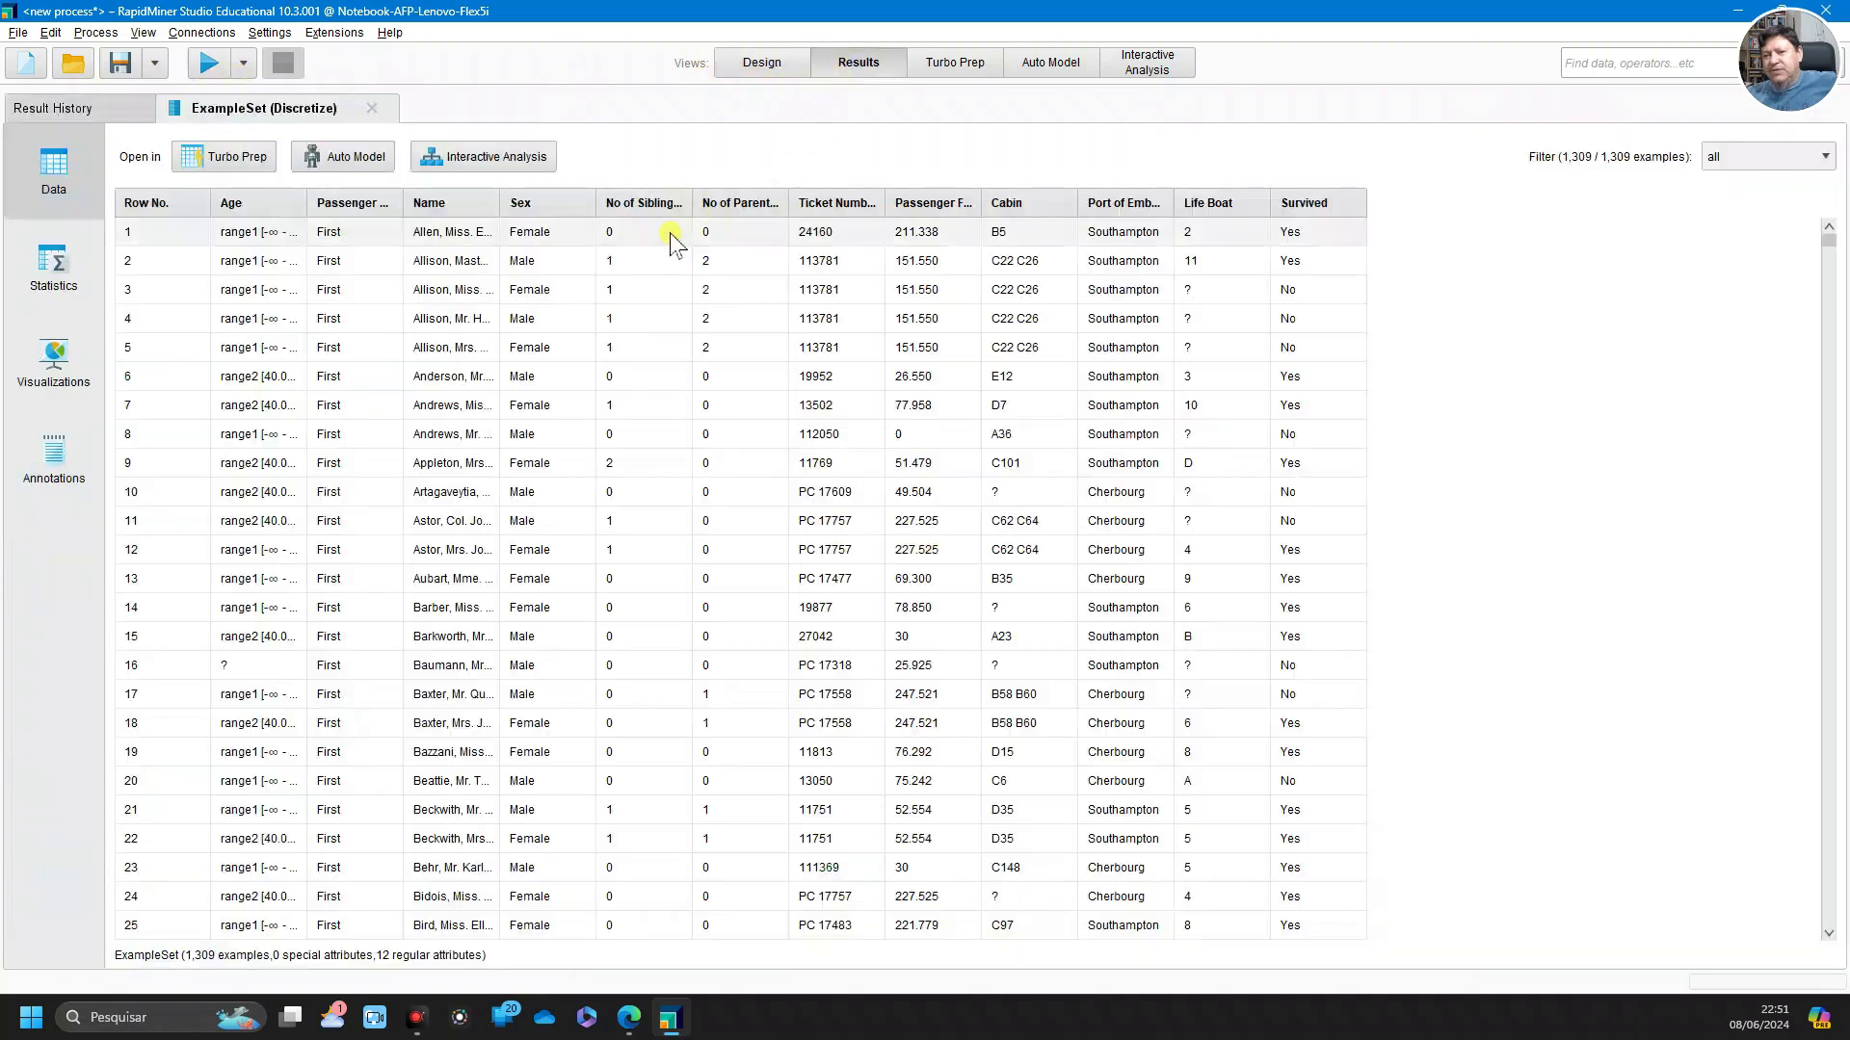
drag(307, 202, 488, 203)
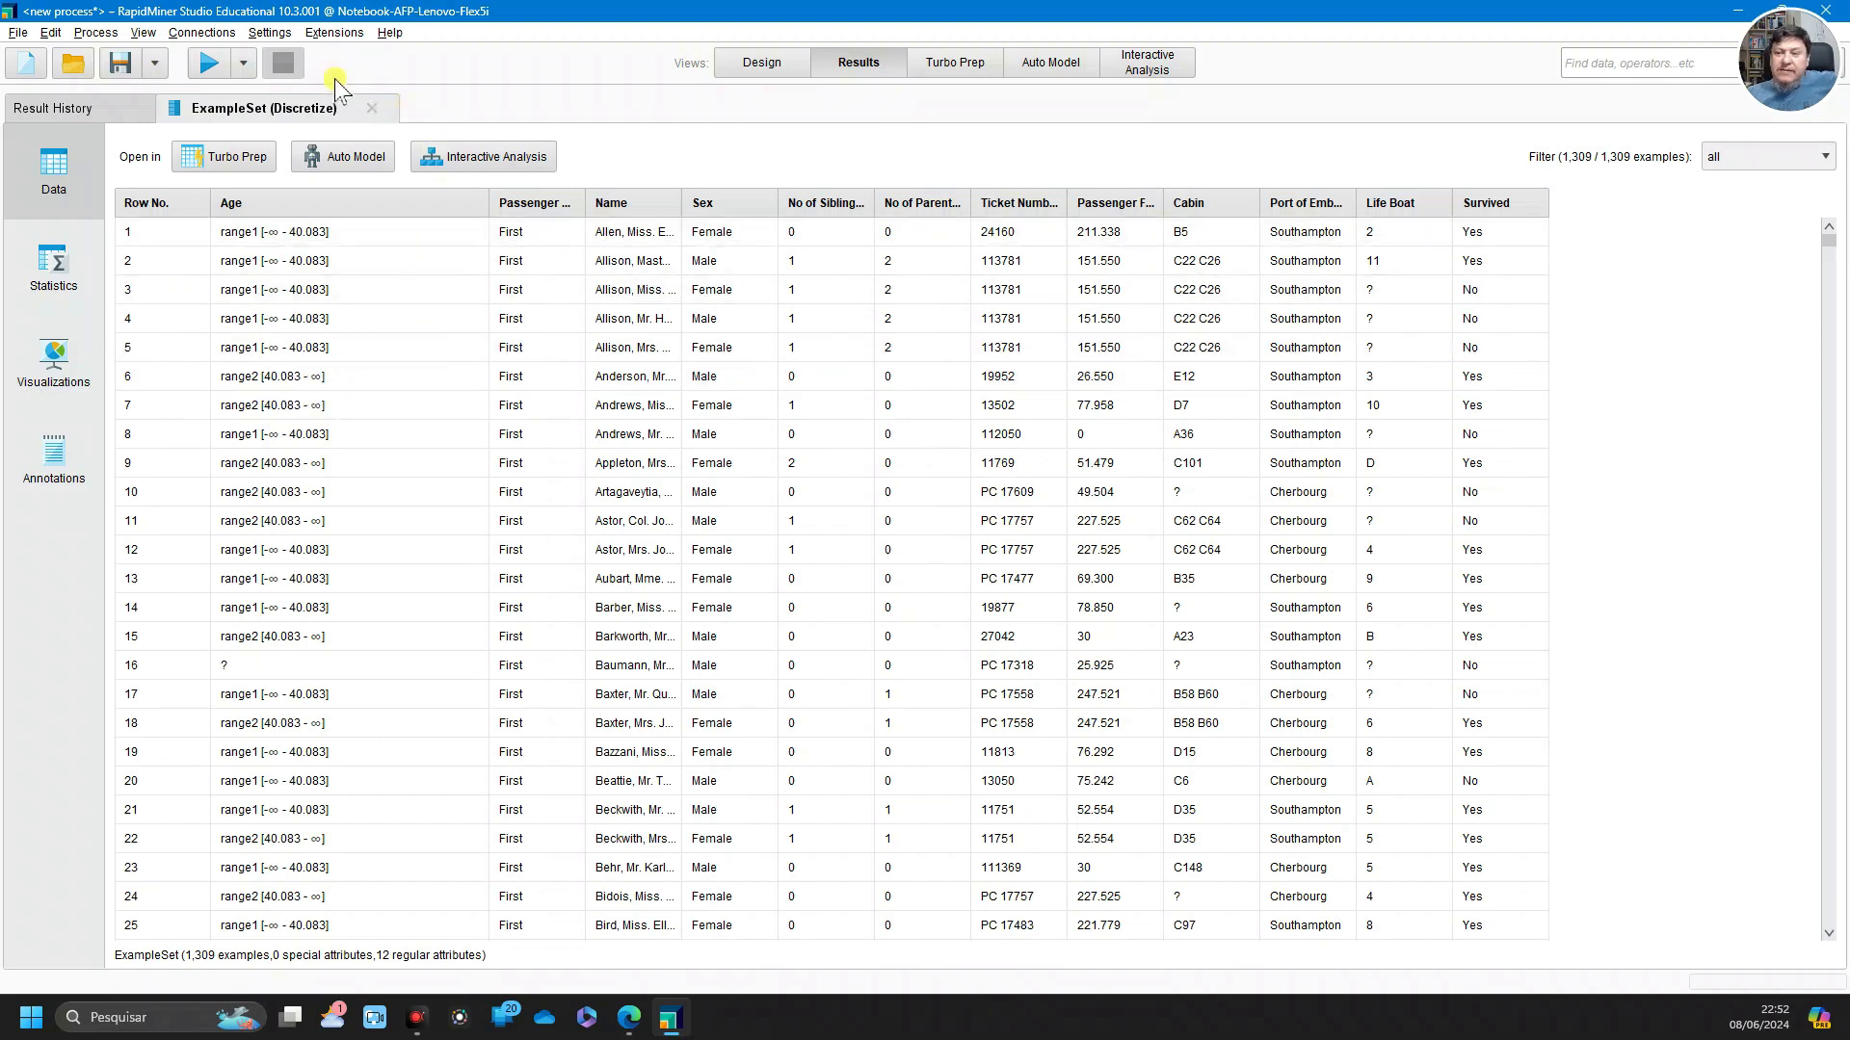
Set the number of bins to 3, rerun the process and widen the Age column in the results
click(761, 62)
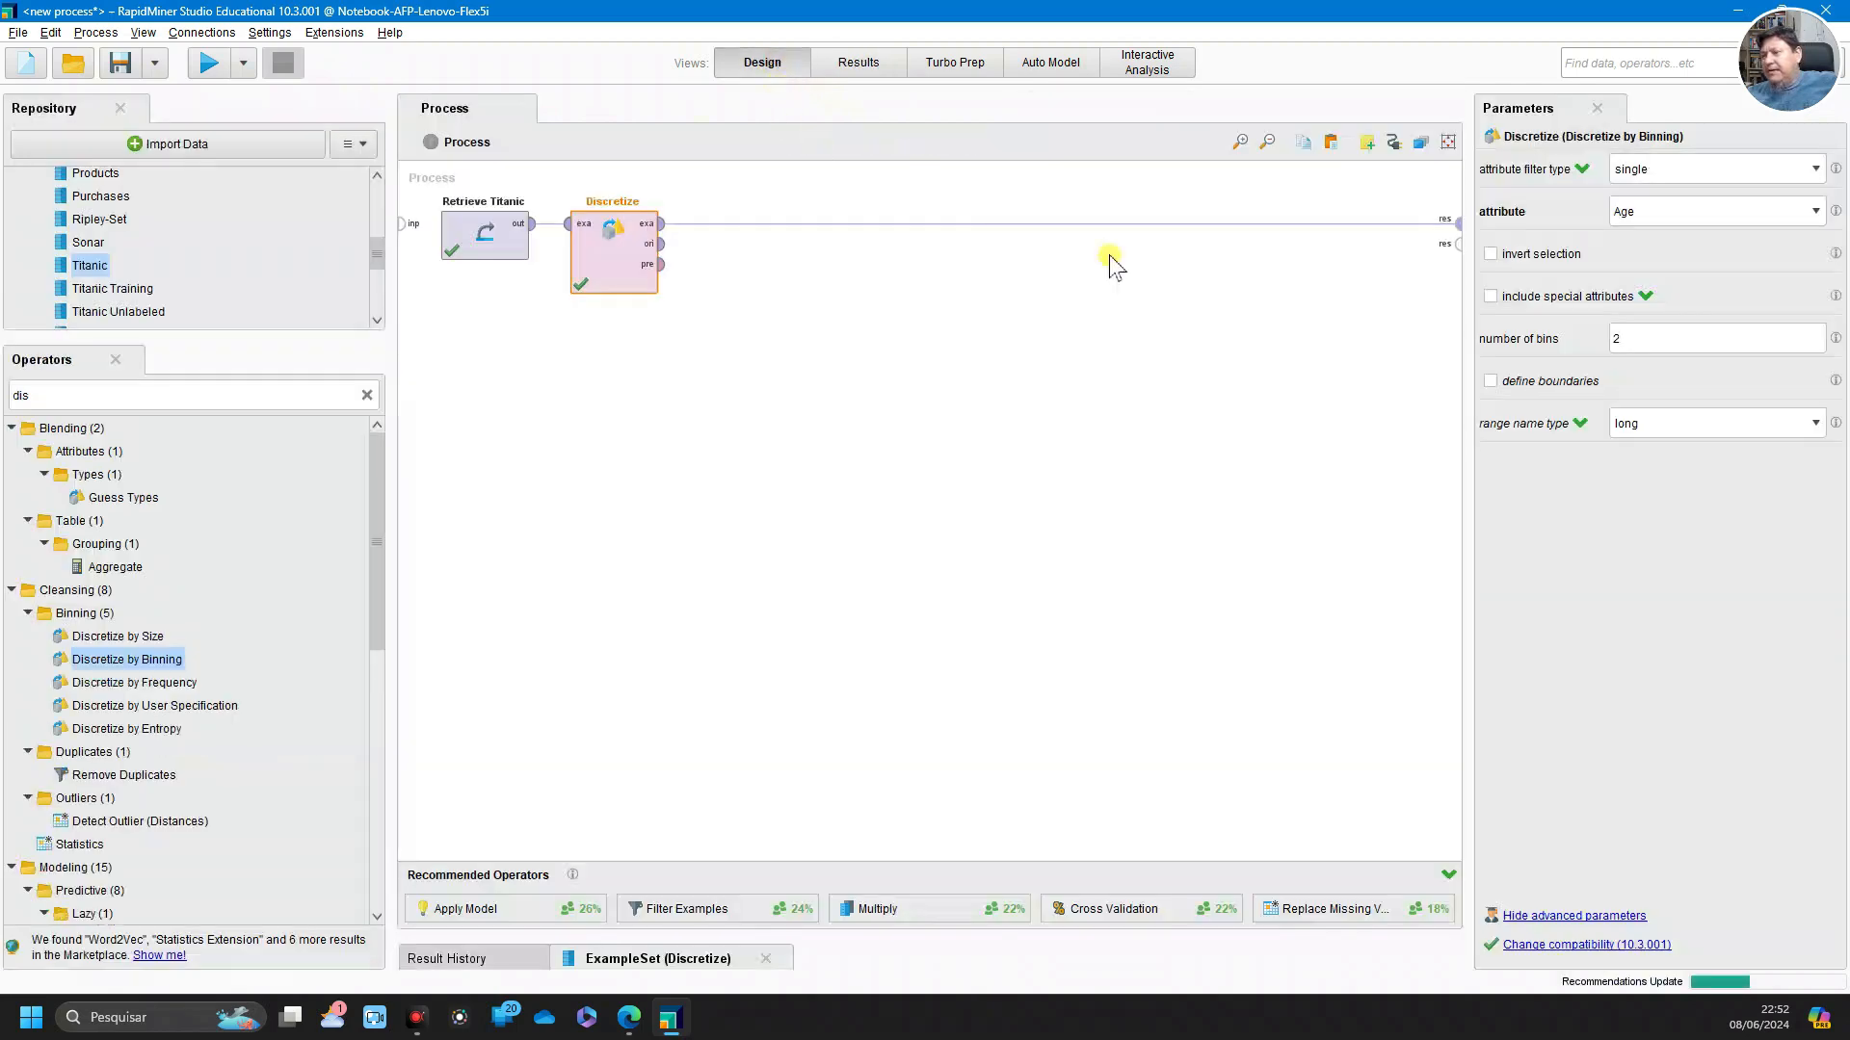
double_click(1641, 338)
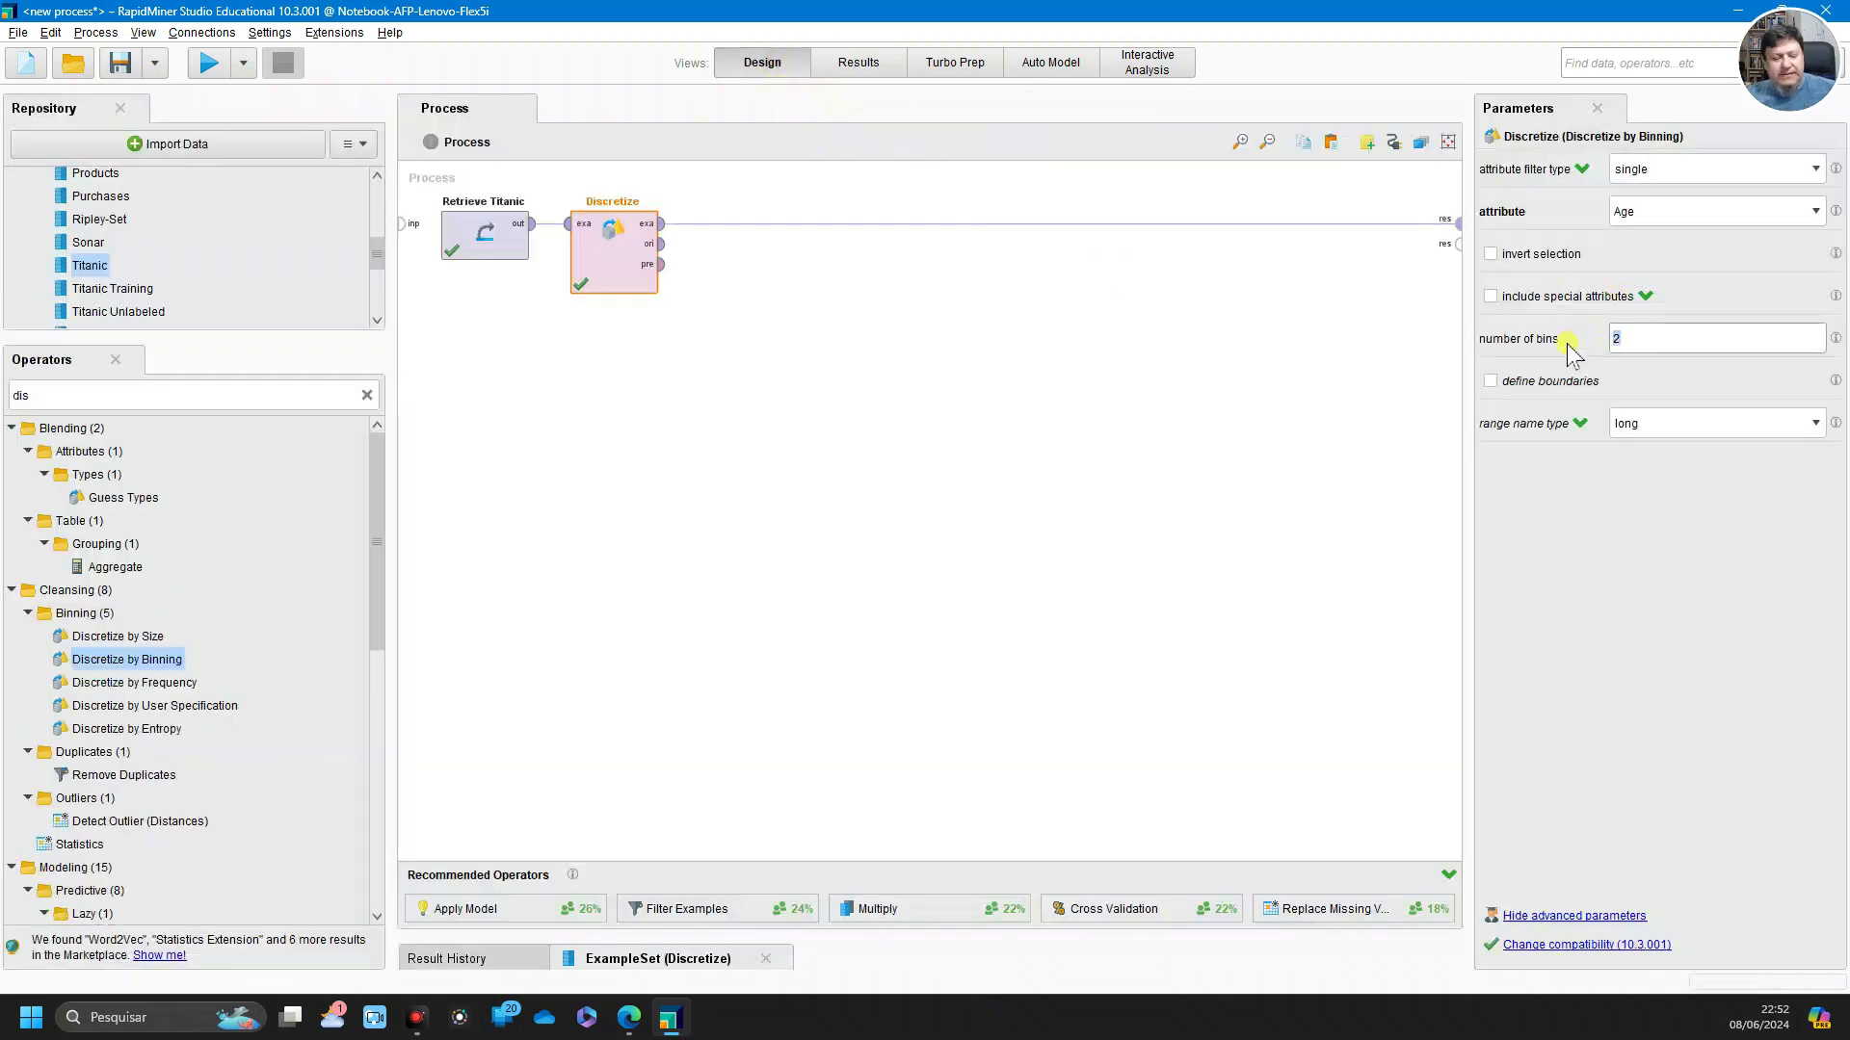
text(3)
click(210, 65)
click(858, 62)
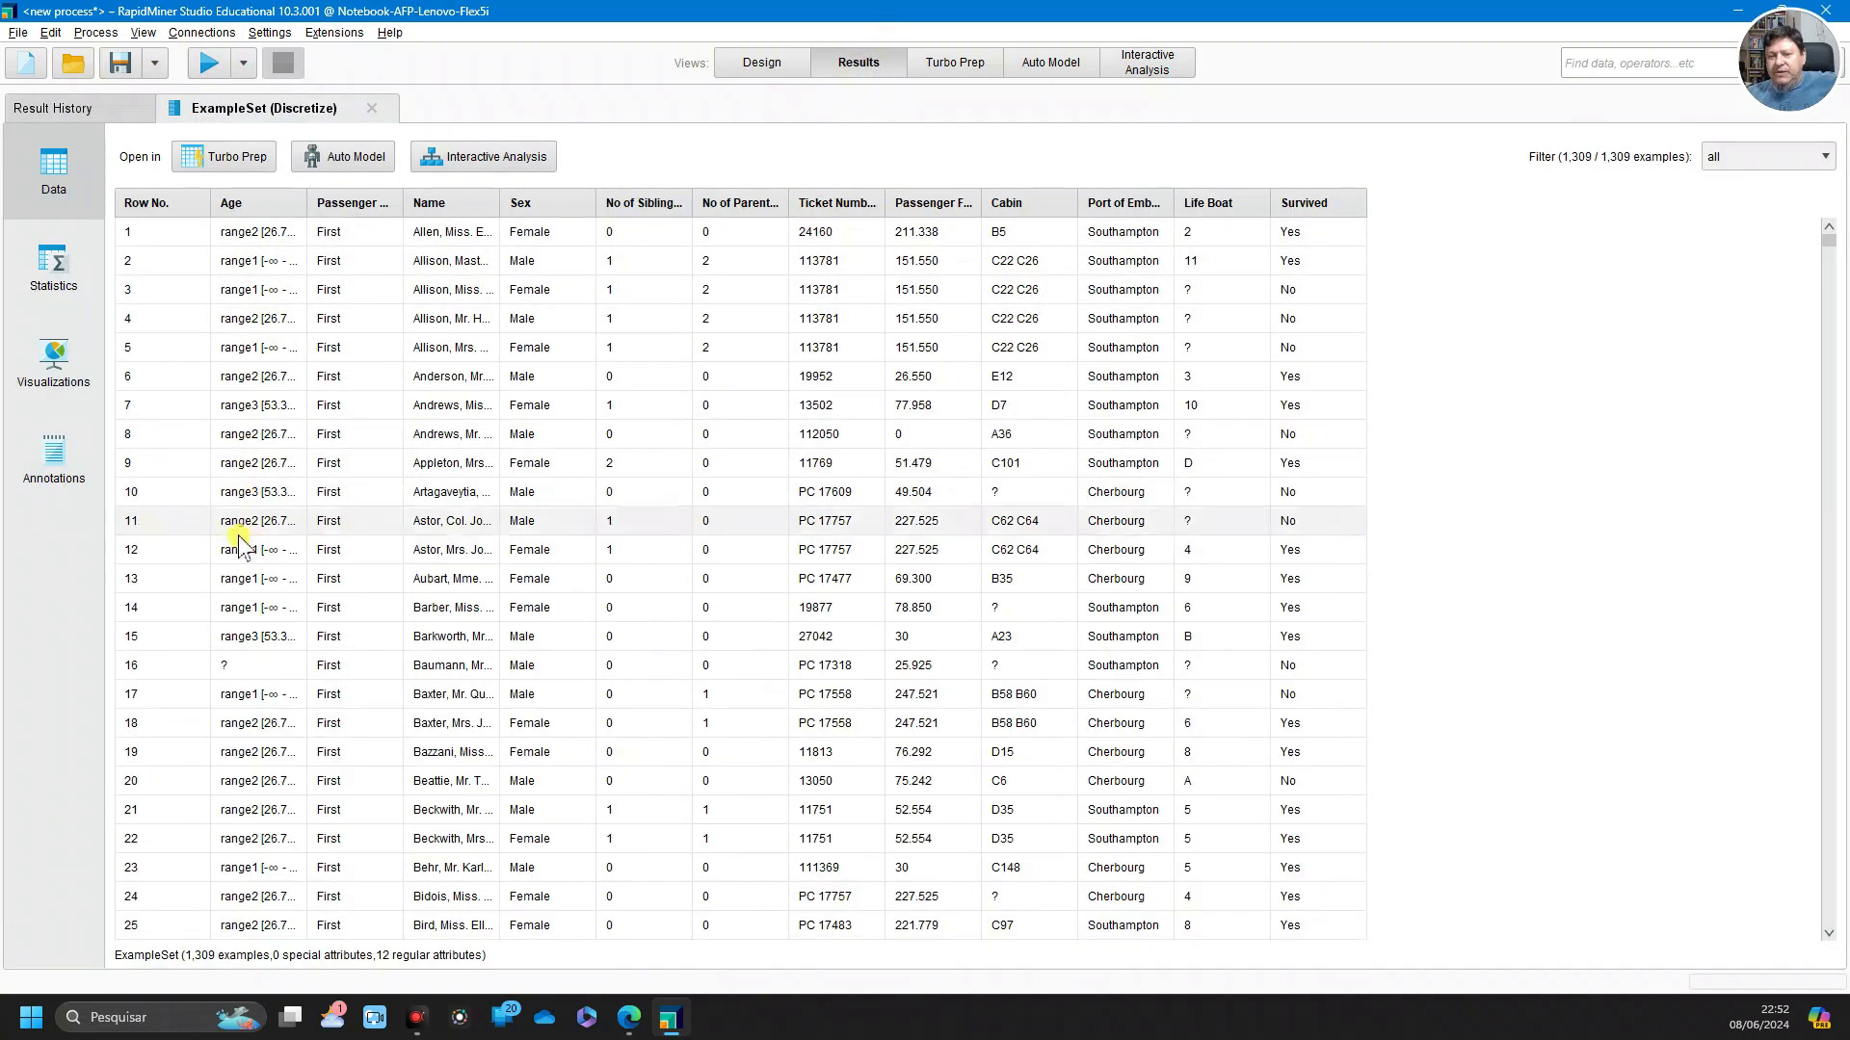
drag(306, 202, 471, 206)
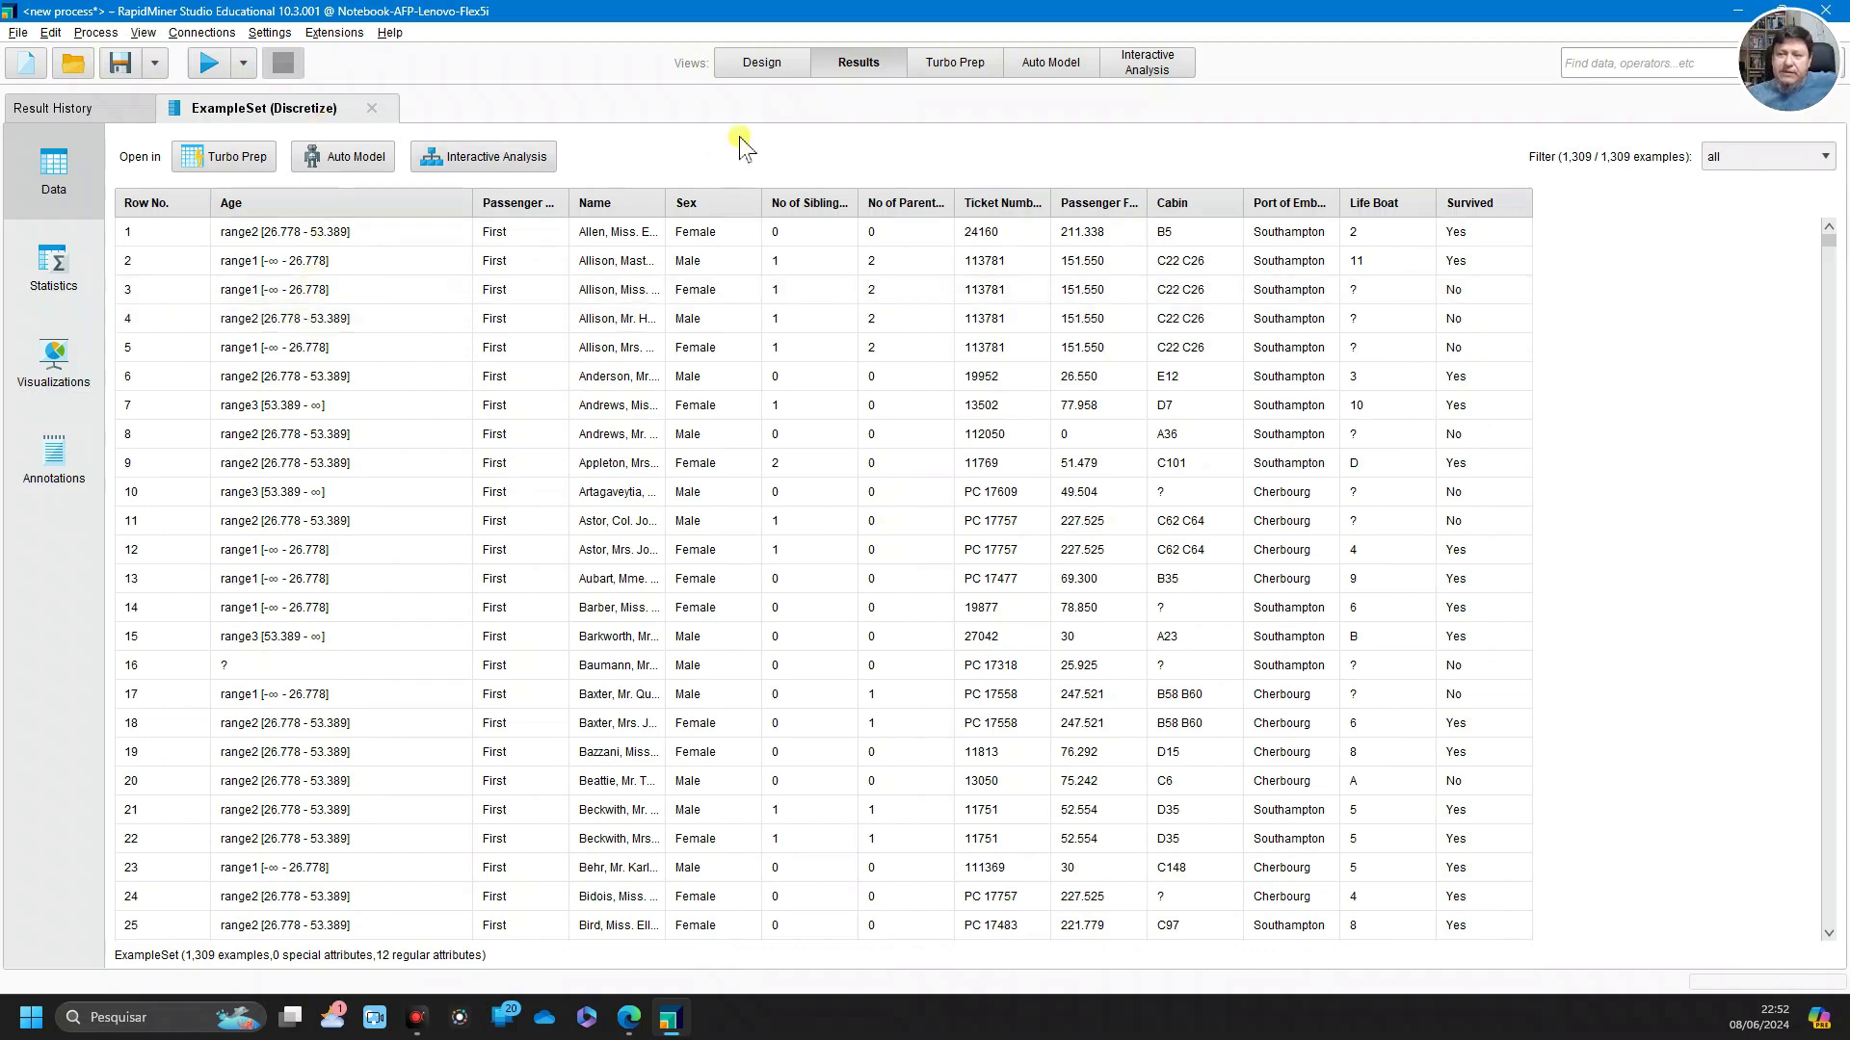
Try the short range name type, rerun the process and view the Age values in the results
click(759, 61)
click(1635, 422)
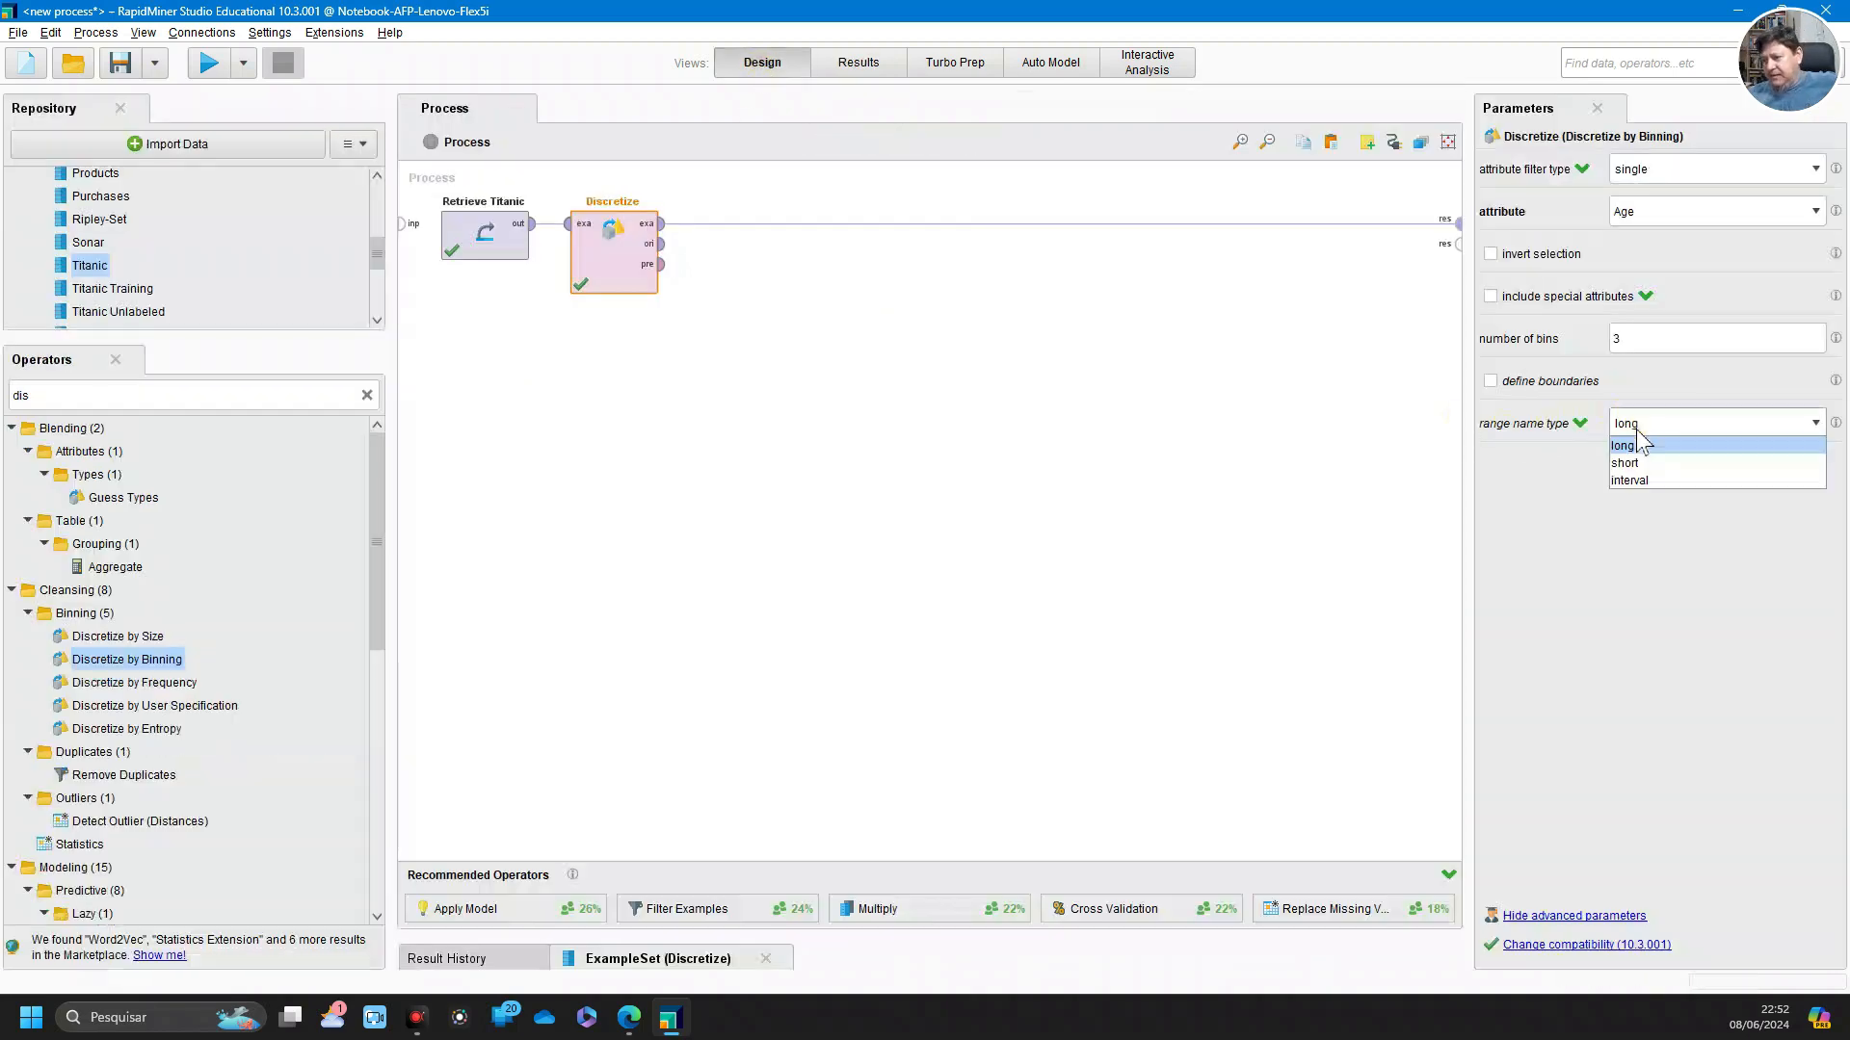
click(1628, 464)
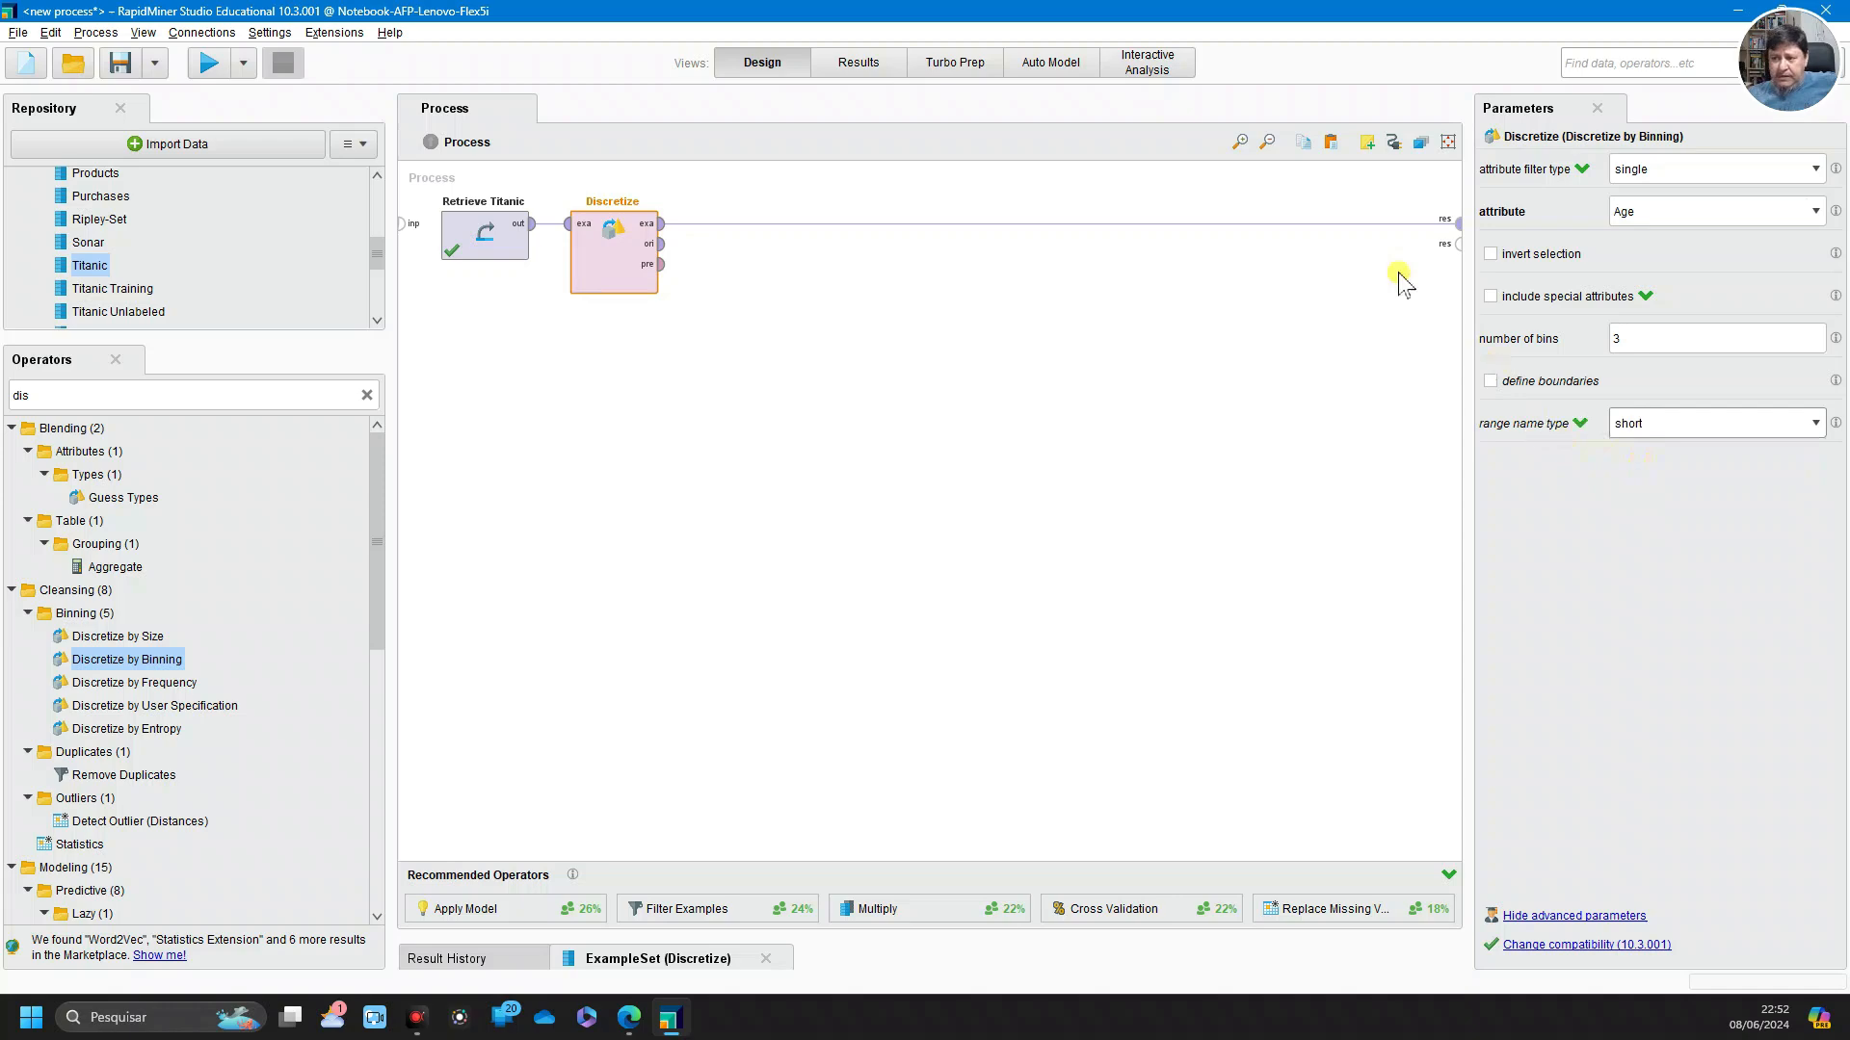
click(209, 63)
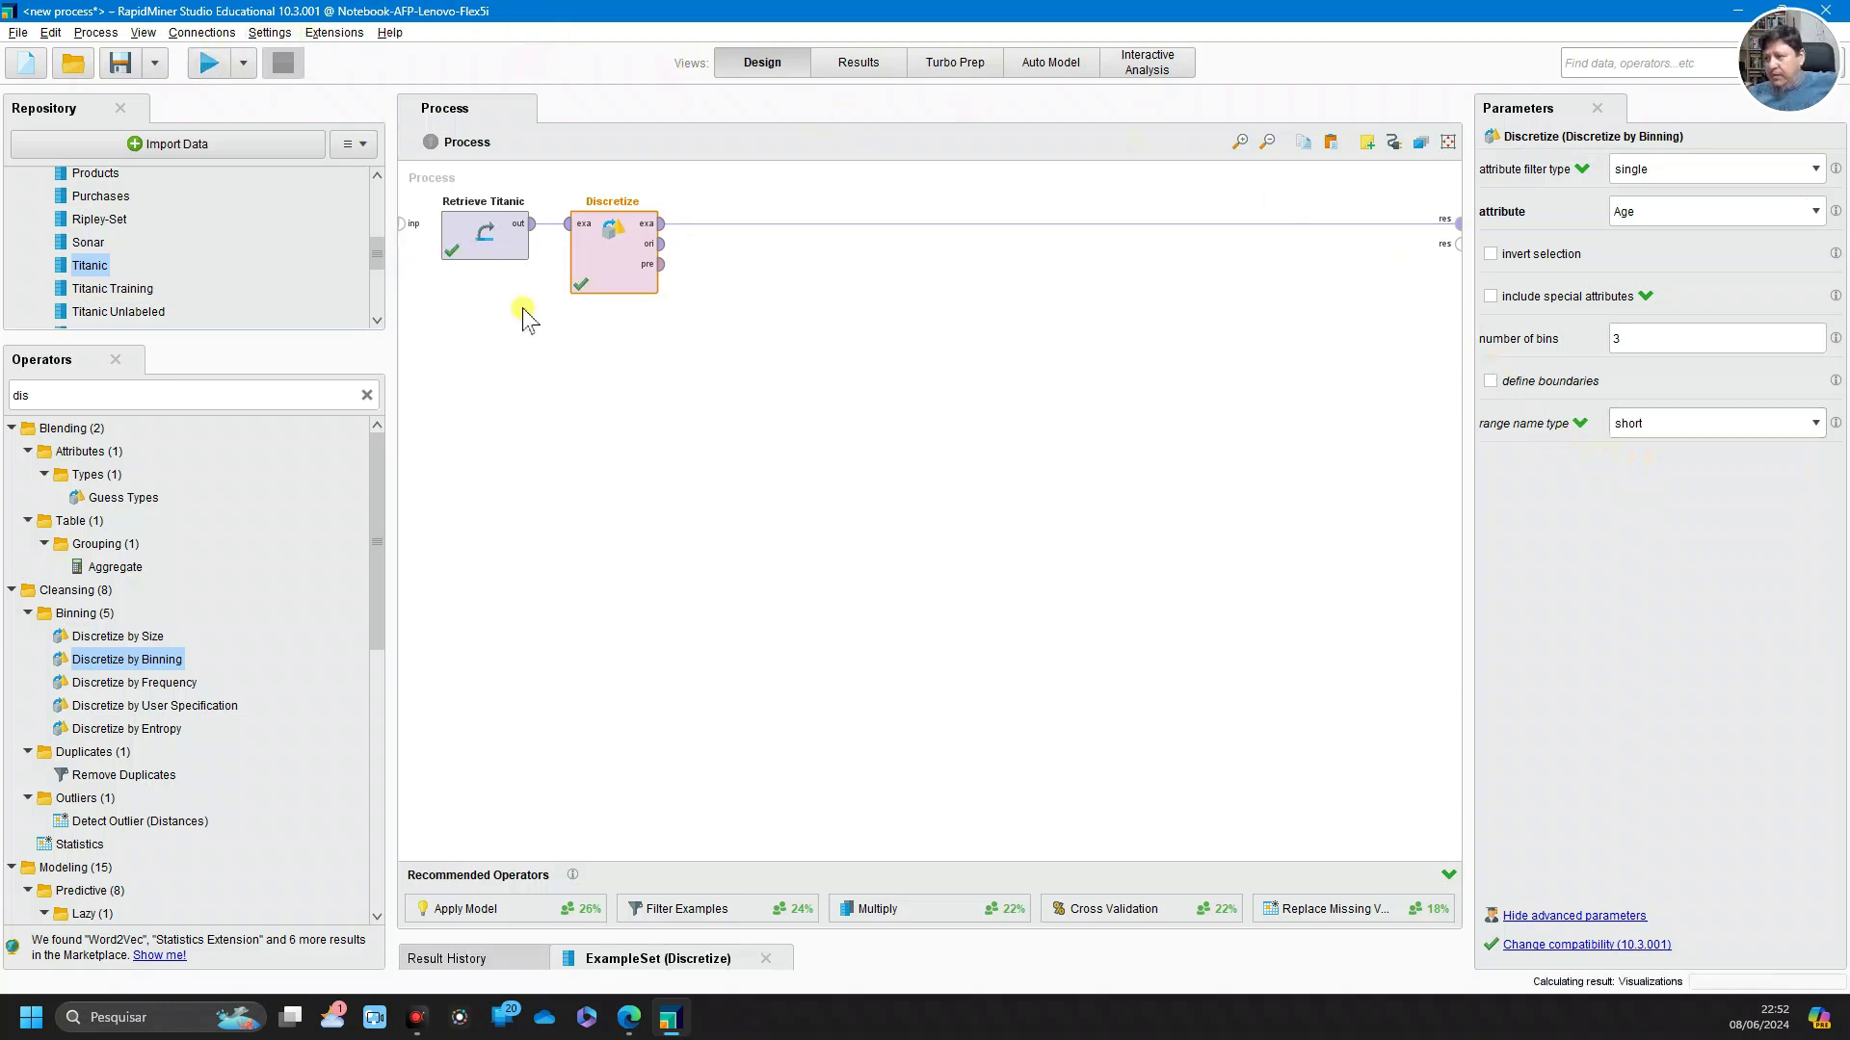
click(856, 63)
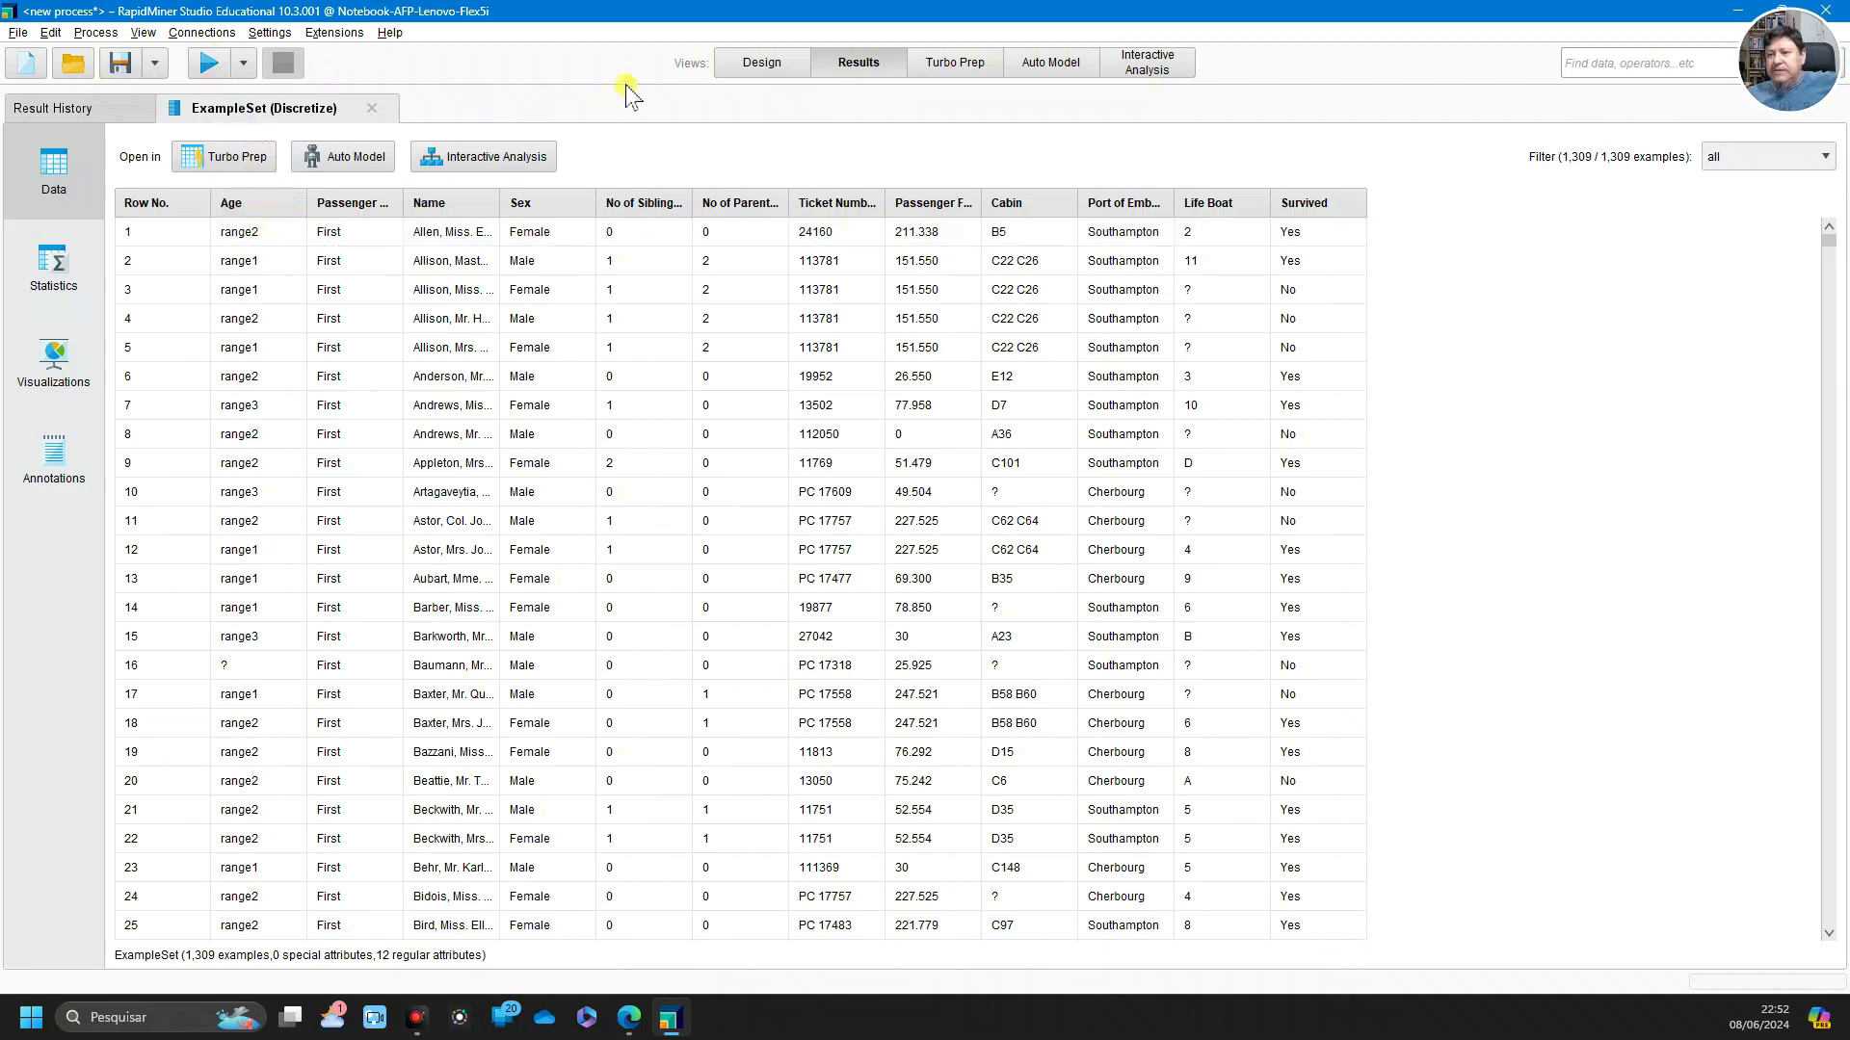
Set the range name type to interval, rerun the process and view the Age values in the results
click(777, 61)
click(1674, 424)
click(1671, 480)
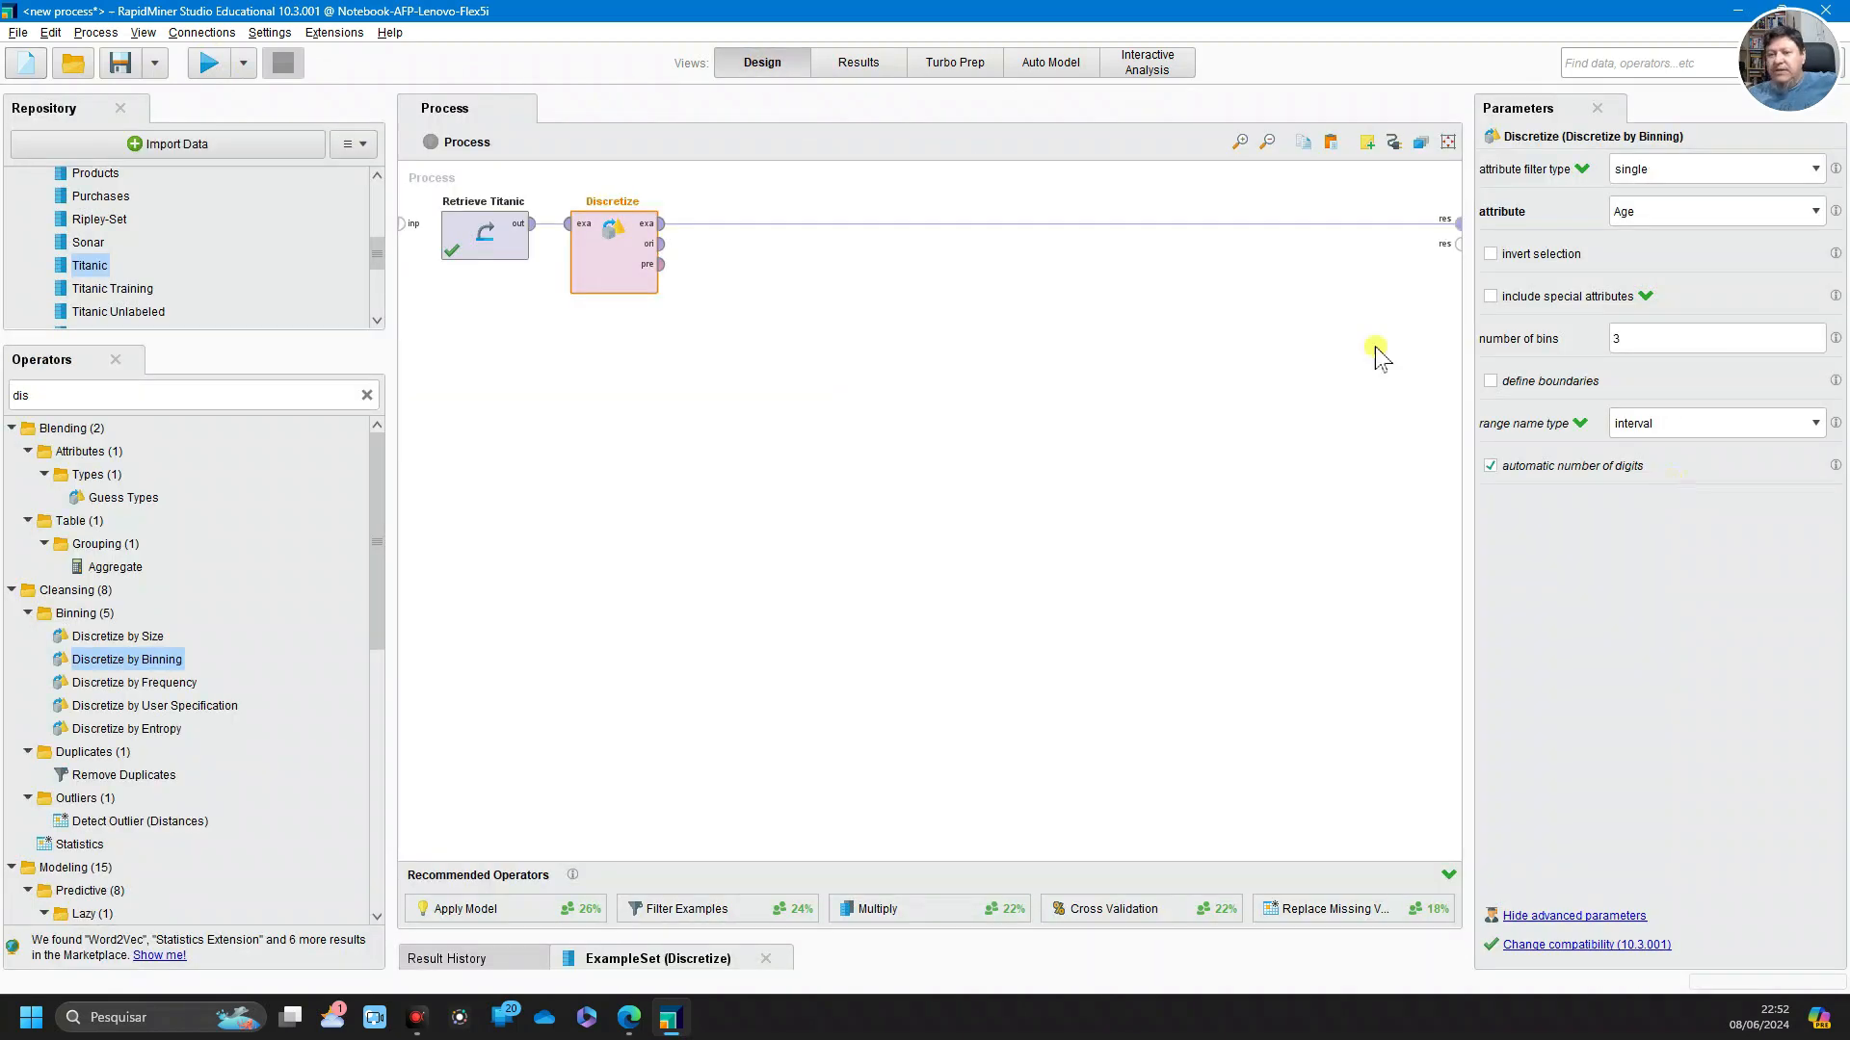
click(208, 64)
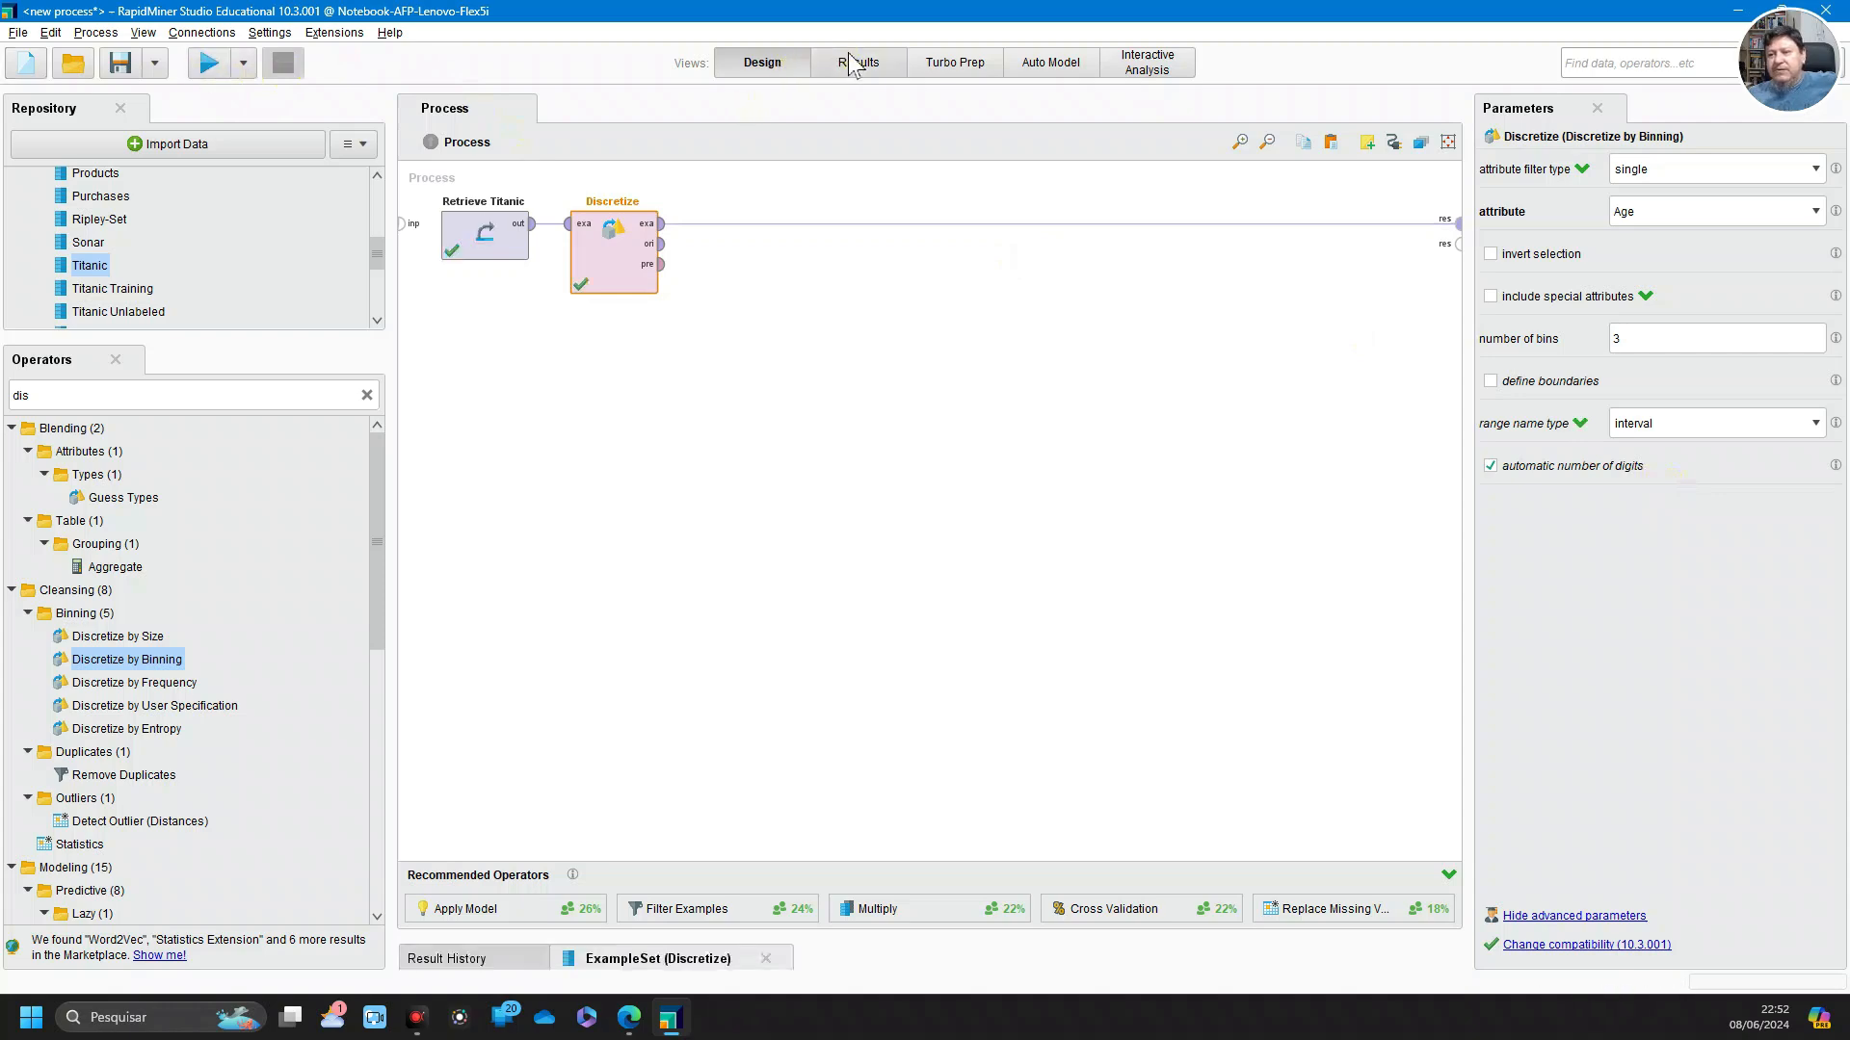
click(853, 63)
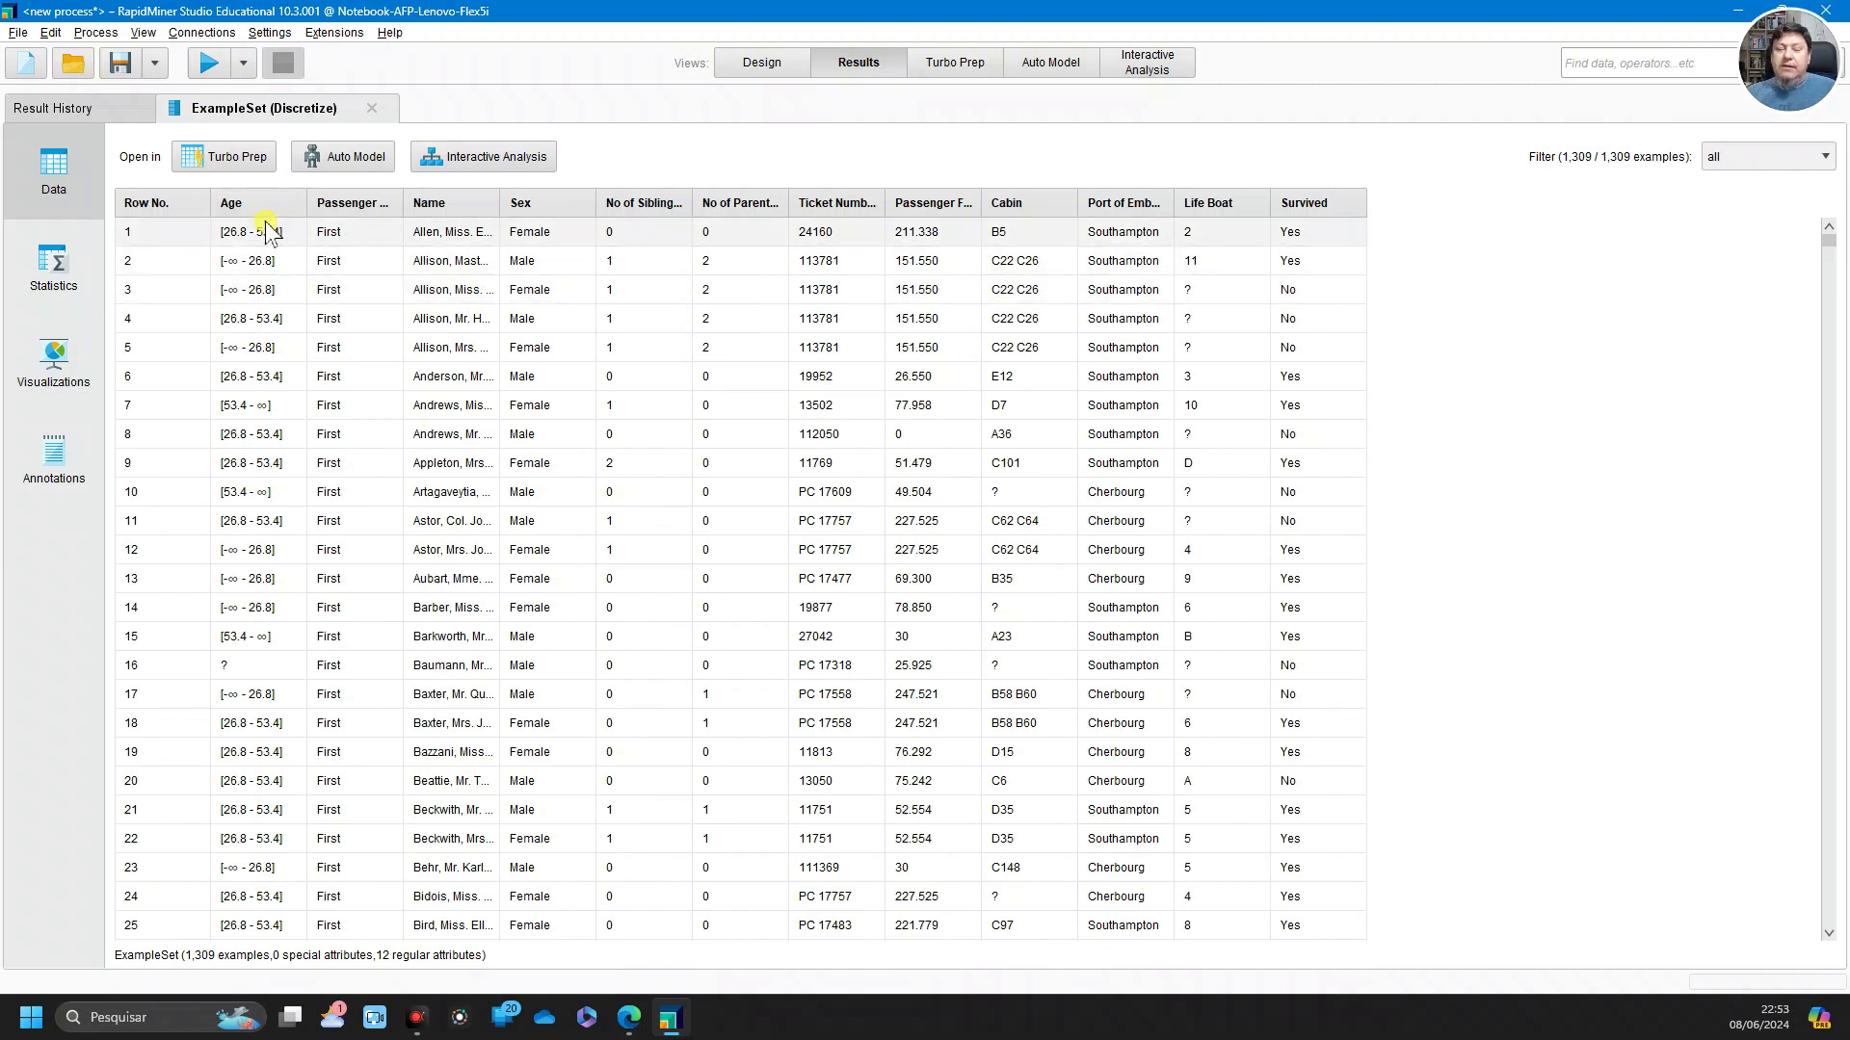
Search the operators for "set role" and insert Set Role into the process between Discretize and the result port
click(759, 62)
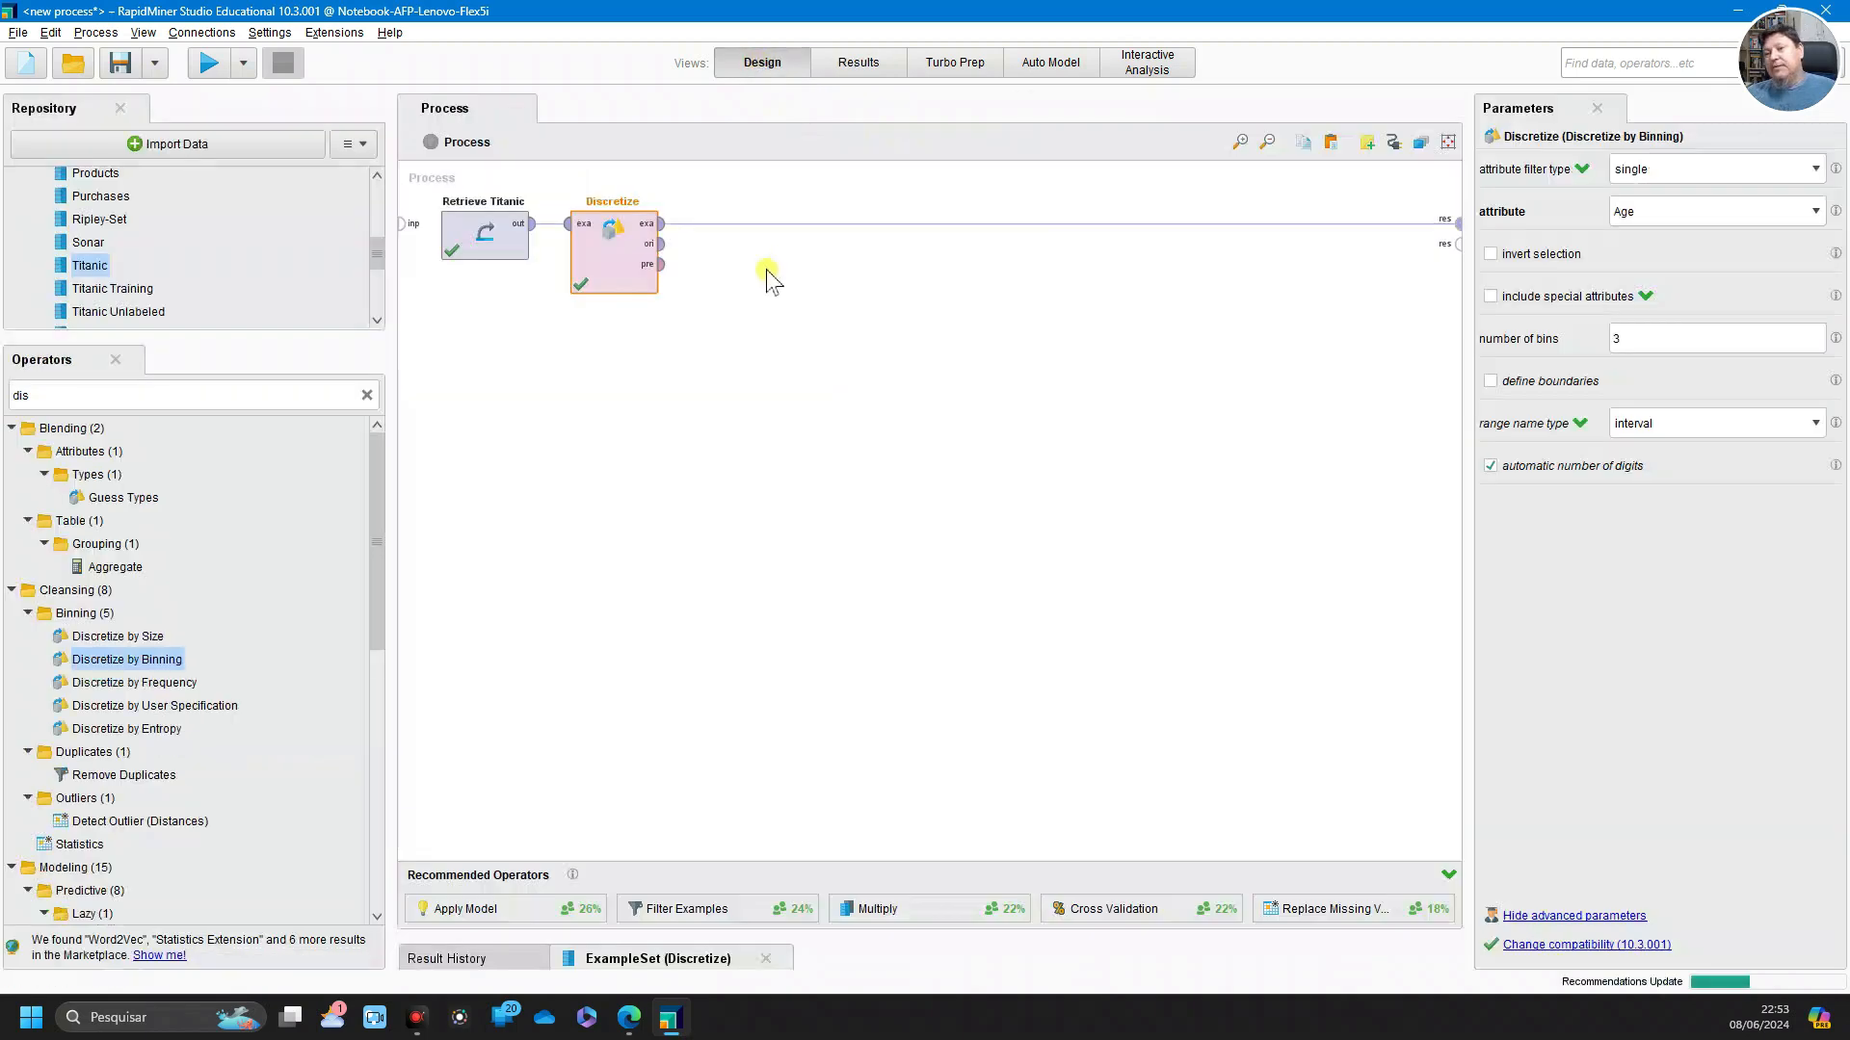
double_click(29, 395)
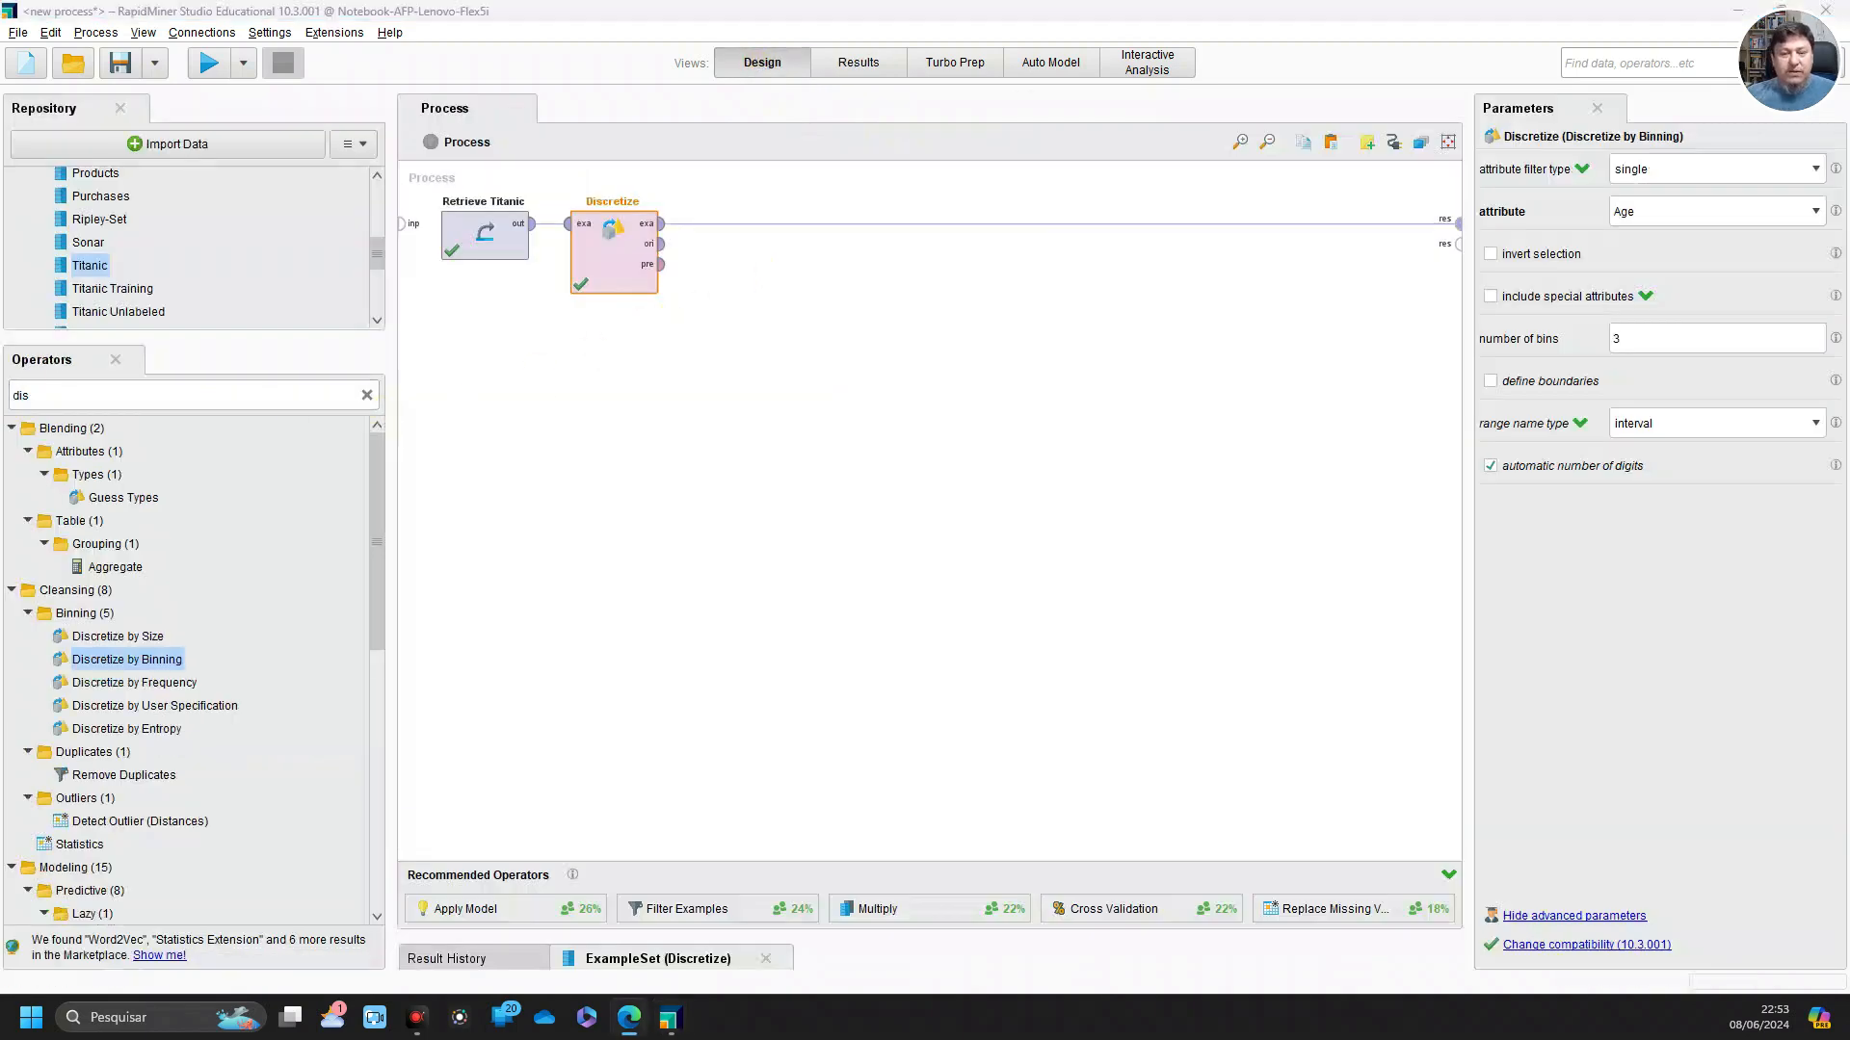
text(set)
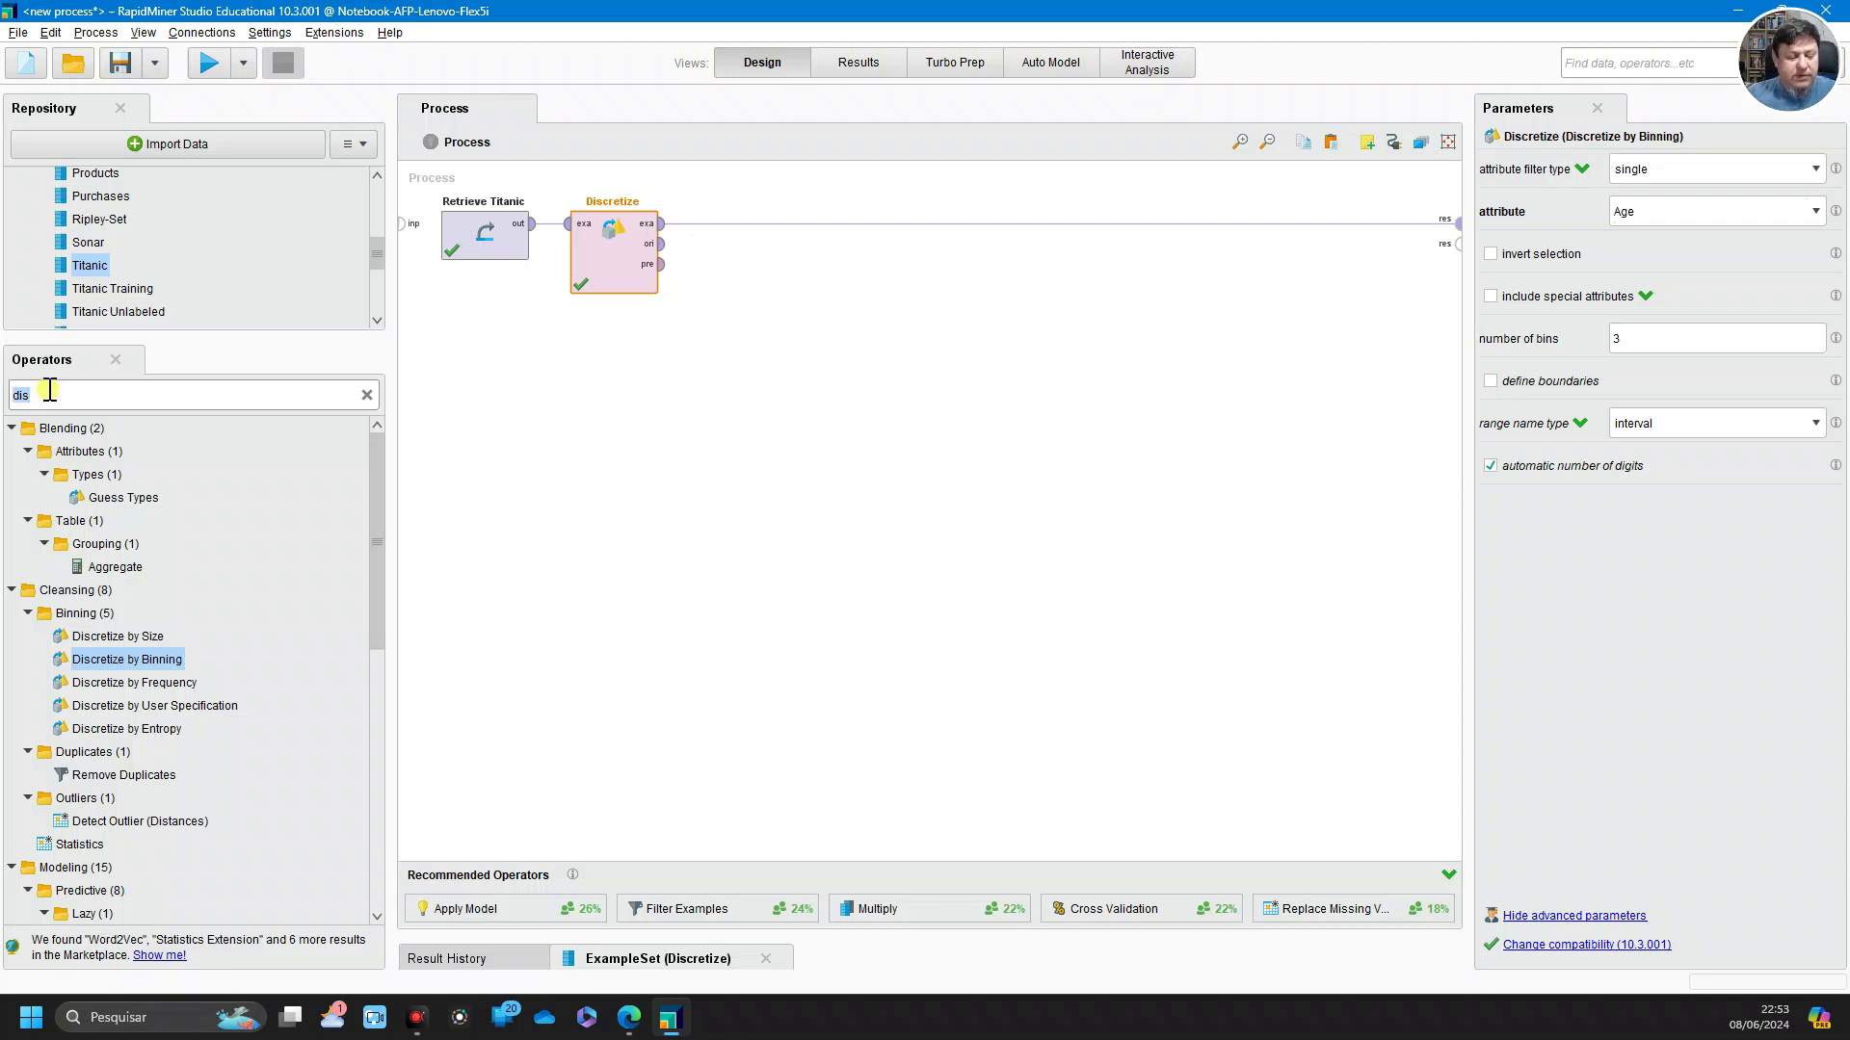
text( role)
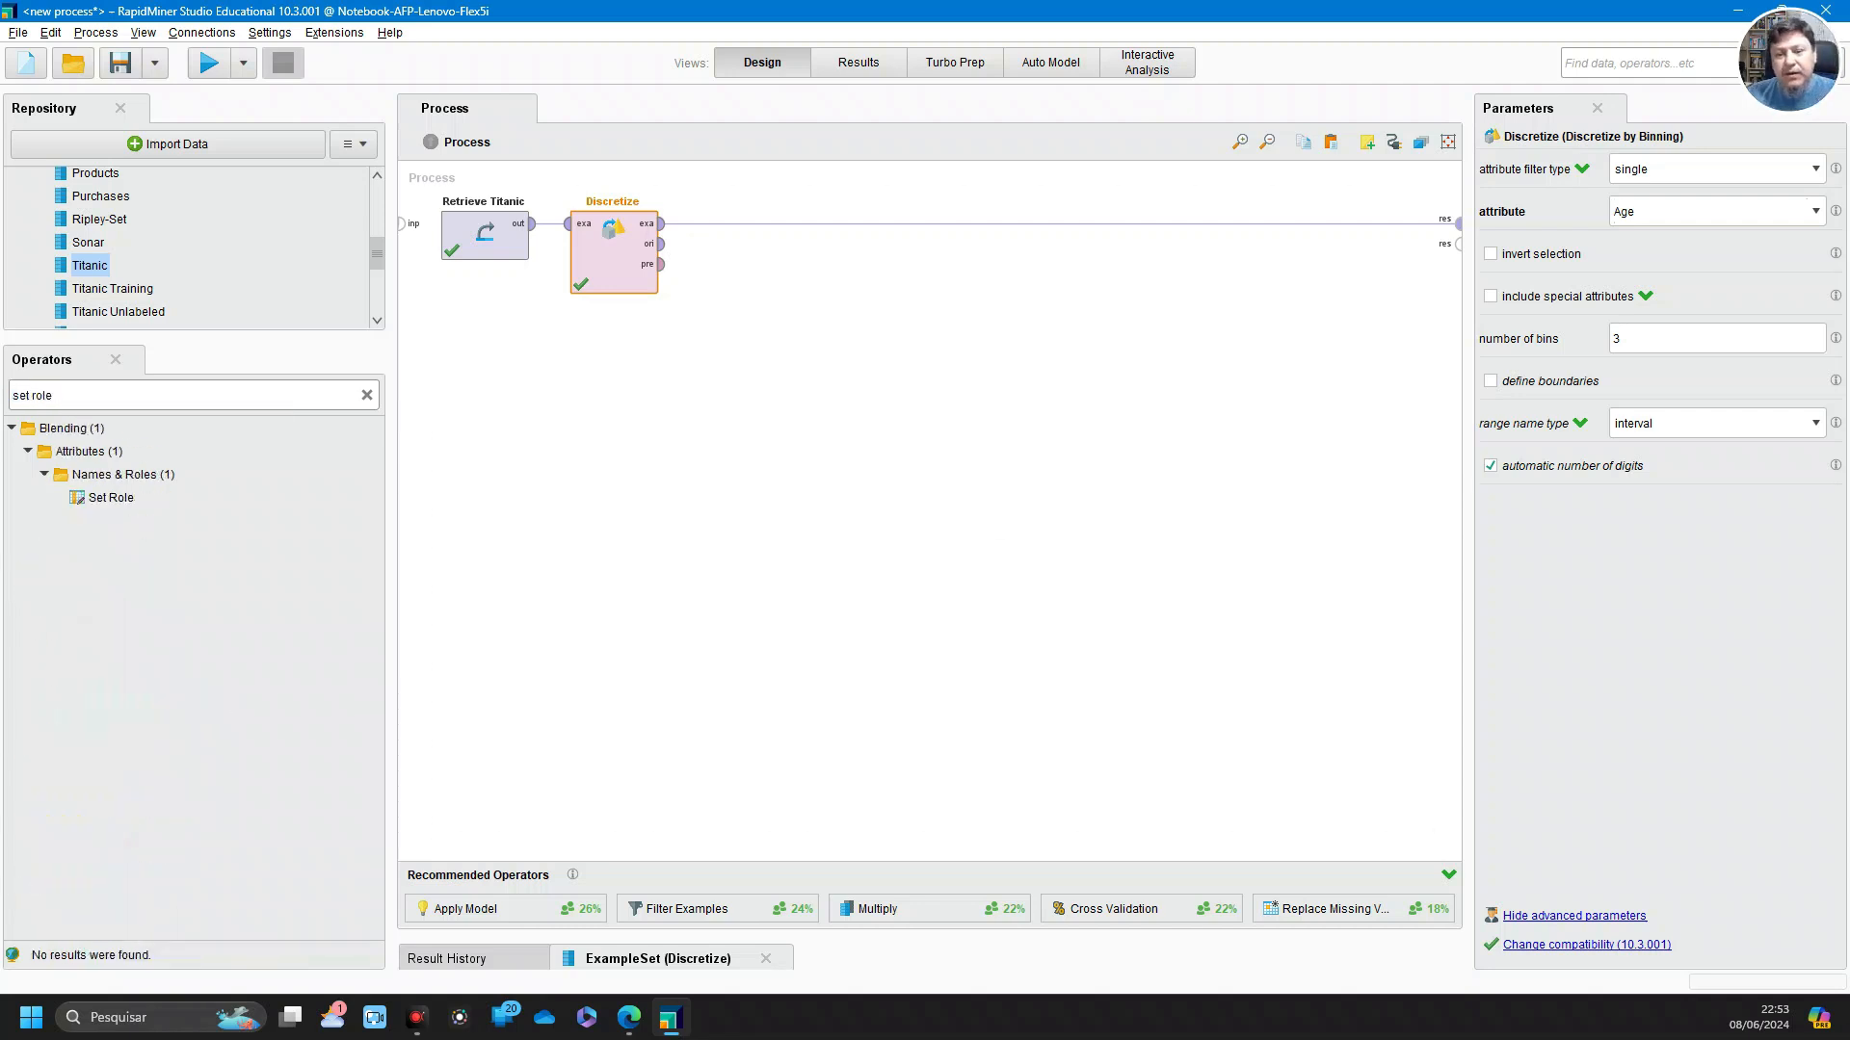
drag(106, 499, 723, 238)
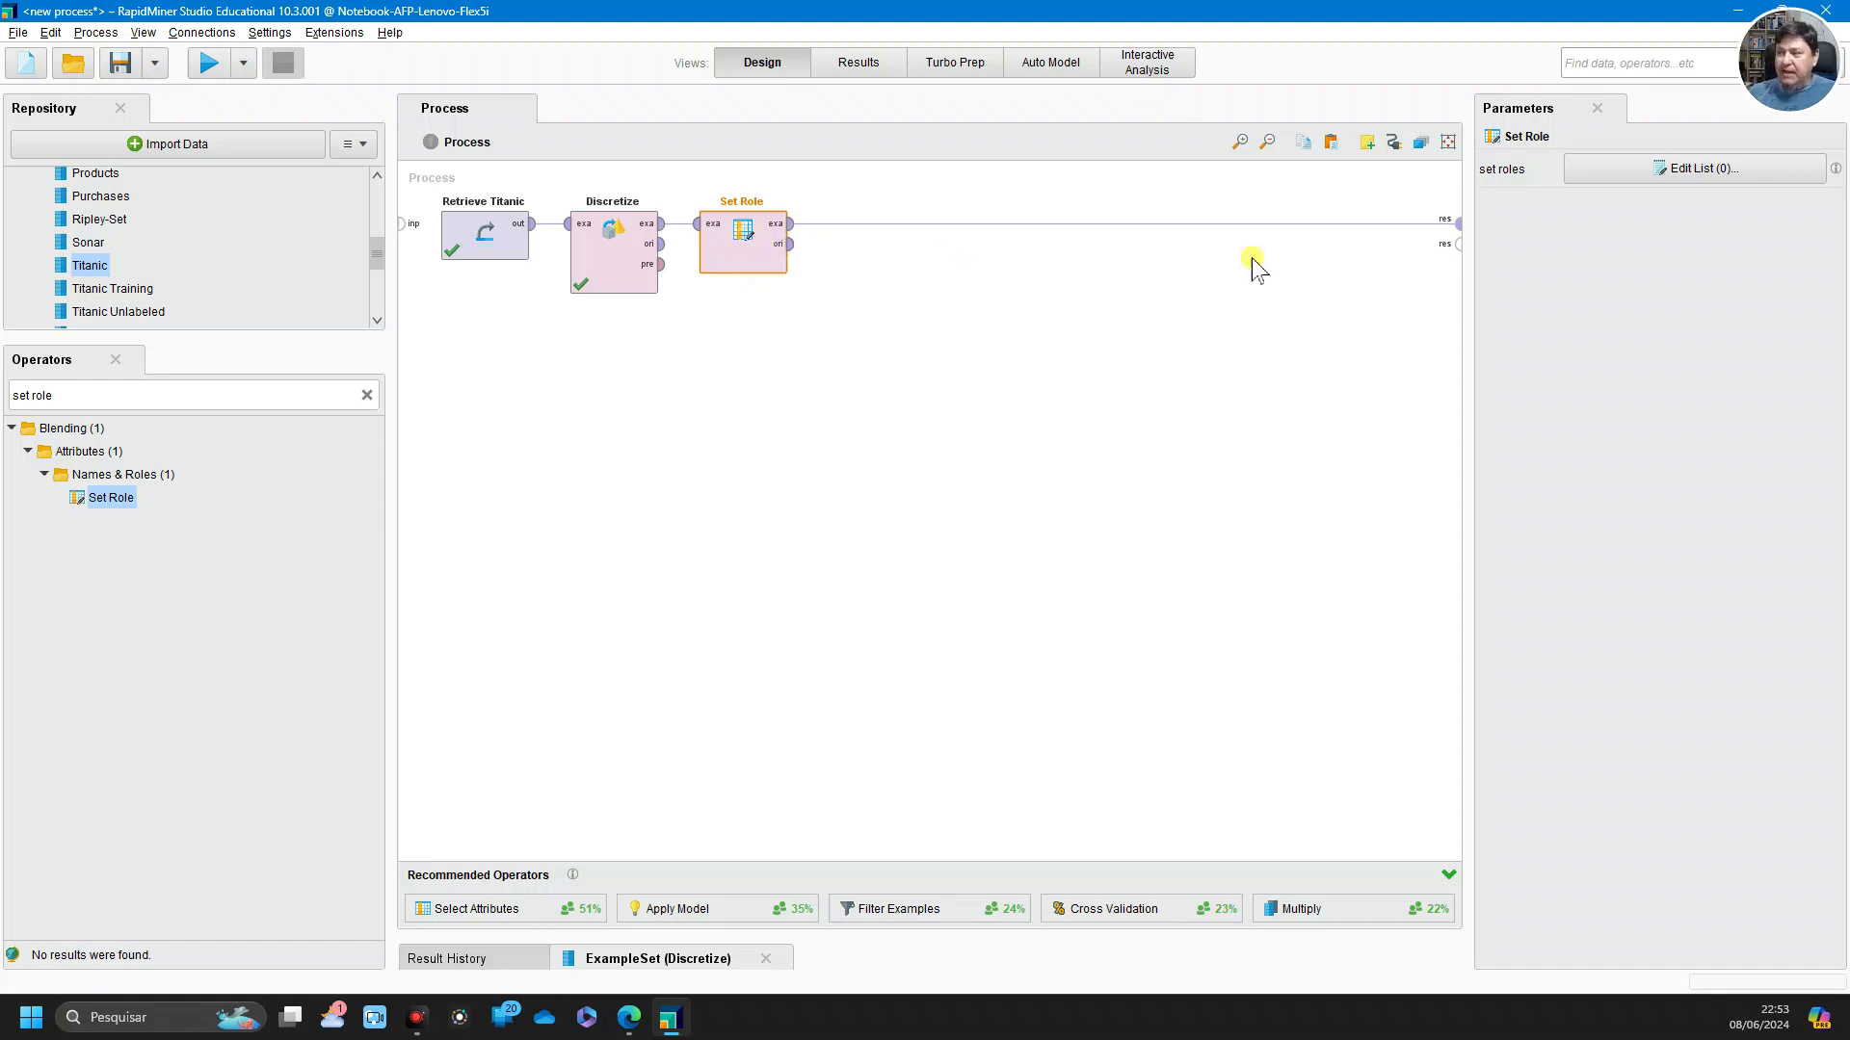
Assign the target role label to the Survived attribute in the Set Role operator
click(1716, 173)
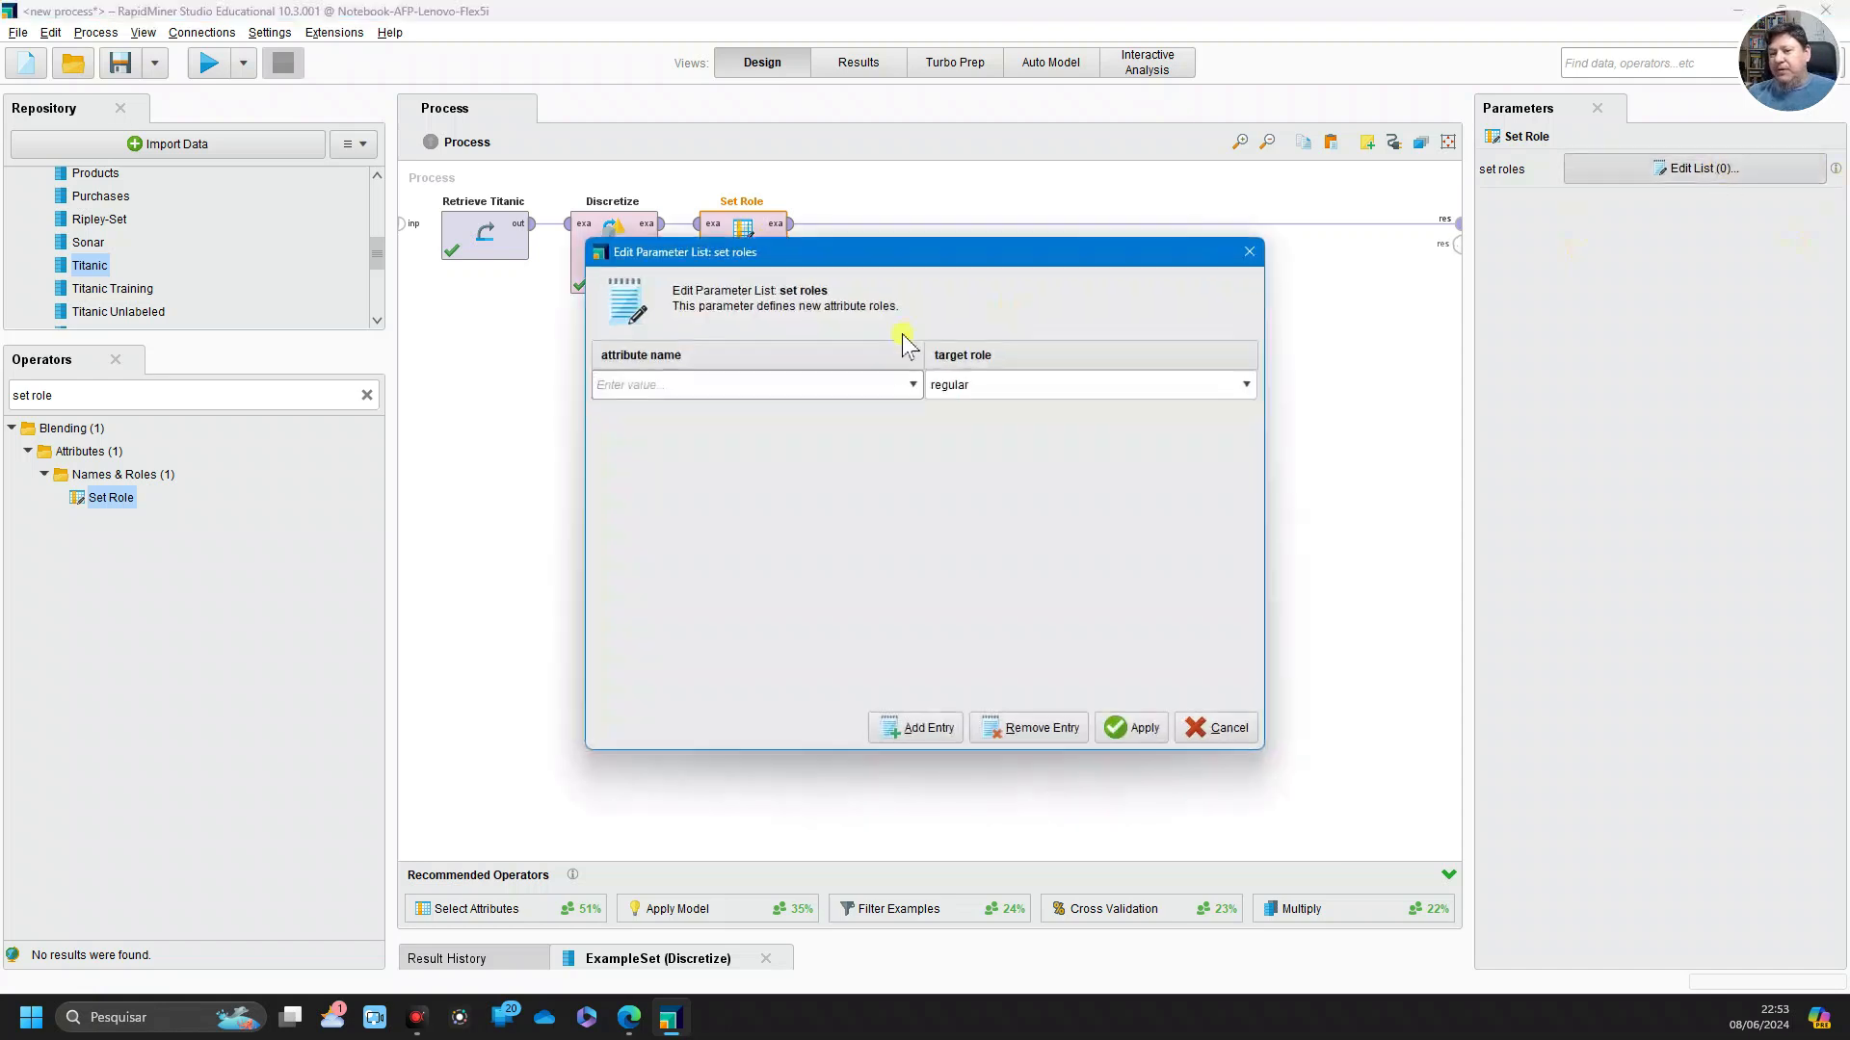
click(912, 384)
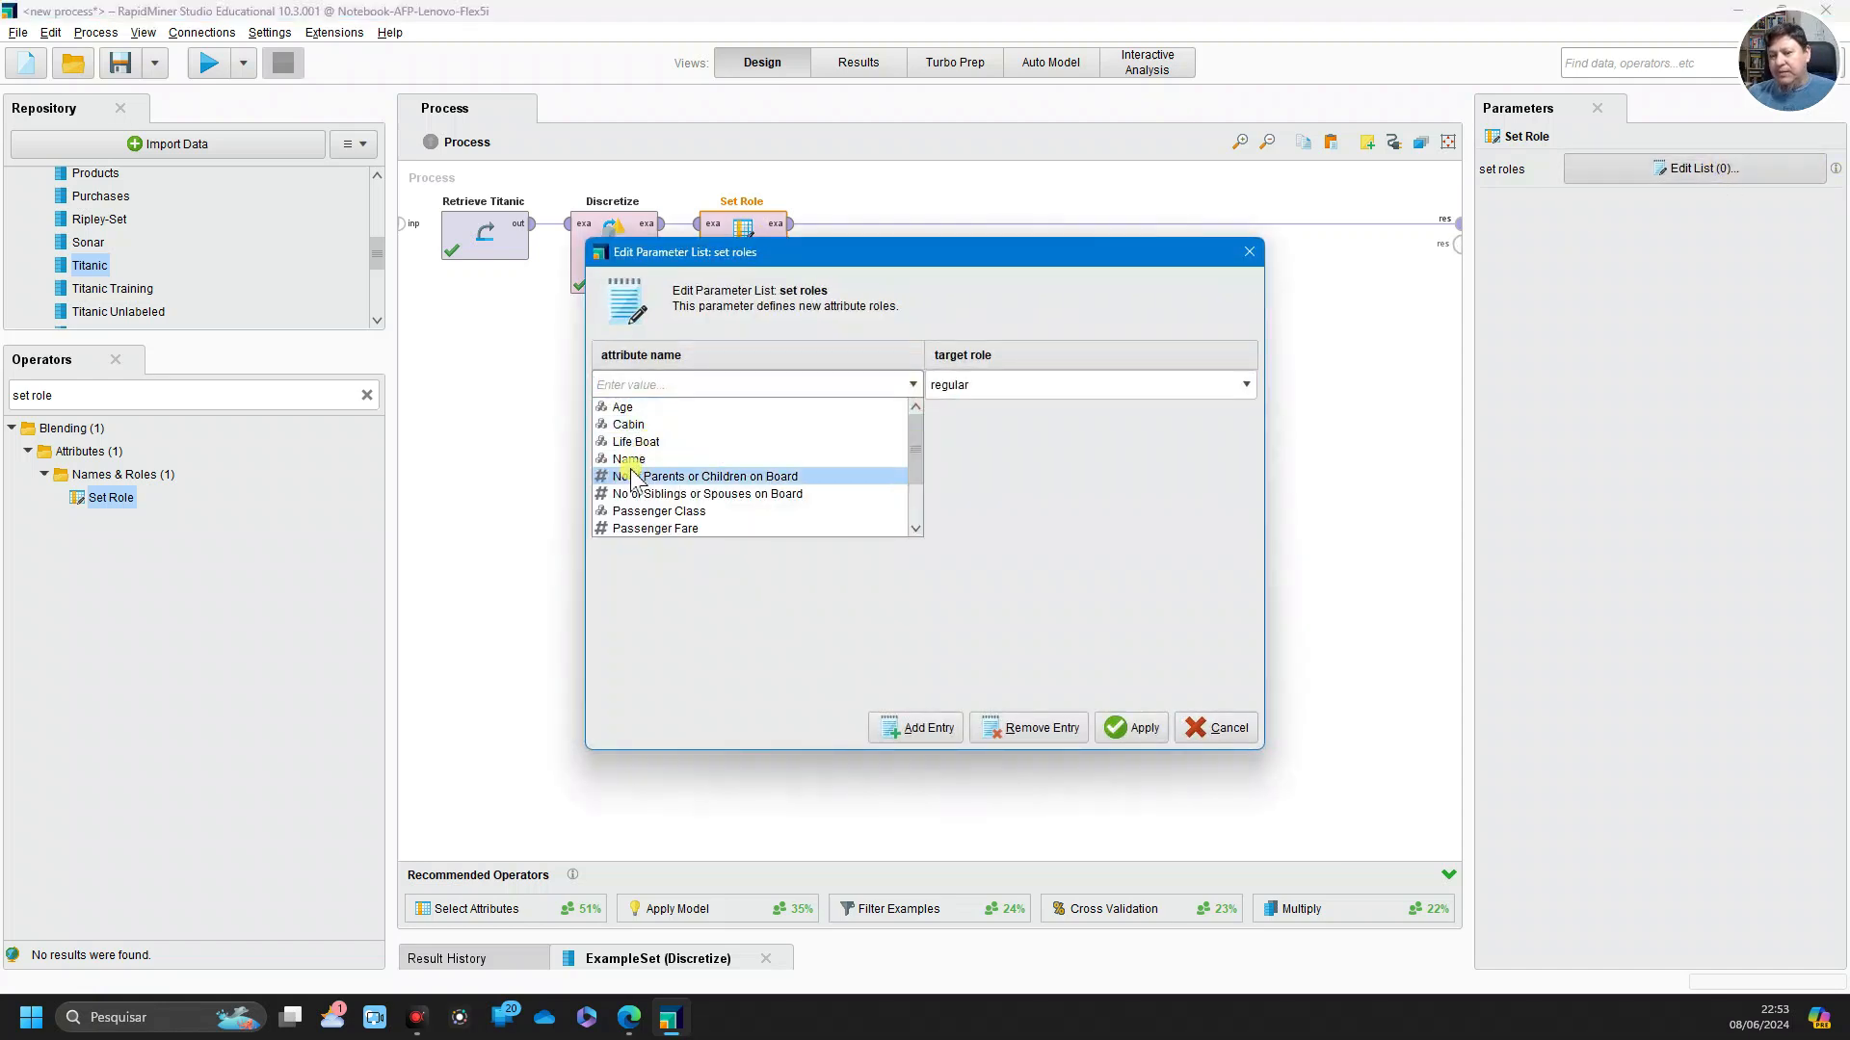
scroll(622, 482, down, 2)
click(633, 512)
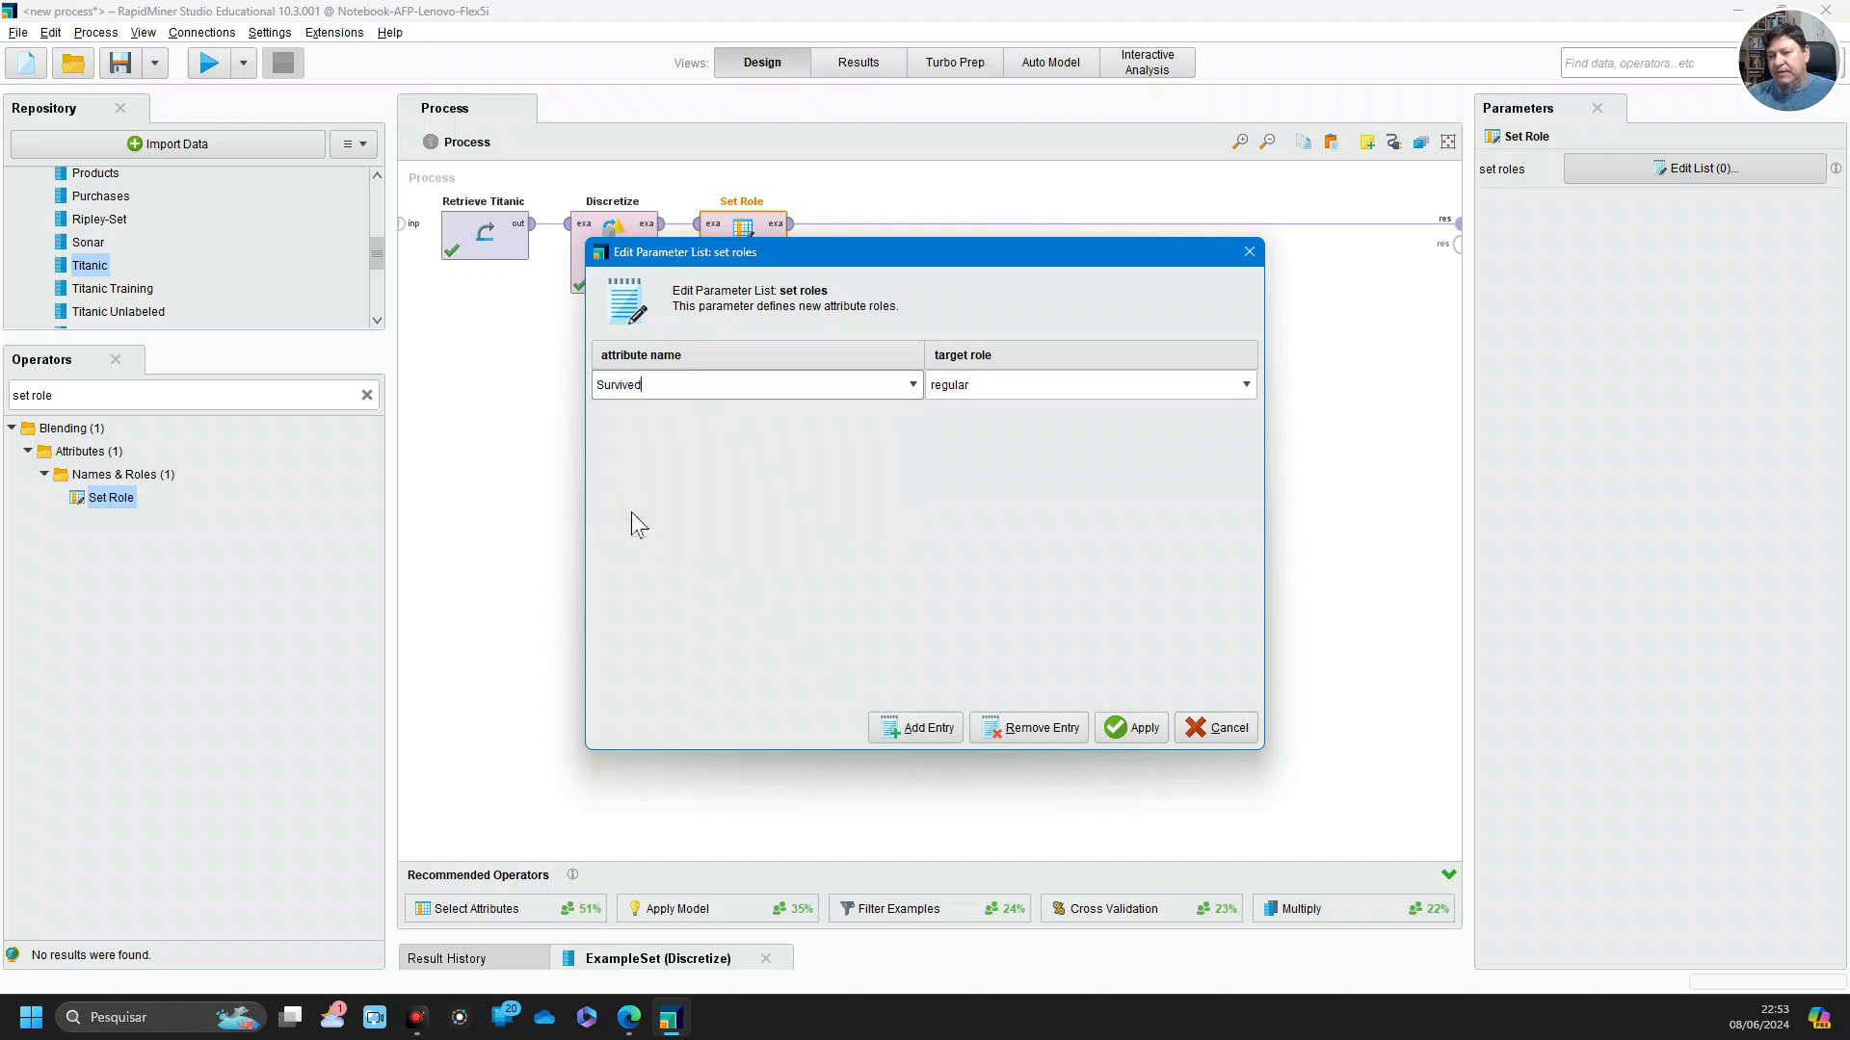
click(993, 388)
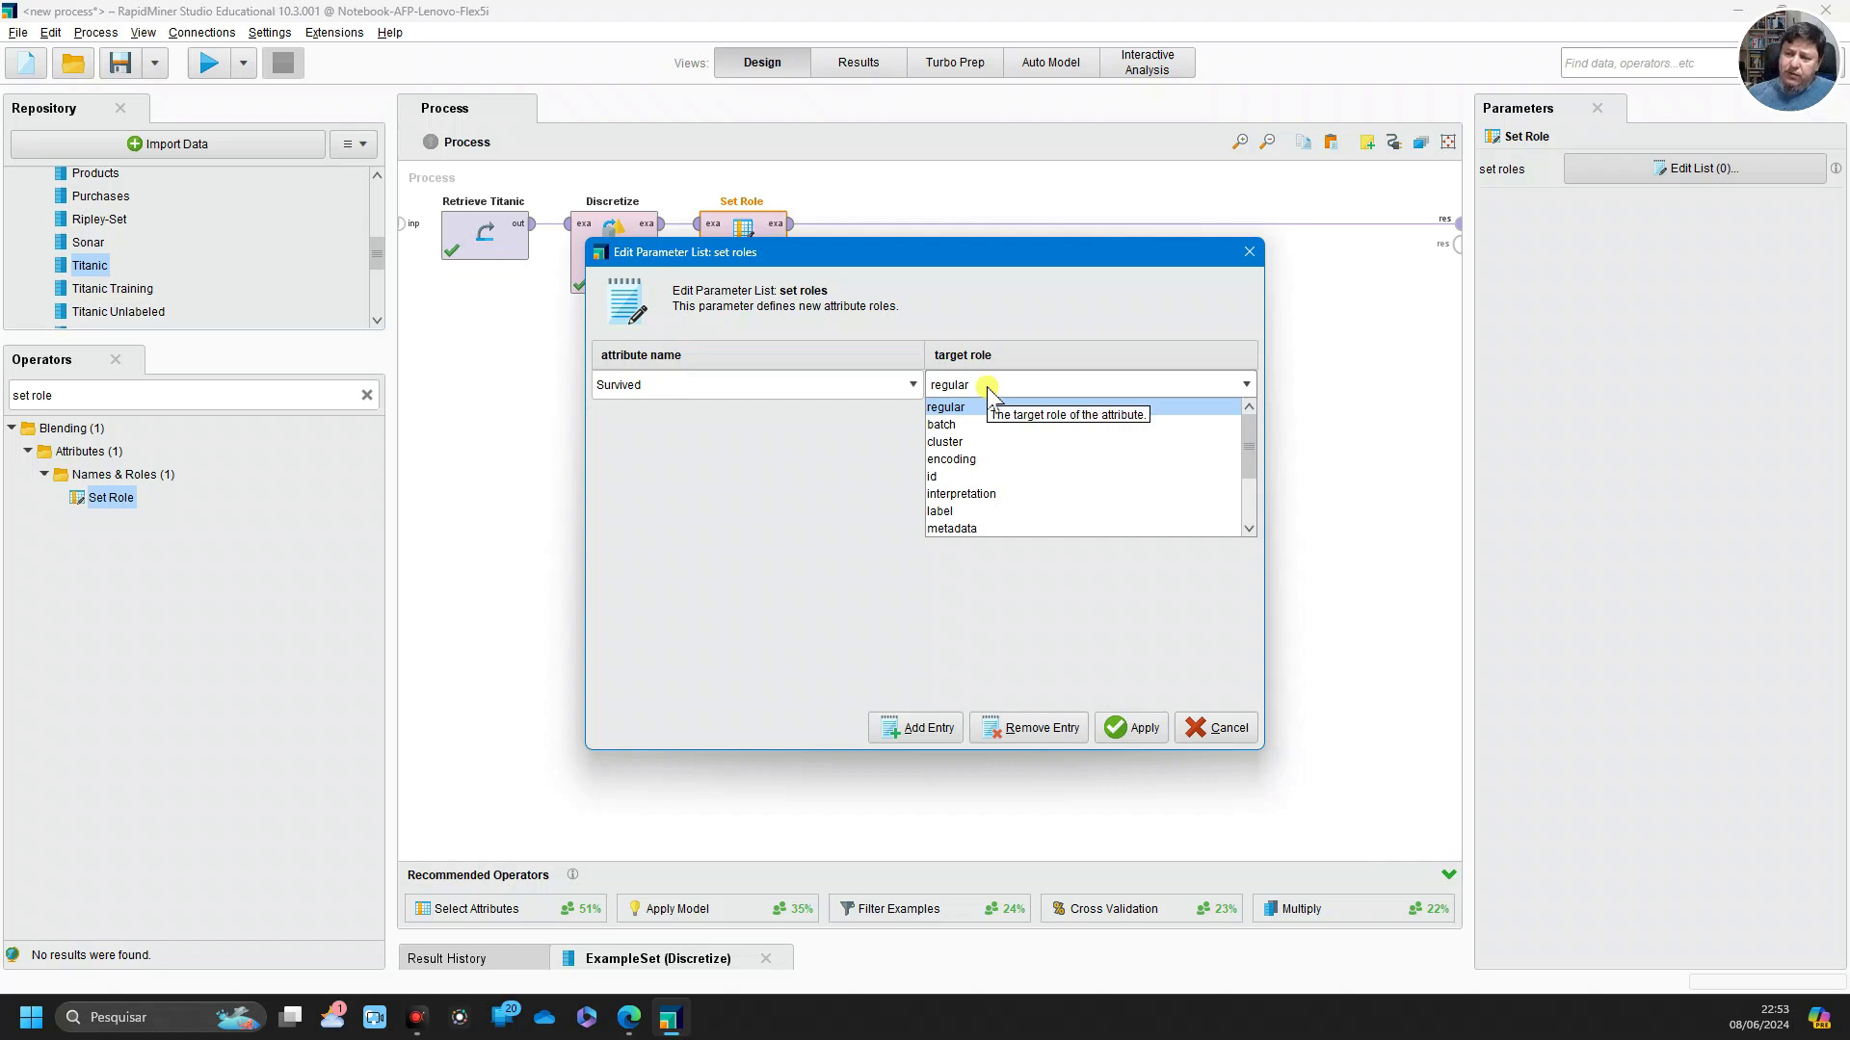
click(967, 512)
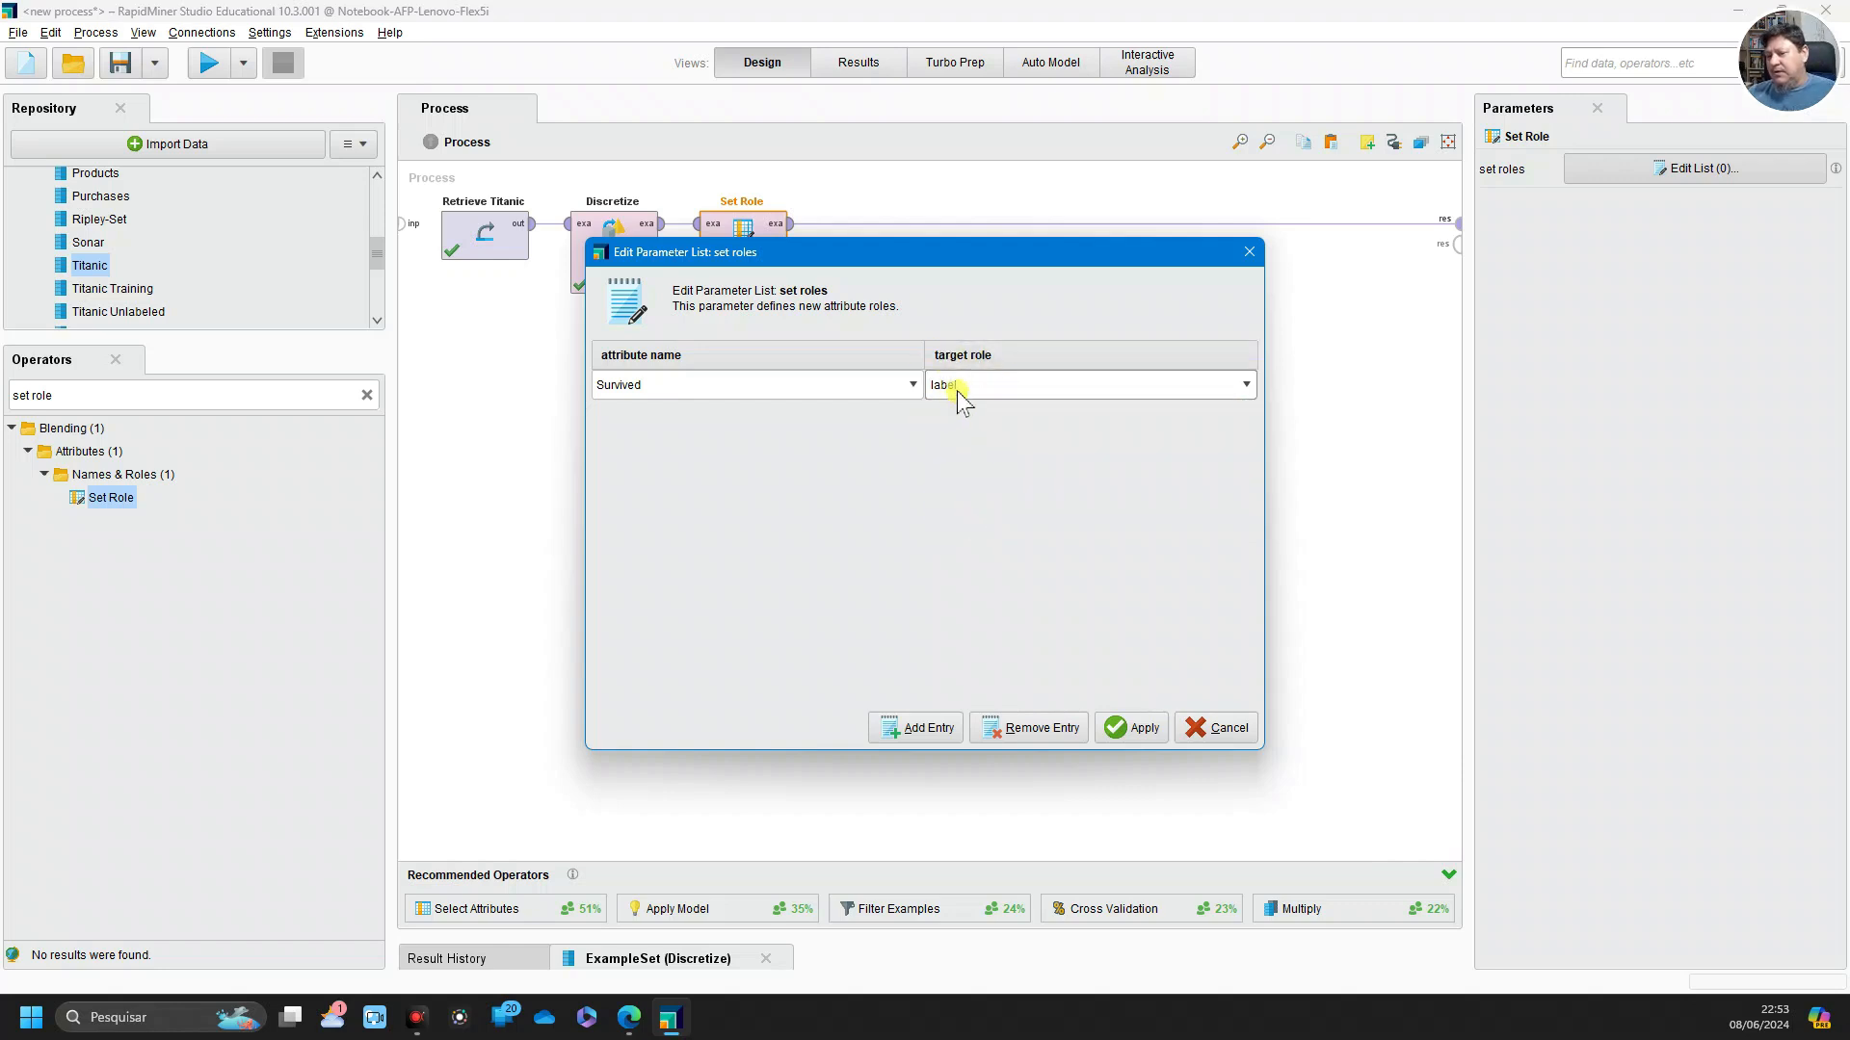
click(1143, 729)
Run the process with Set Role and examine the Survived label column across the result rows
click(209, 64)
click(857, 62)
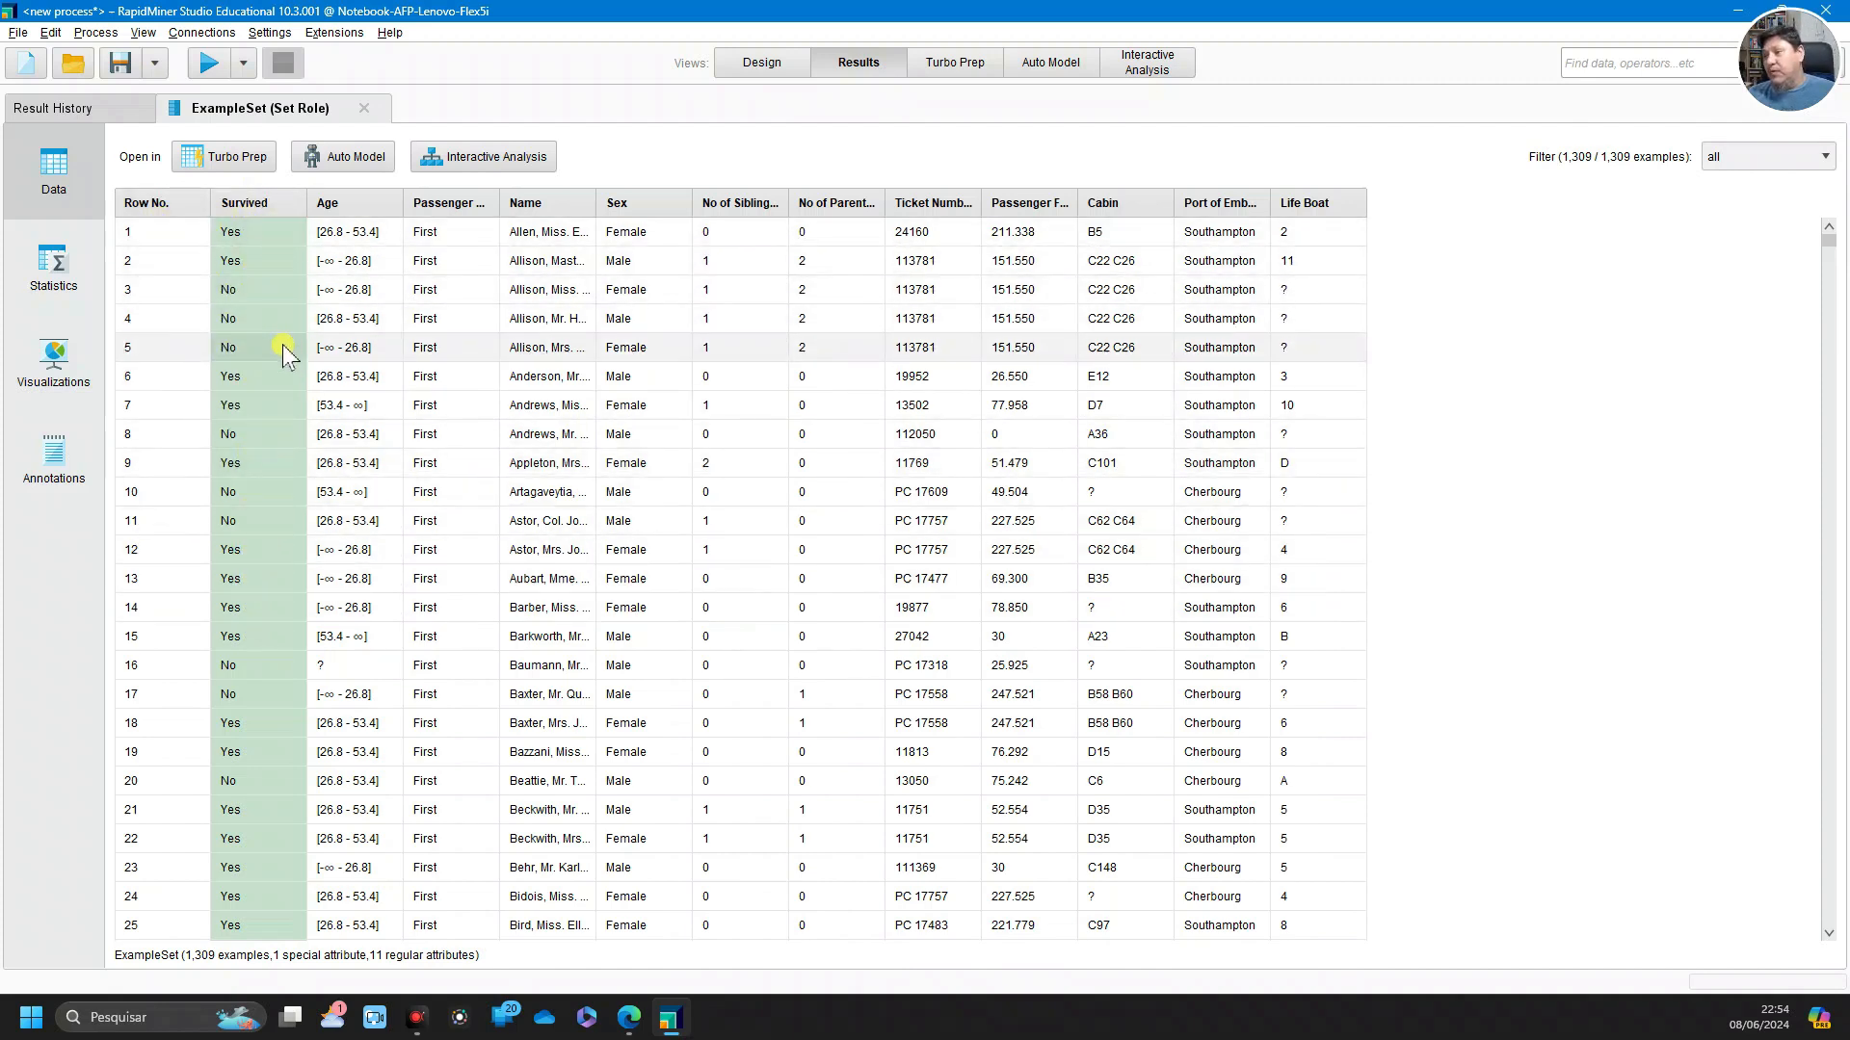
scroll(285, 354, down, 4)
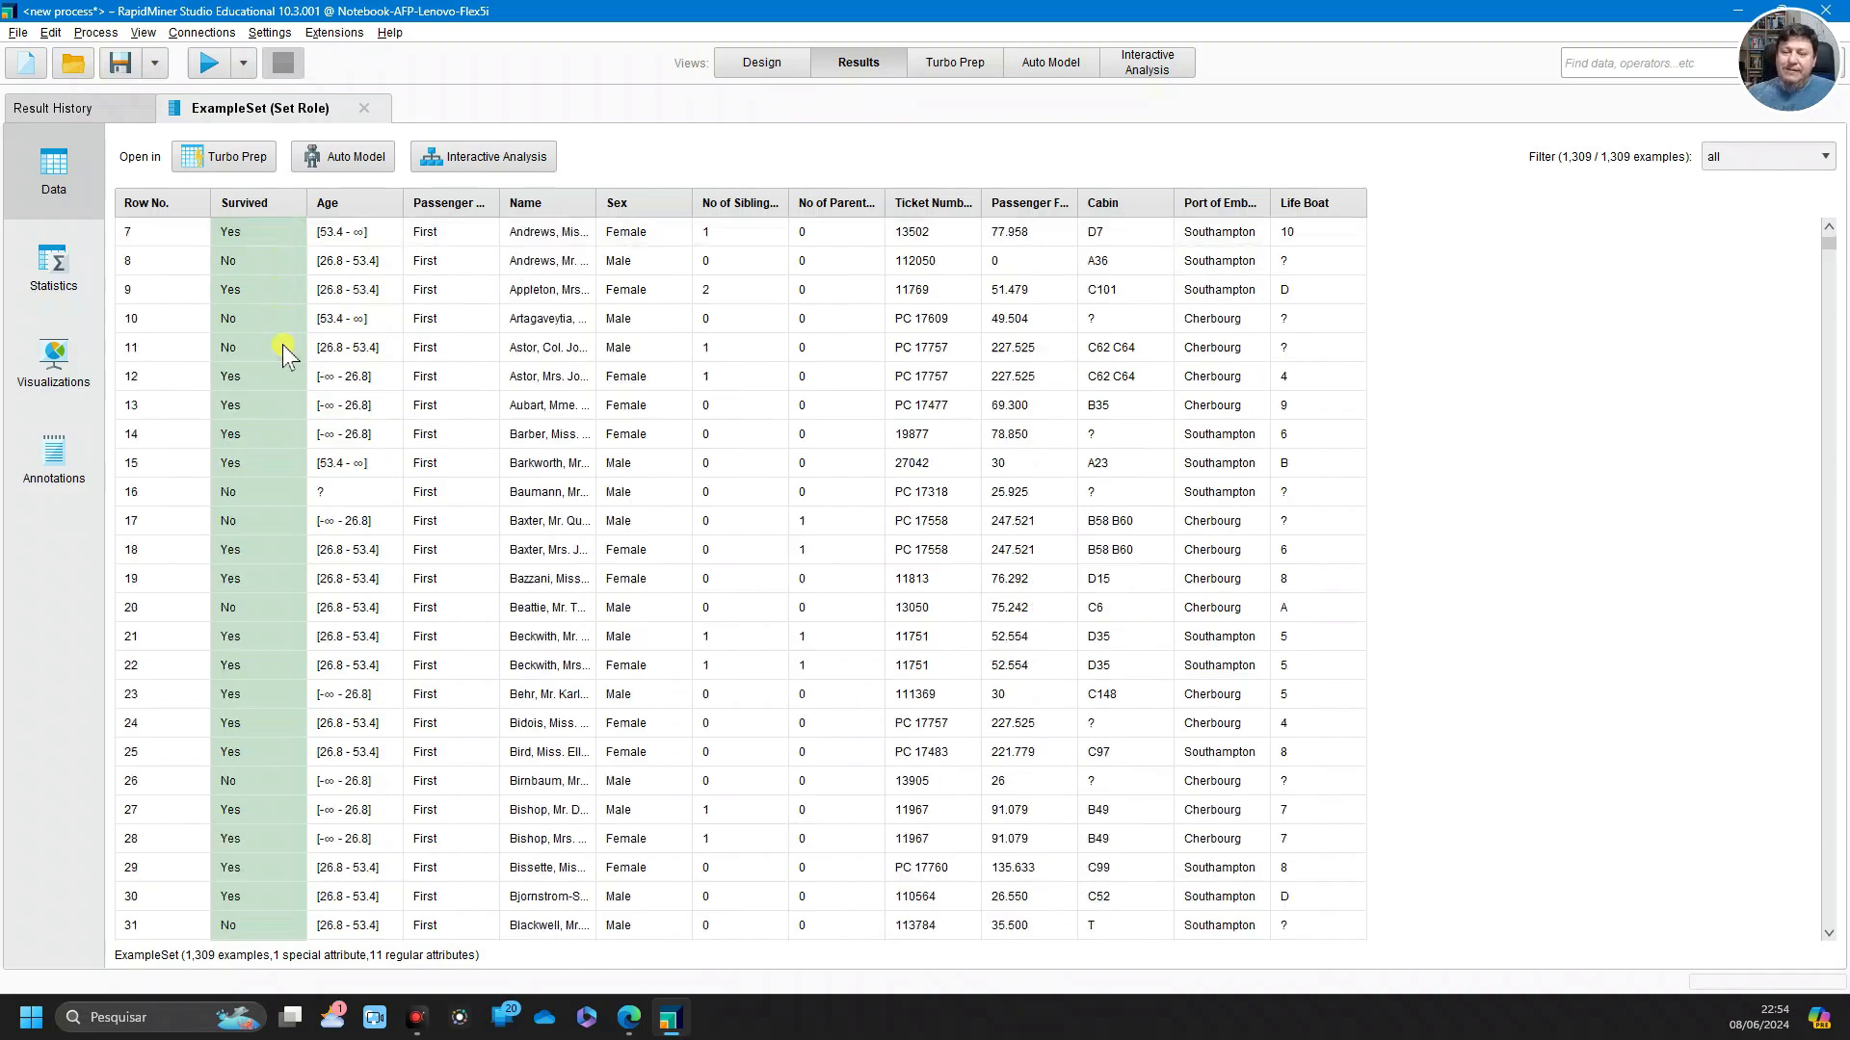
scroll(279, 356, down, 1)
scroll(279, 376, down, 4)
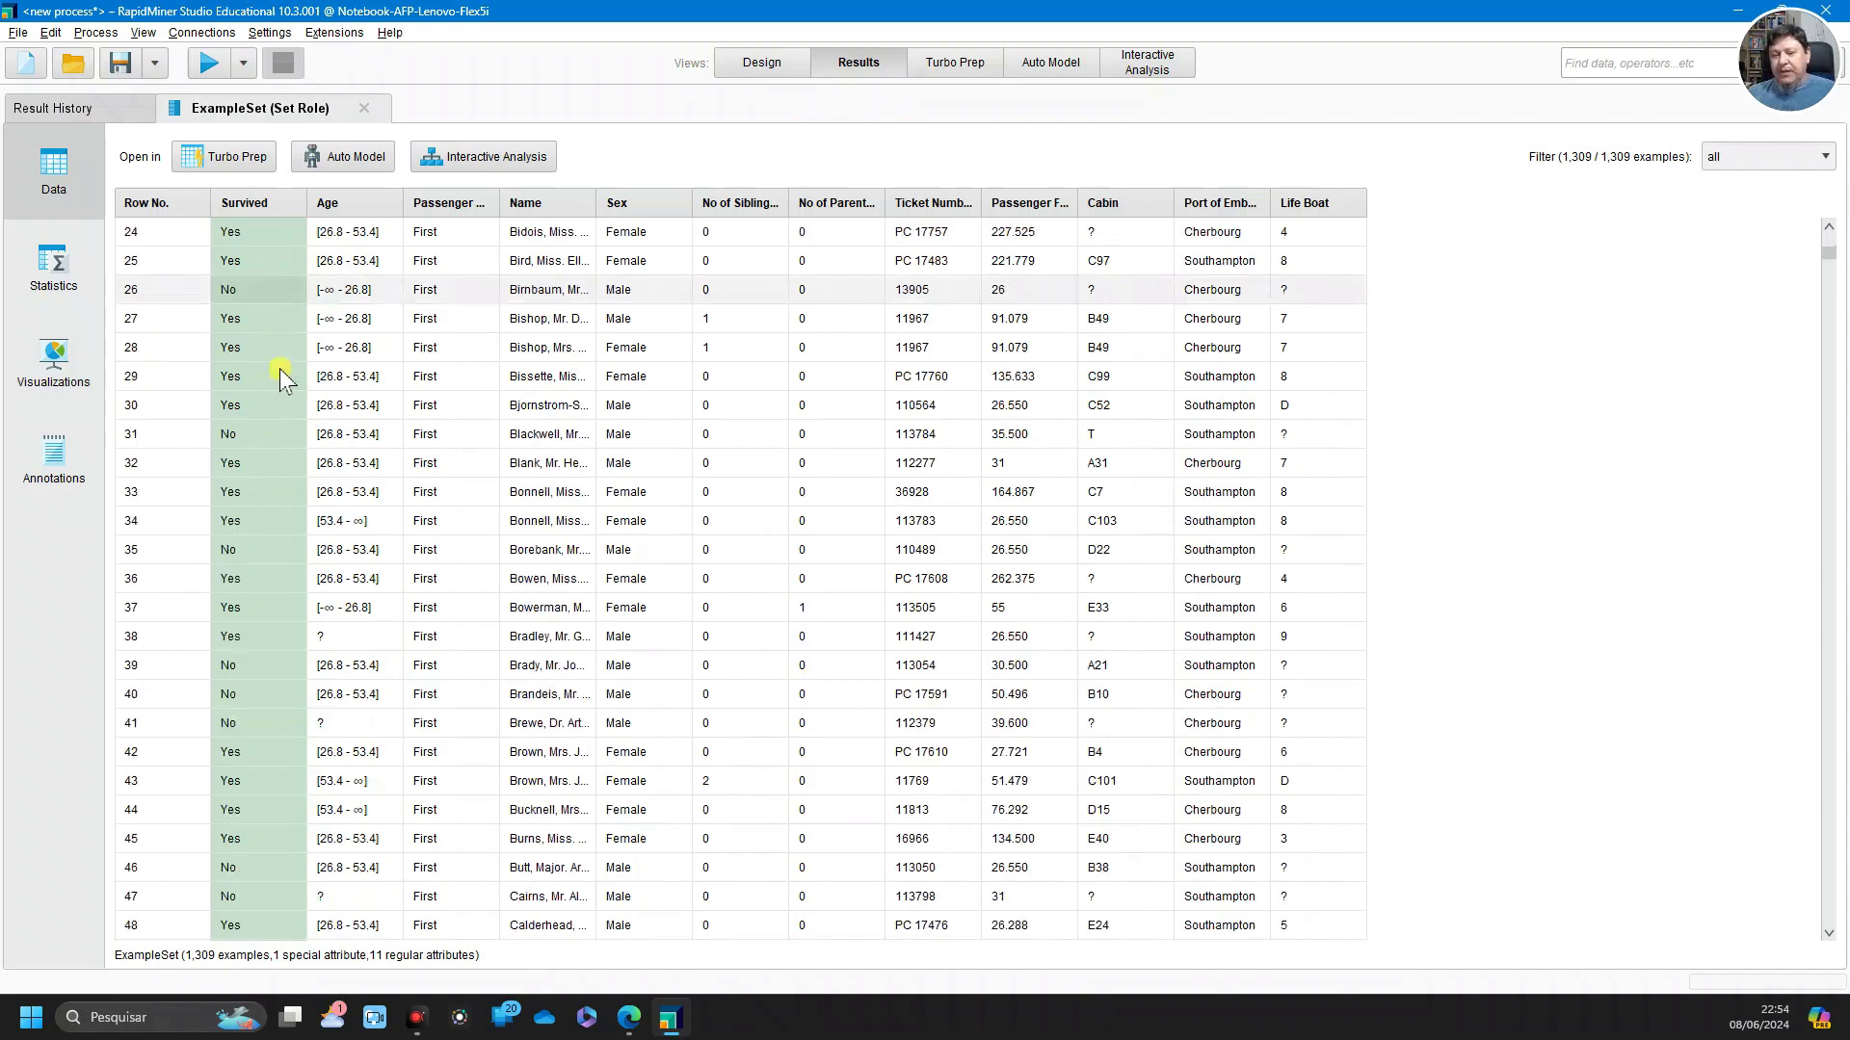
scroll(280, 376, up, 9)
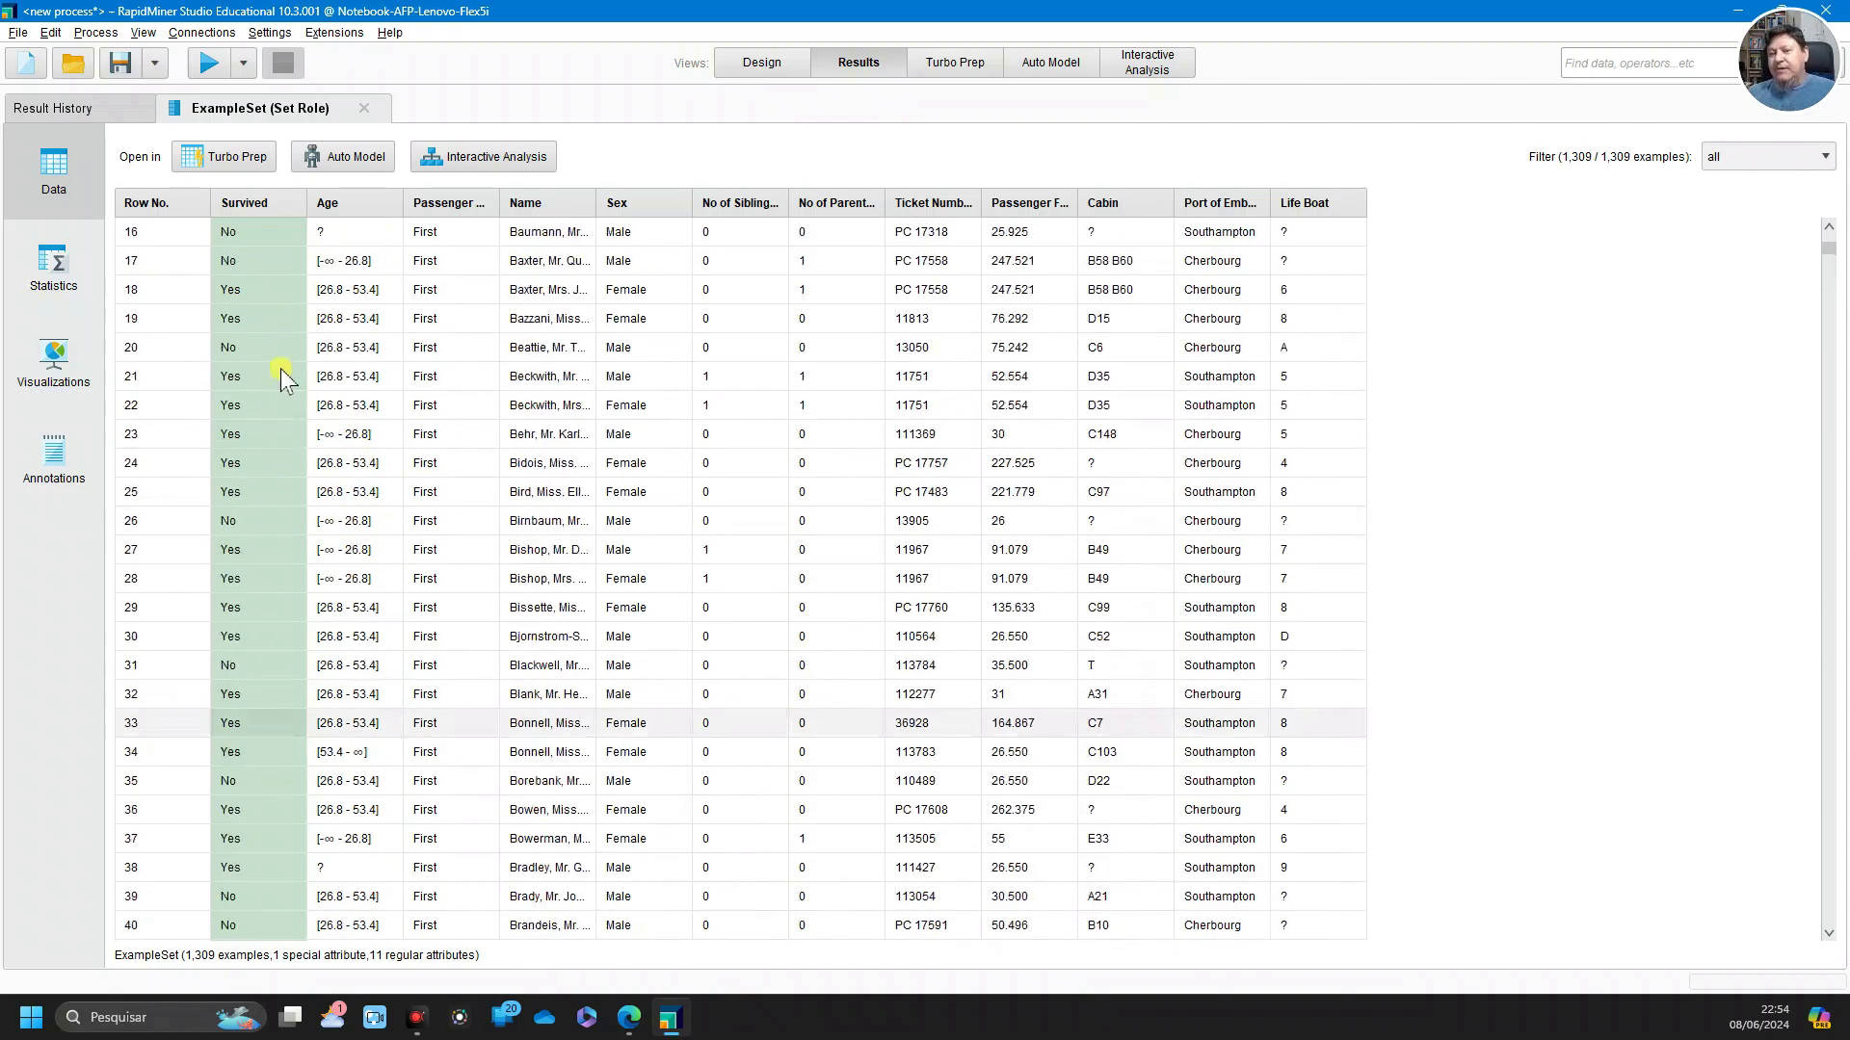